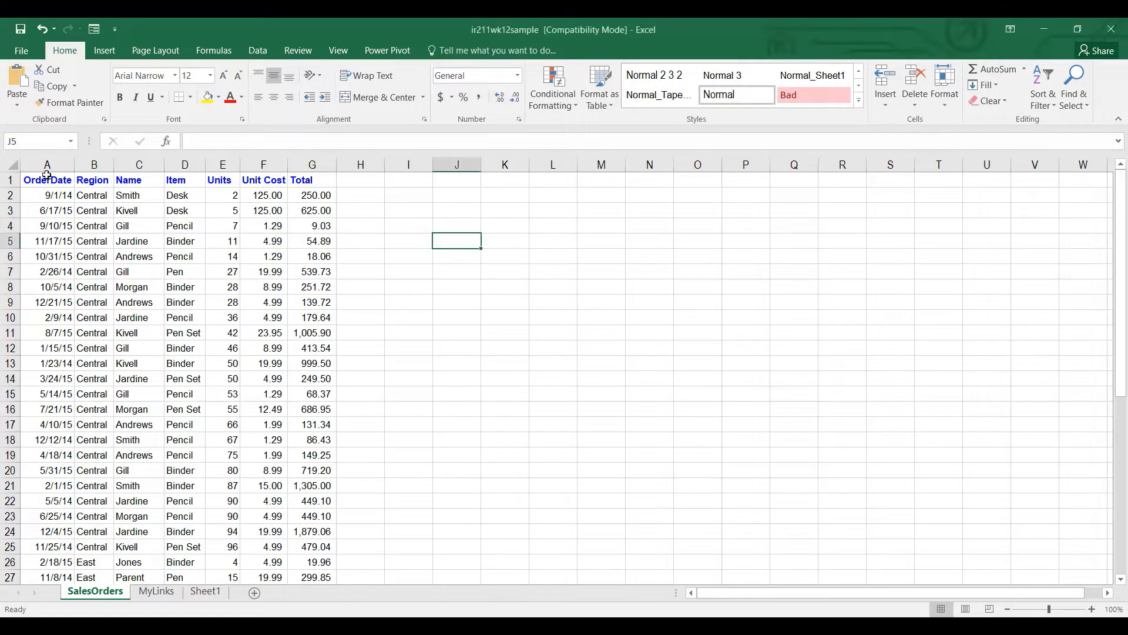
left_click_drag(47, 175, 360, 408)
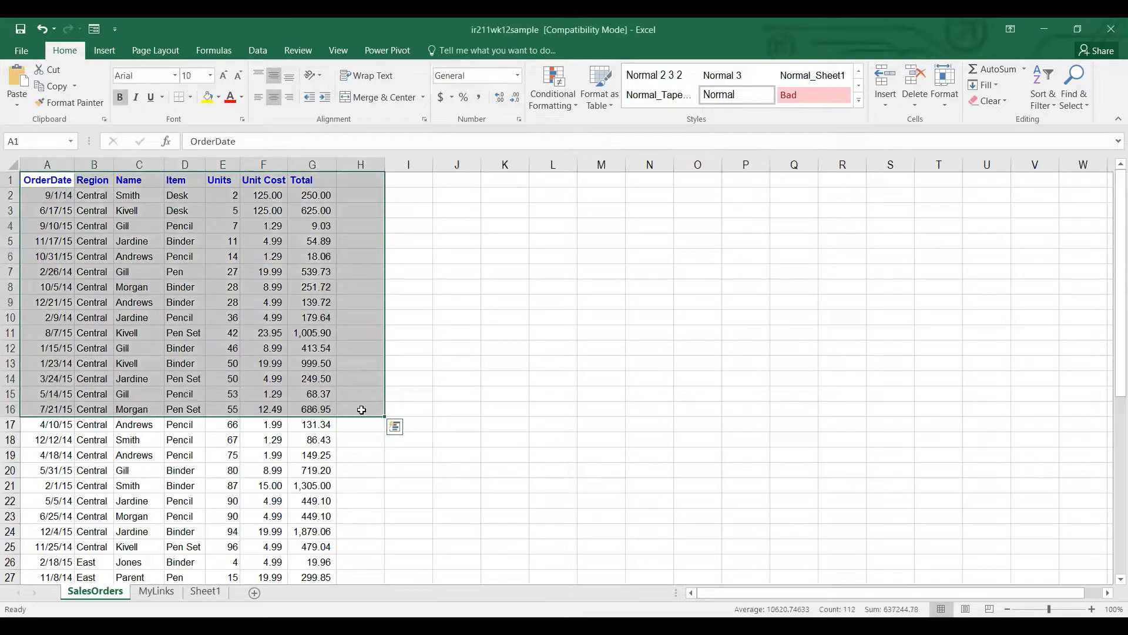
left_click(466, 370)
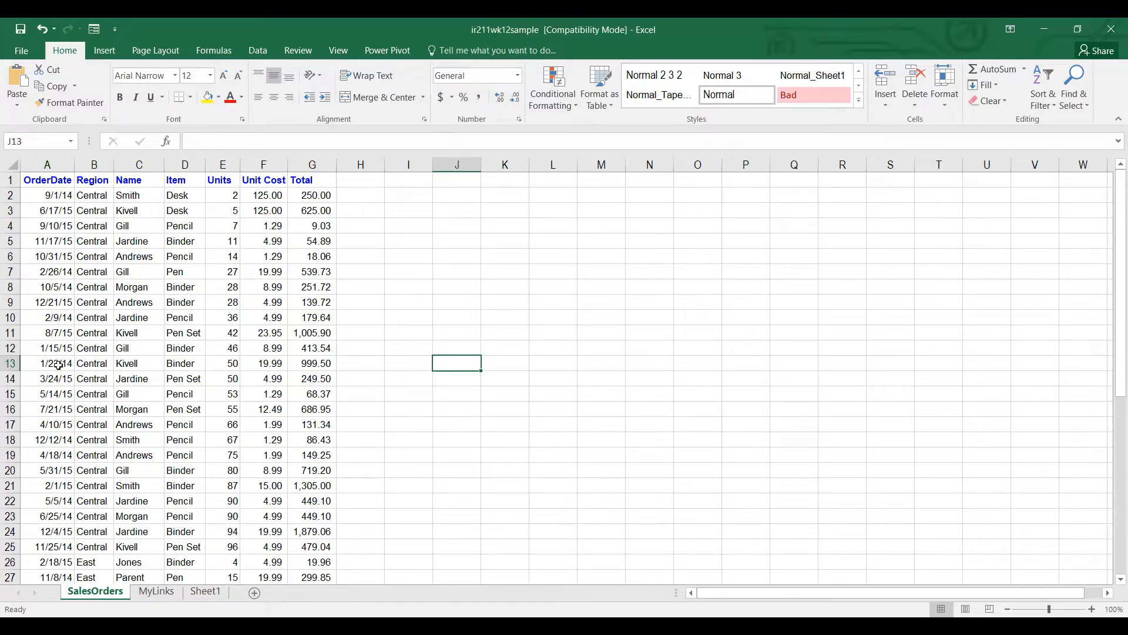
left_click(226, 347)
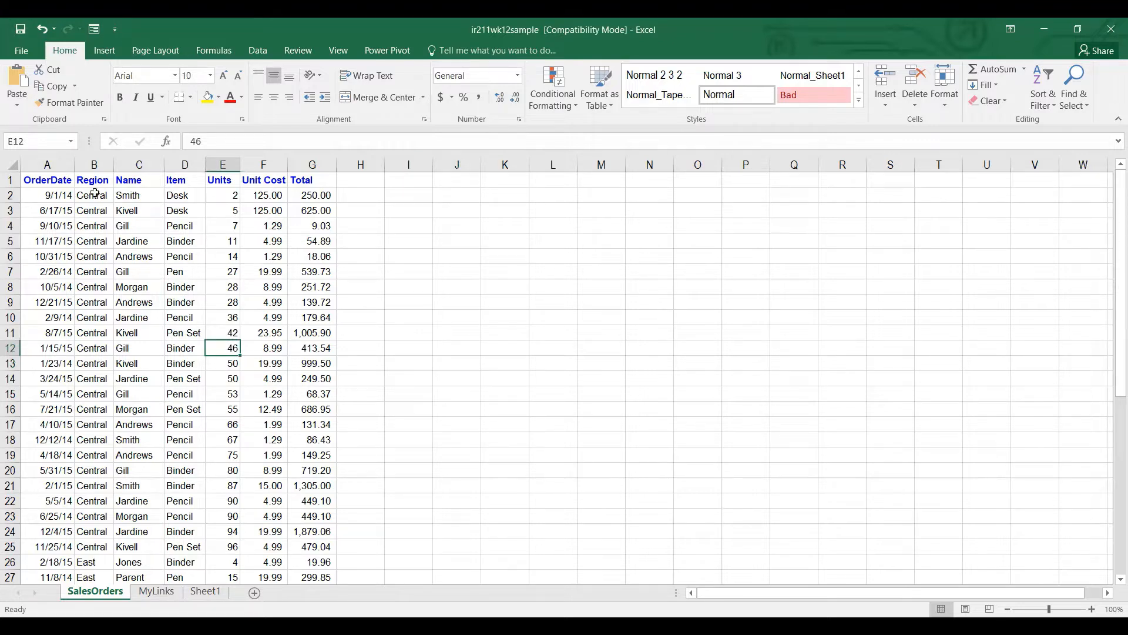
Try inserting a single cell at A1 with the cells below shifted down, and undo the insertion.
left_click(45, 183)
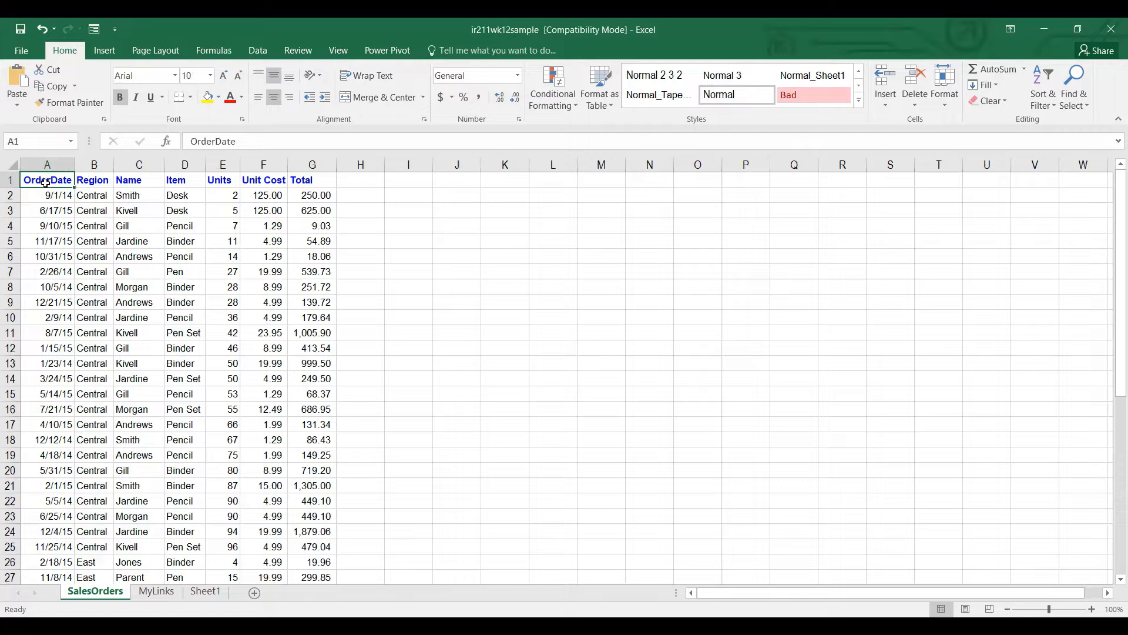
key("ctrl+shift+plus")
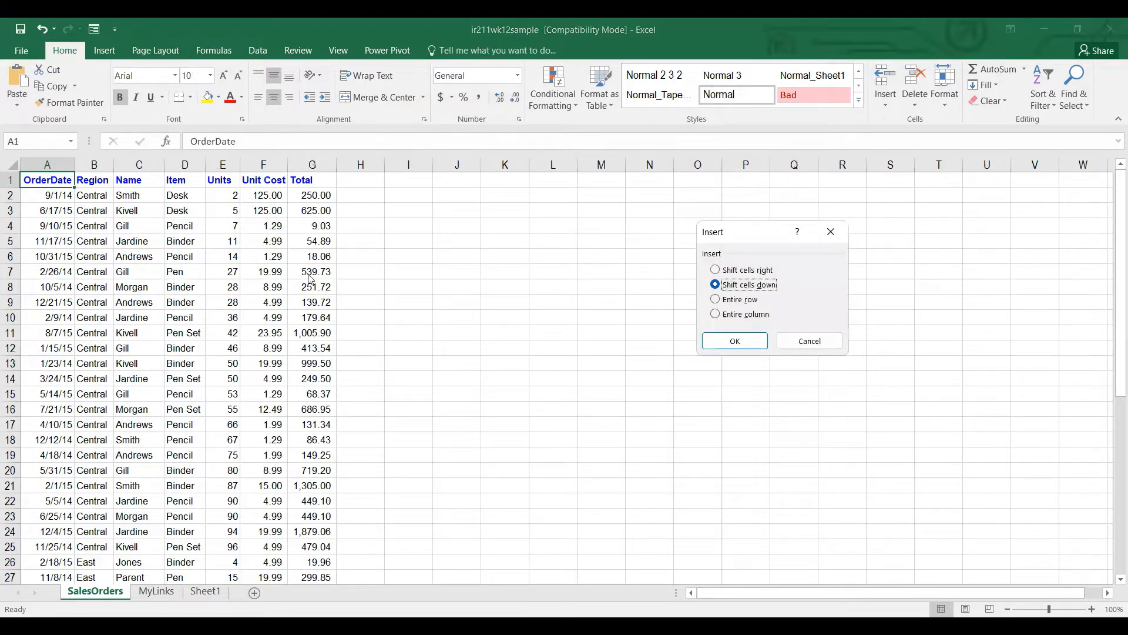
left_click(725, 345)
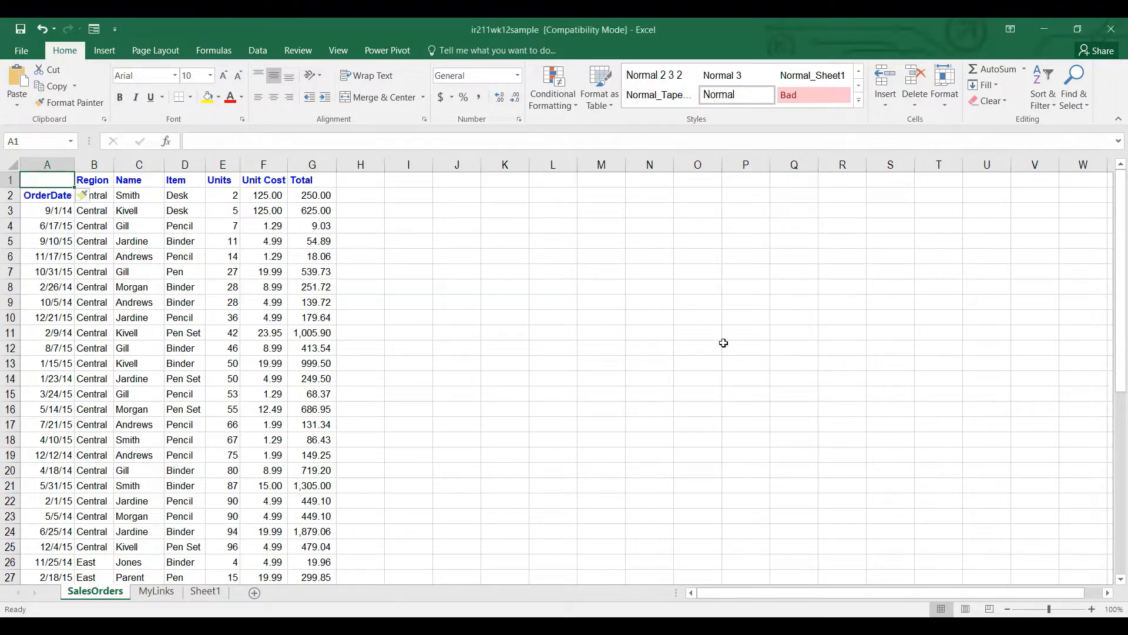
key("ctrl+z")
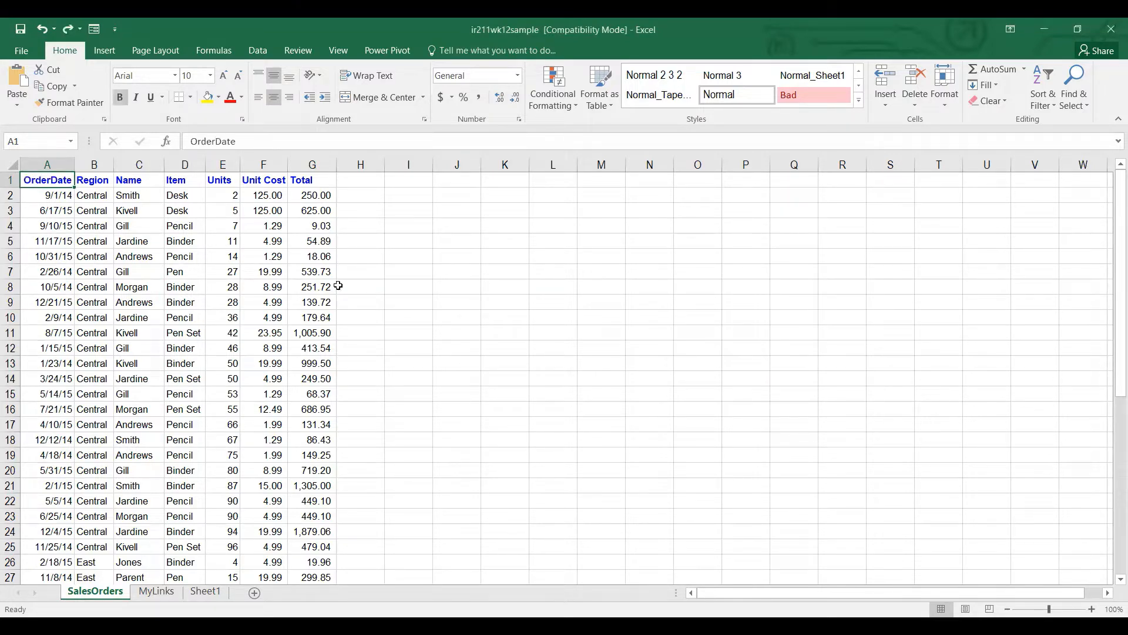
Insert blank cells across A1:G1 above the header row, shifting the existing cells down.
key("shift+Right")
key("shift+Right")
key("shift+Right")
key("shift+Right")
key("shift+Right")
key("shift+Right")
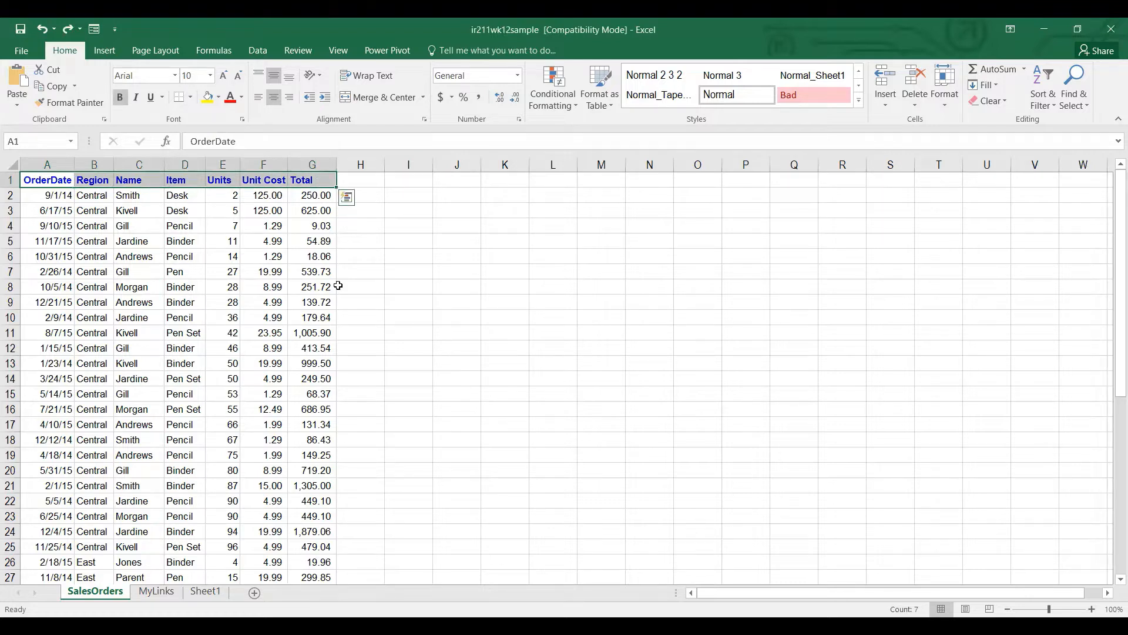
key("ctrl+shift+plus")
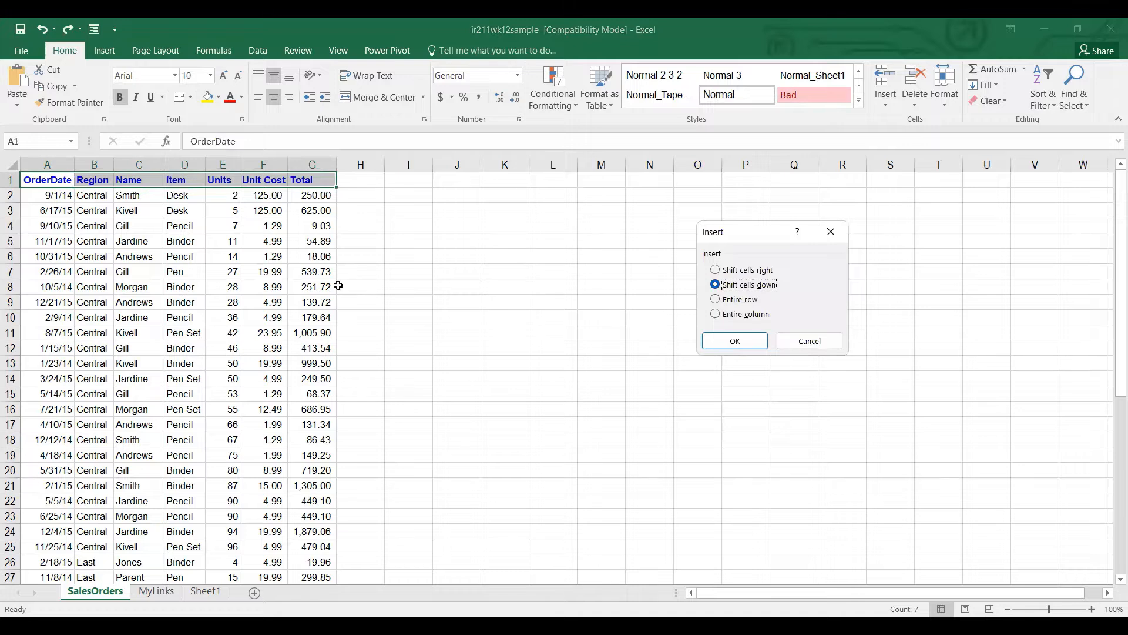
key("Return")
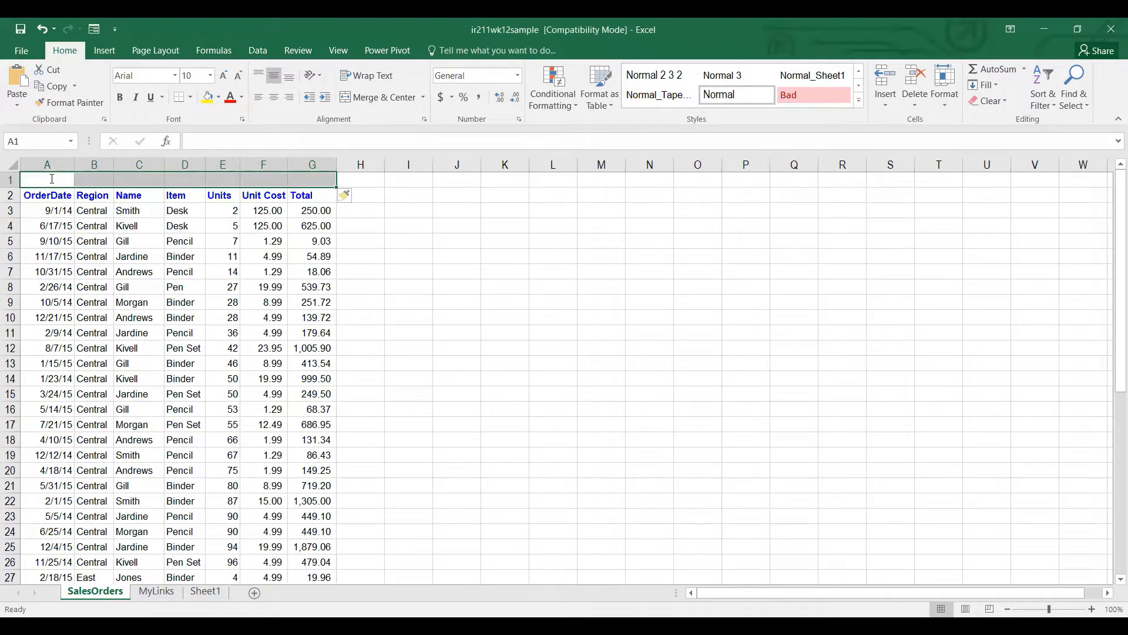
Enter the title "Stationary Shop Data" in cell A1.
type("Stat")
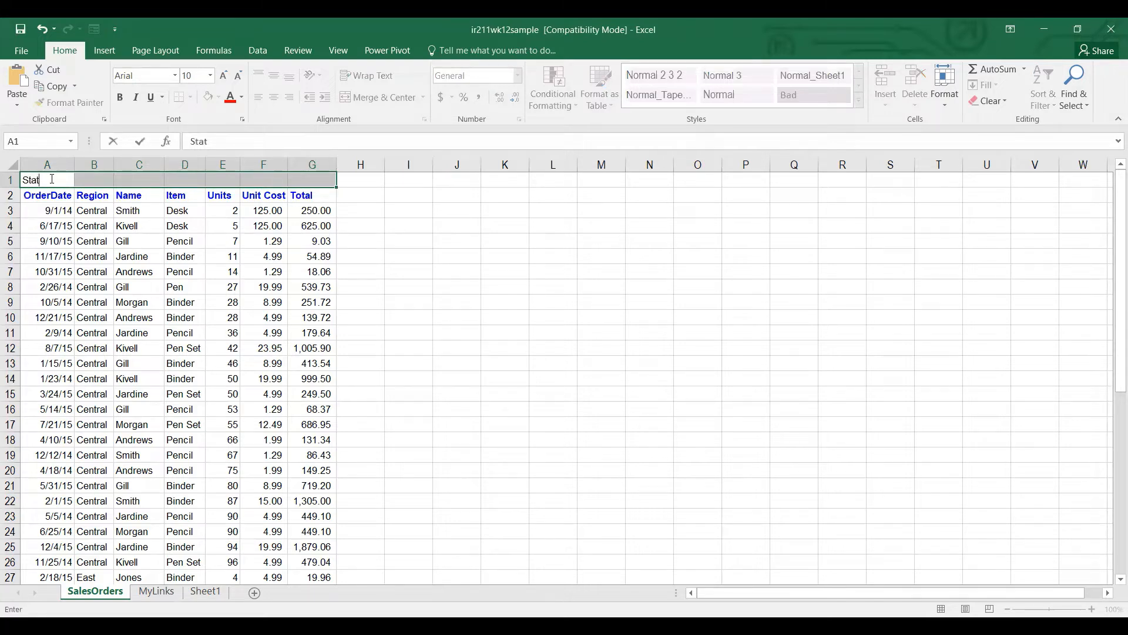
type("ionary Shop")
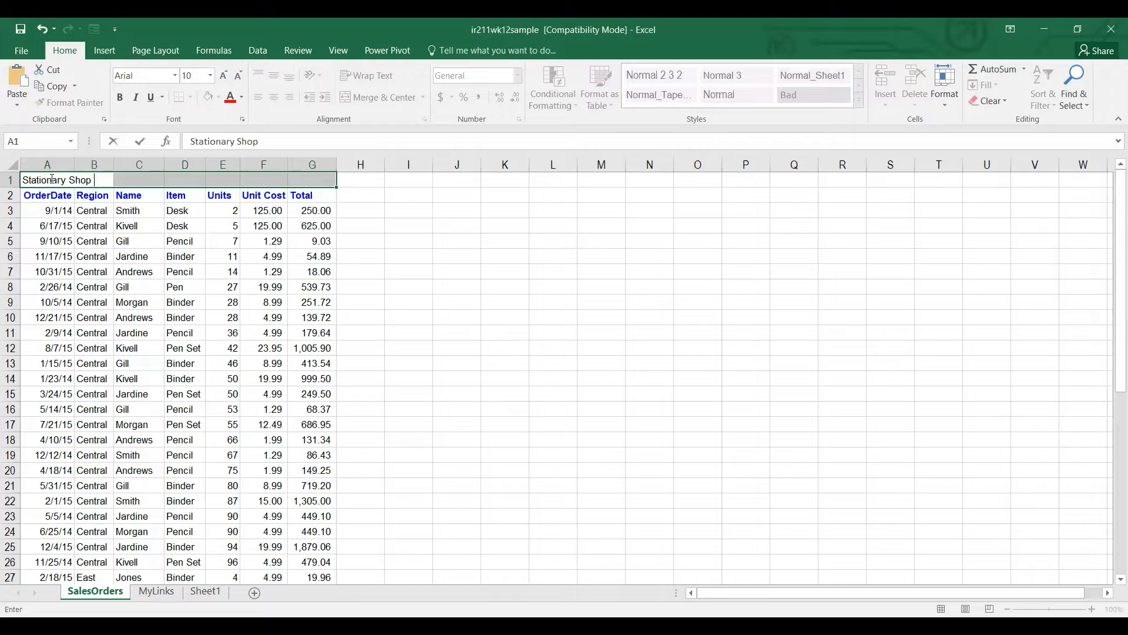
type(" Datat]]")
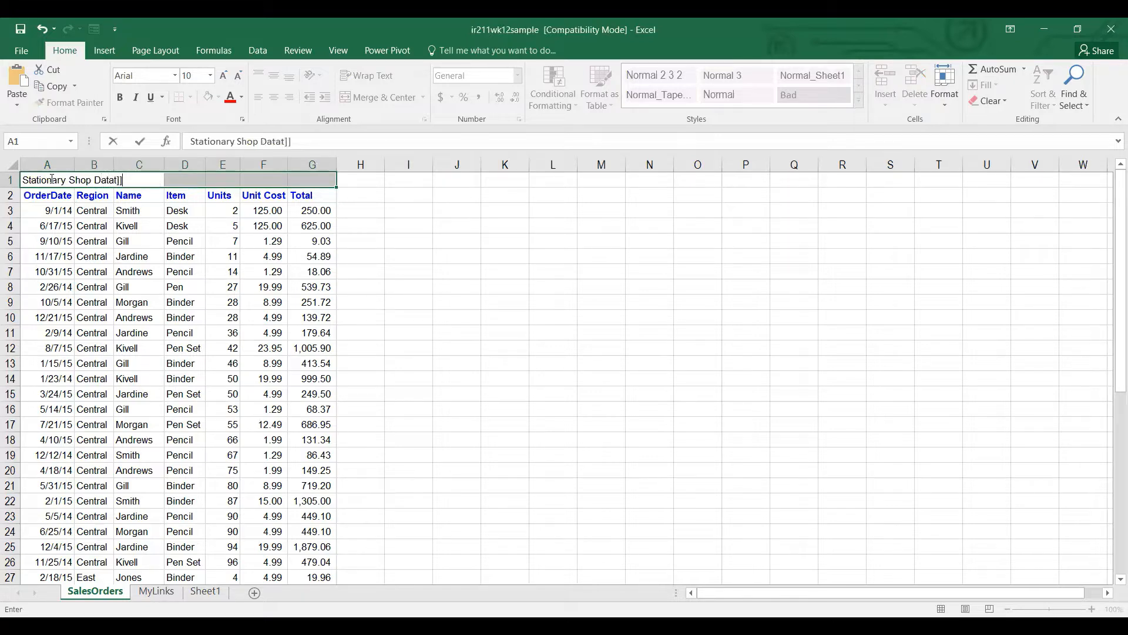
key("BackSpace")
key("BackSpace")
key("BackSpace")
key("Return")
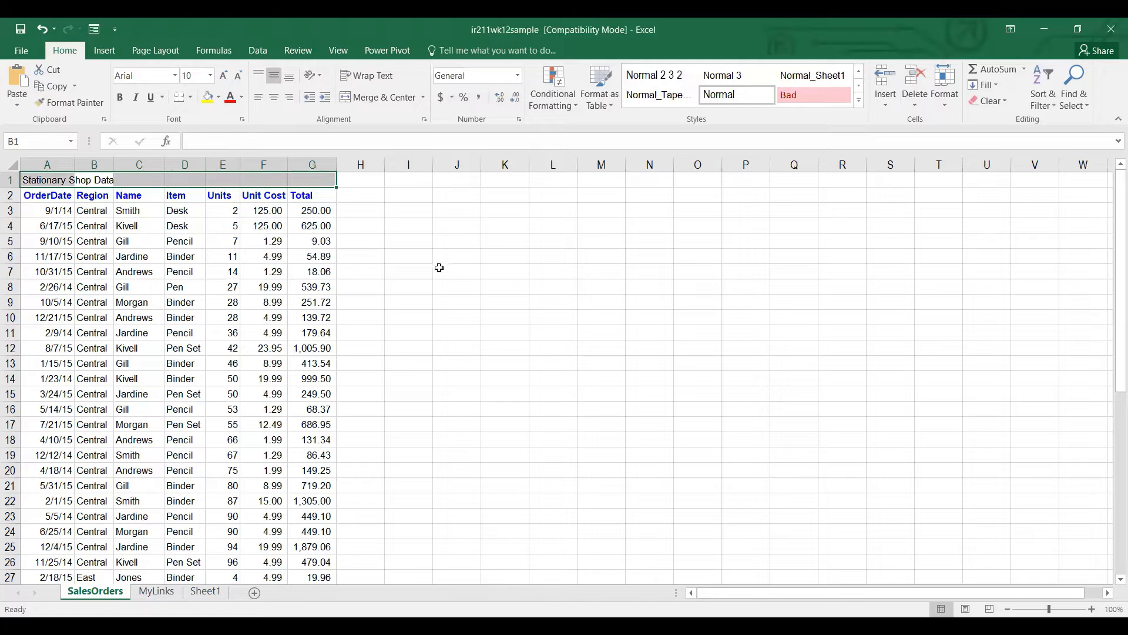
Merge and center the title across A1:G1.
left_click(127, 243)
left_click(57, 181)
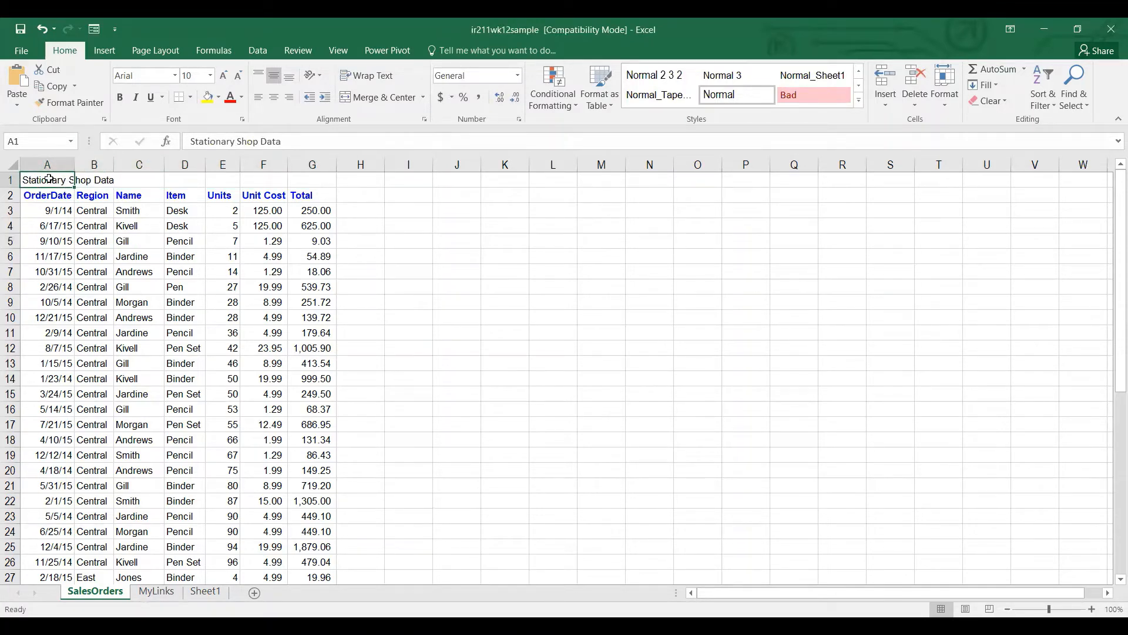
key("shift+Right")
key("shift+Right")
key("shift+Right")
key("shift+Right")
key("shift+Right")
key("shift+Right")
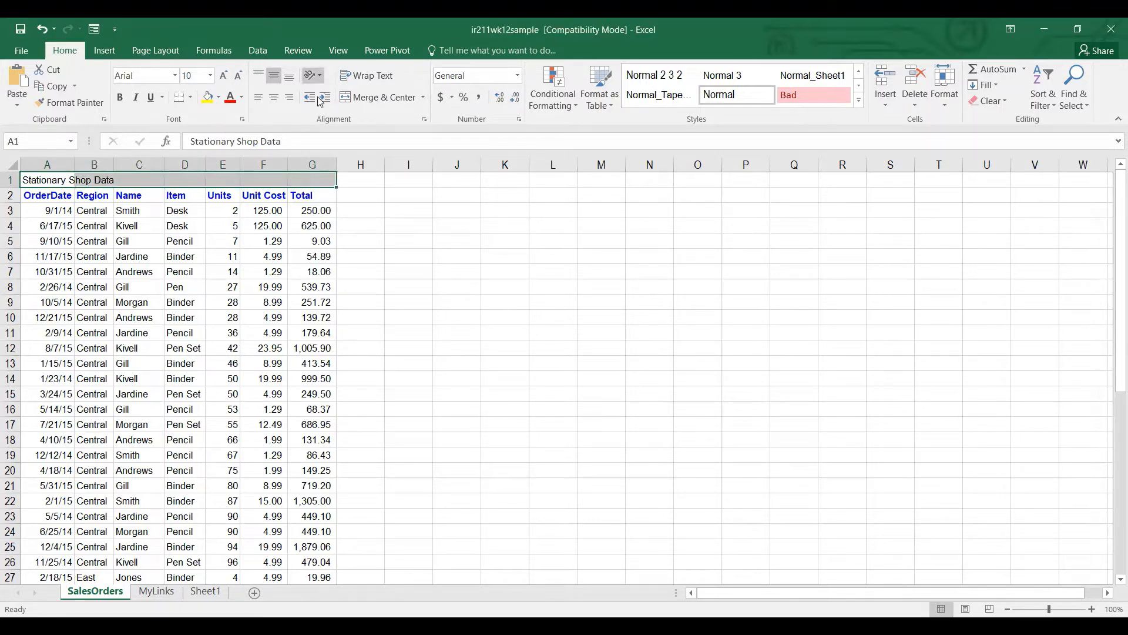
left_click(377, 96)
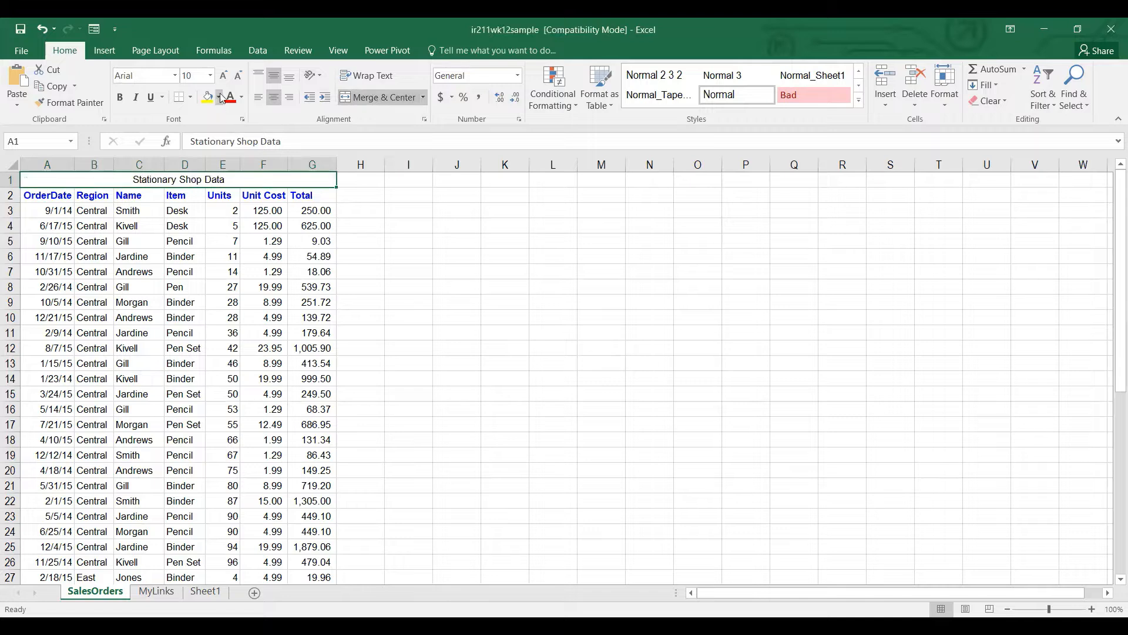
Make the merged title bold and set its font to Arial Black.
left_click(120, 97)
left_click(174, 75)
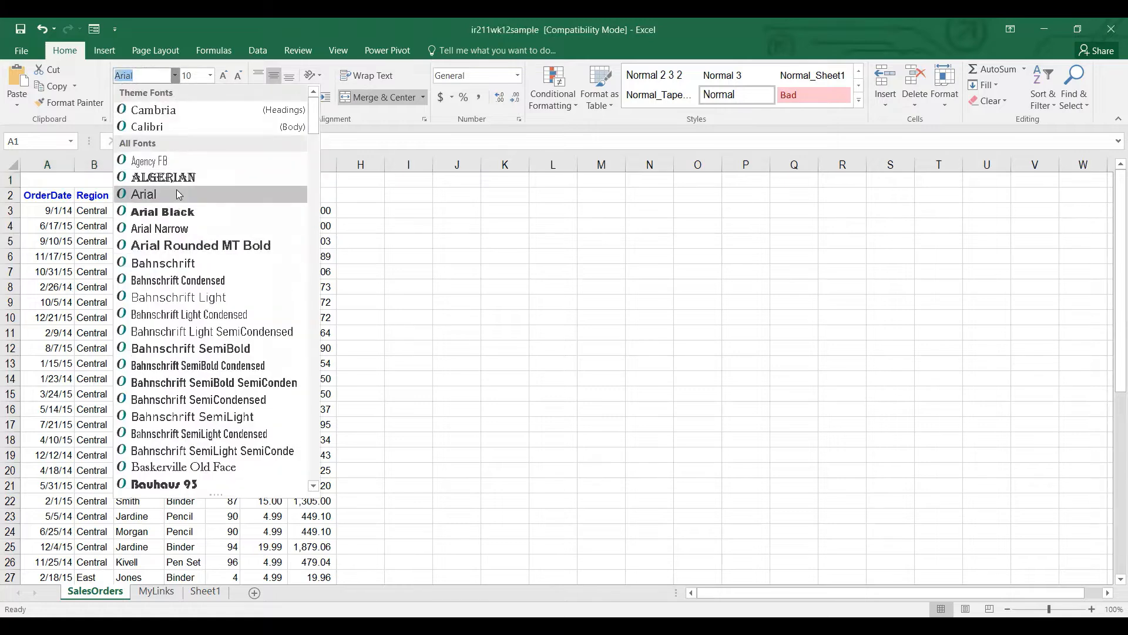
left_click(171, 211)
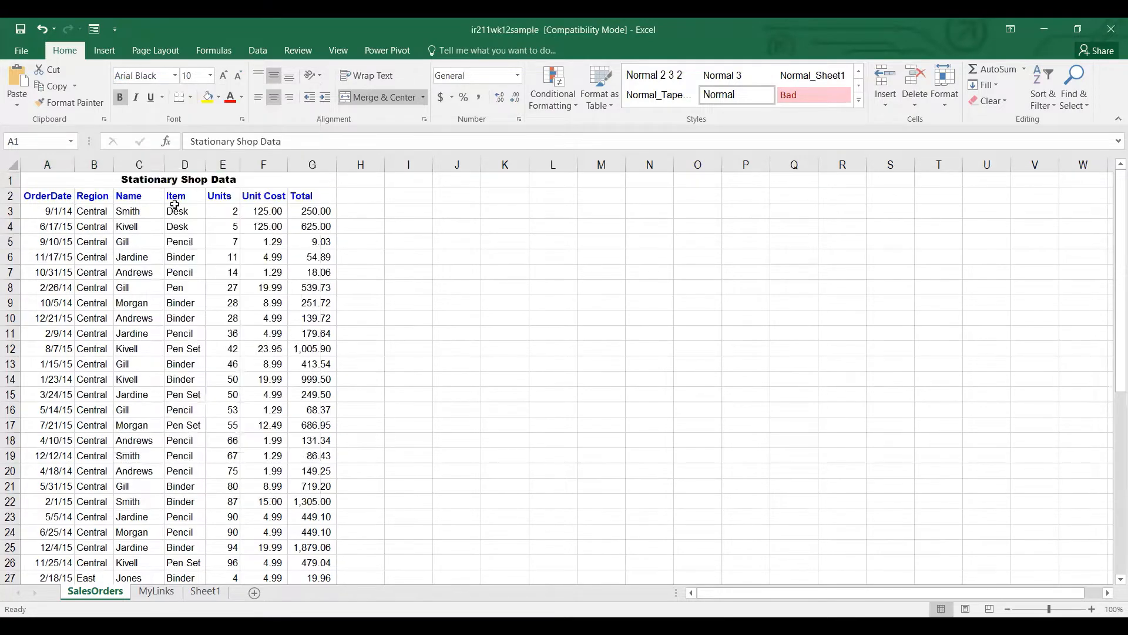
Increase the title's font size to 26.
double_click(218, 74)
left_click(218, 74)
left_click(217, 75)
left_click(217, 75)
left_click(217, 75)
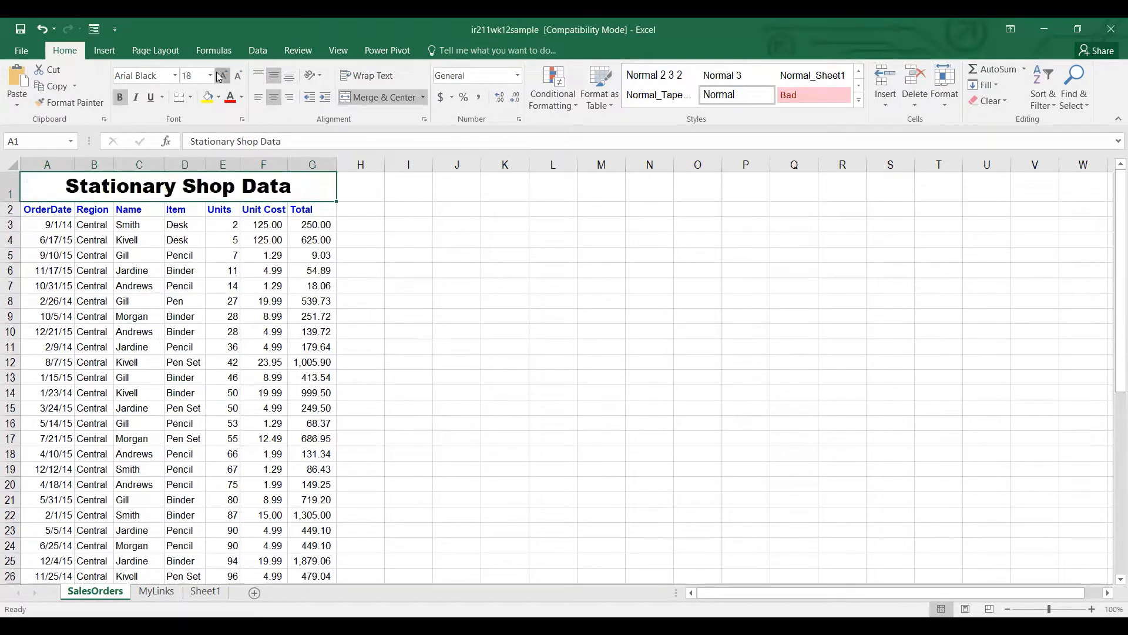
left_click(217, 75)
left_click(218, 75)
left_click(218, 74)
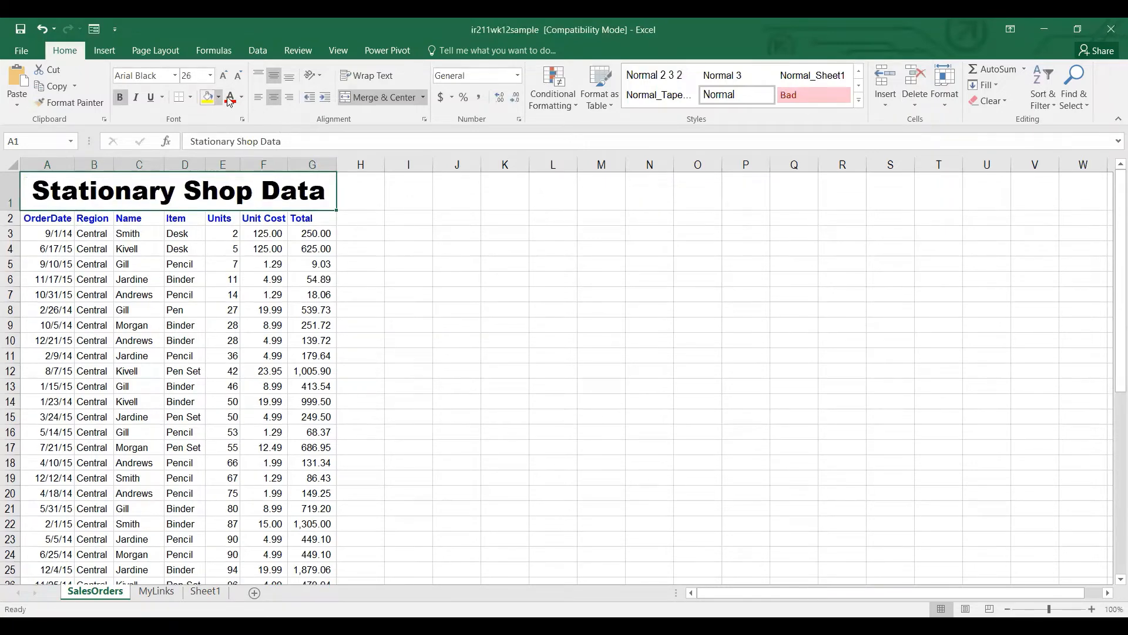
Try red and dark blue as the title's font color.
left_click(235, 97)
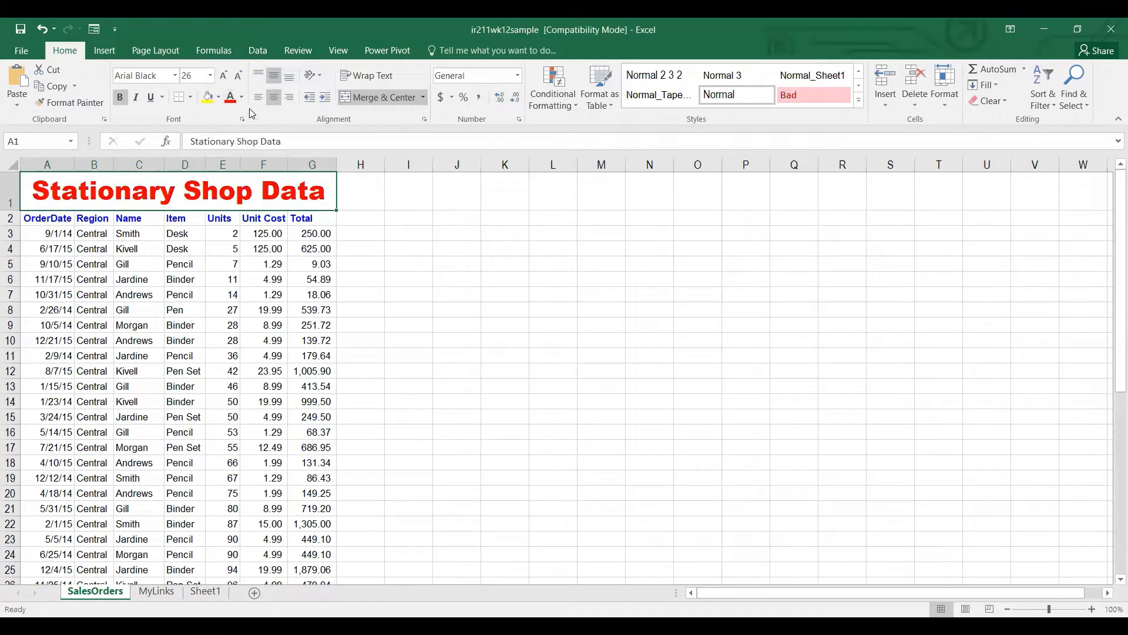
left_click(241, 100)
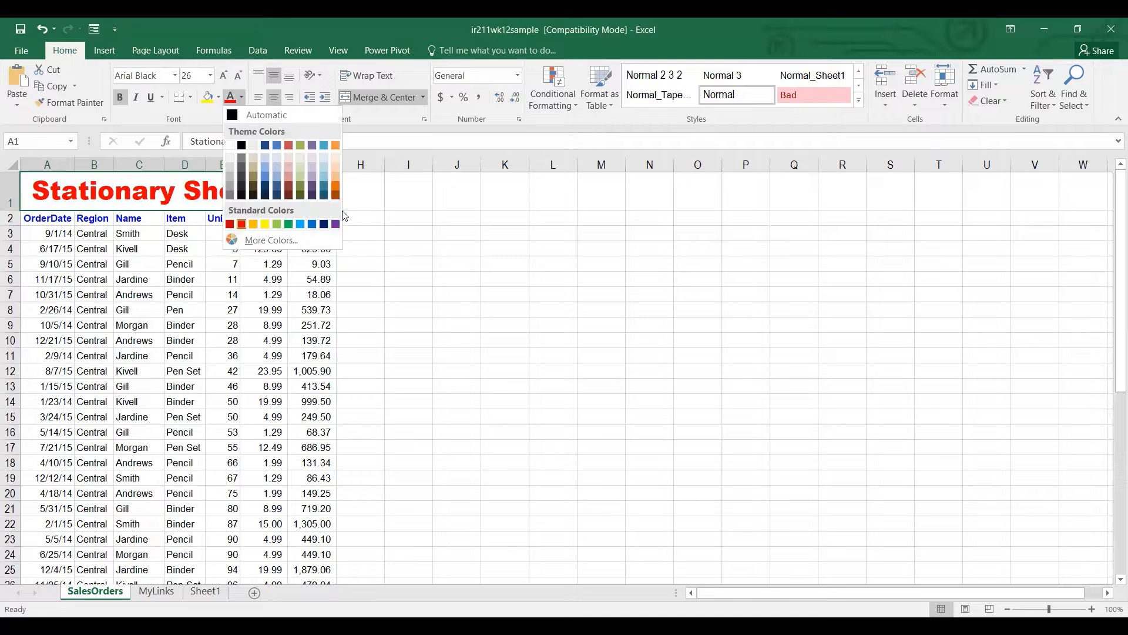
left_click(322, 225)
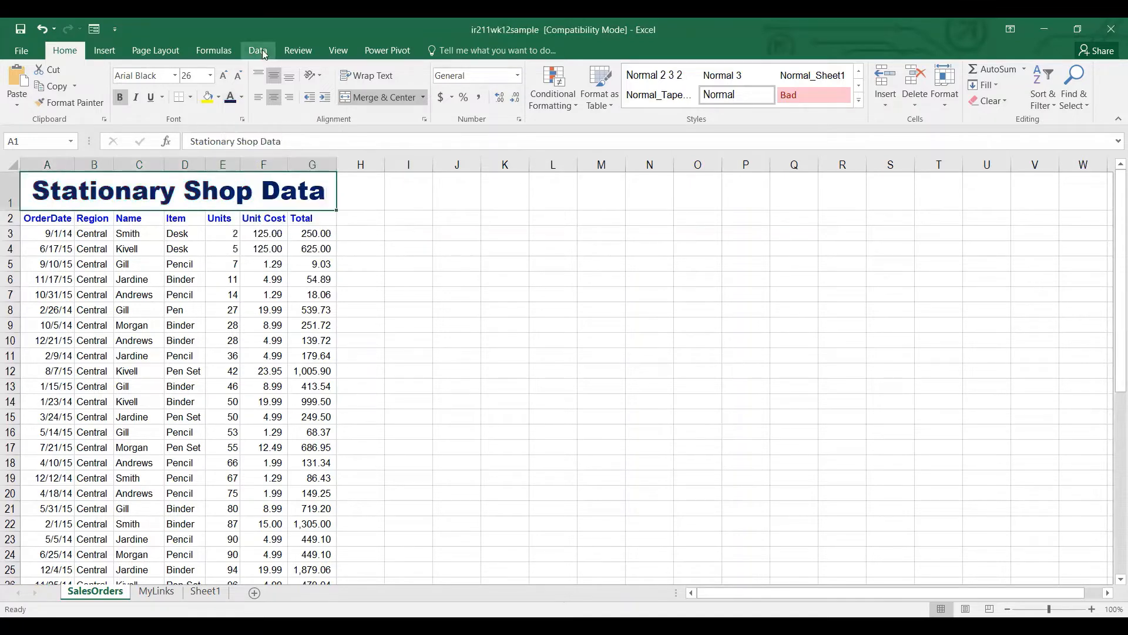
Set the title's font color to dark orange and fill its merged cell with light gray.
left_click(242, 98)
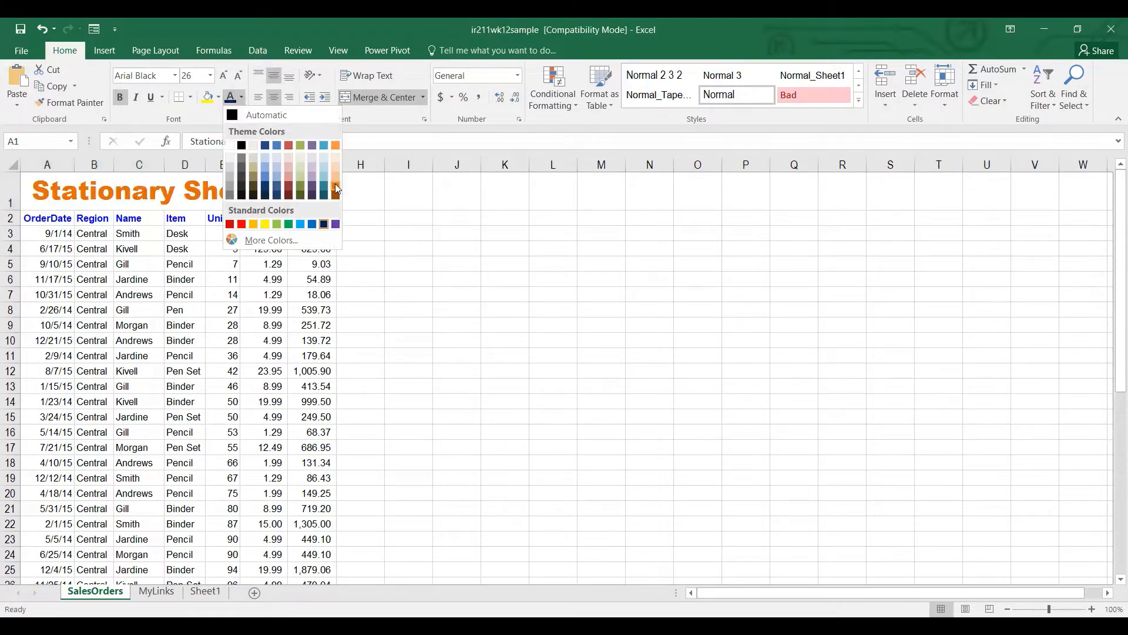
left_click(336, 189)
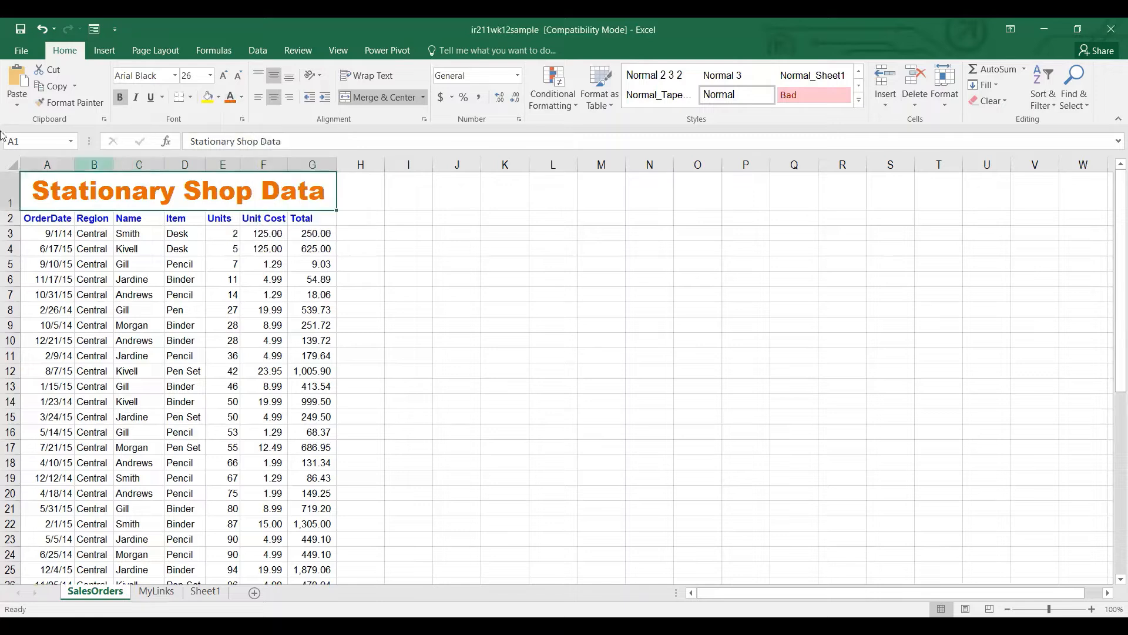
left_click(220, 98)
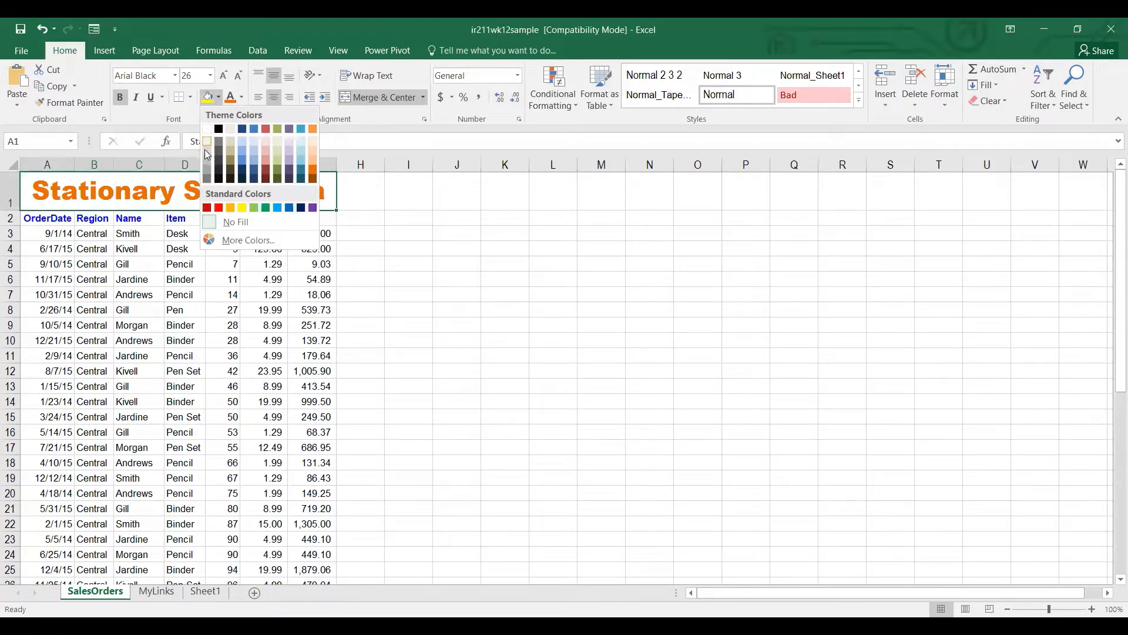
left_click(206, 155)
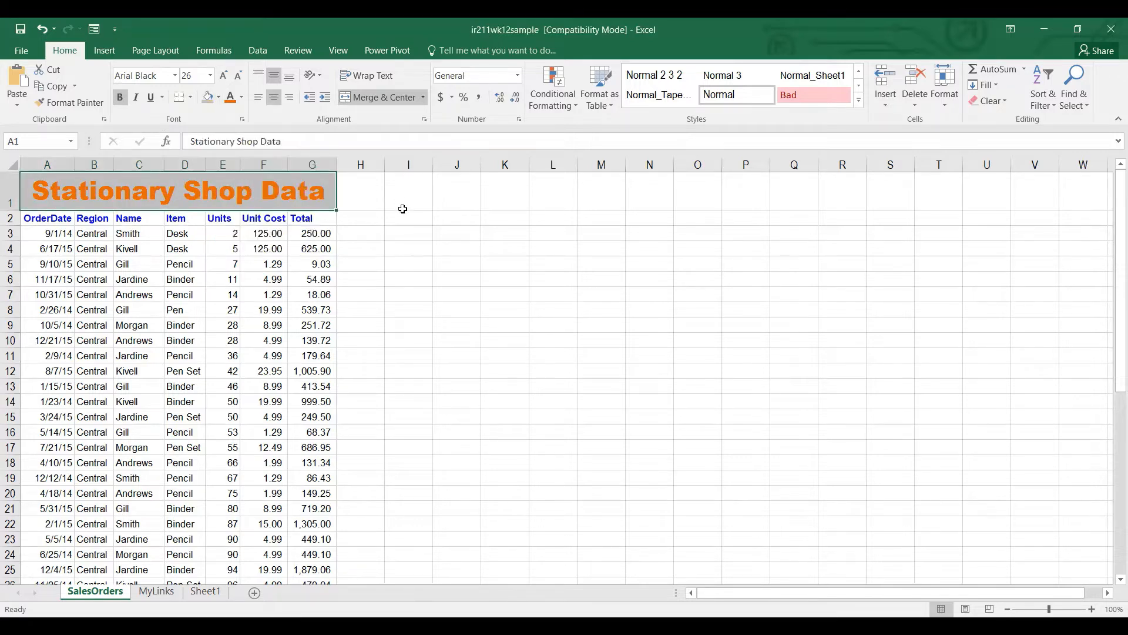
left_click(402, 209)
left_click(436, 326)
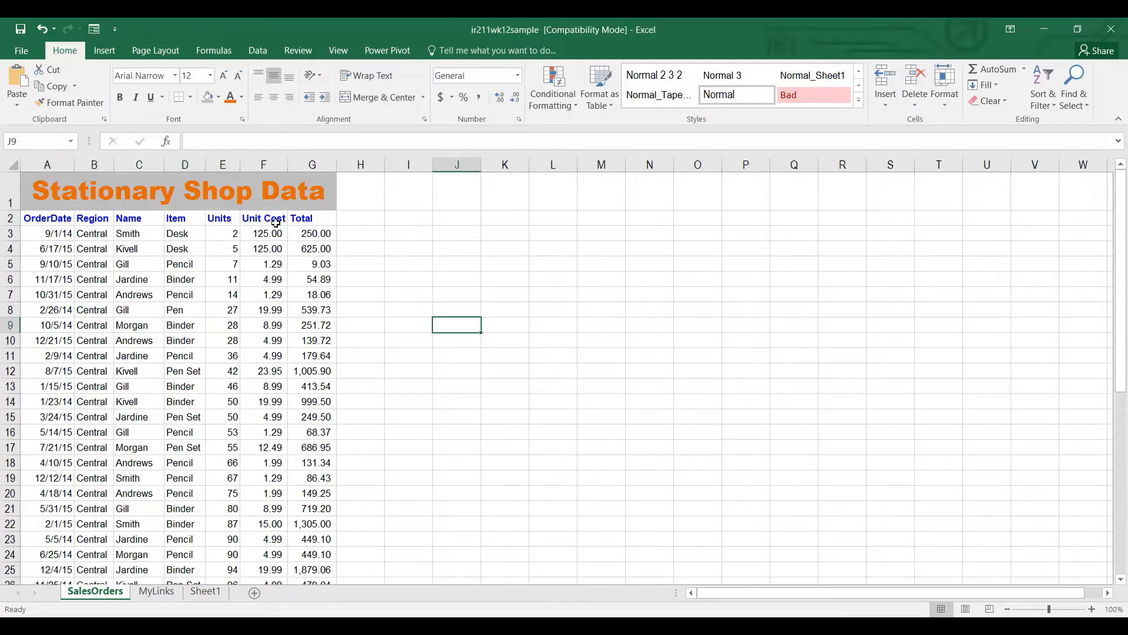
left_click(315, 240)
left_click(409, 265)
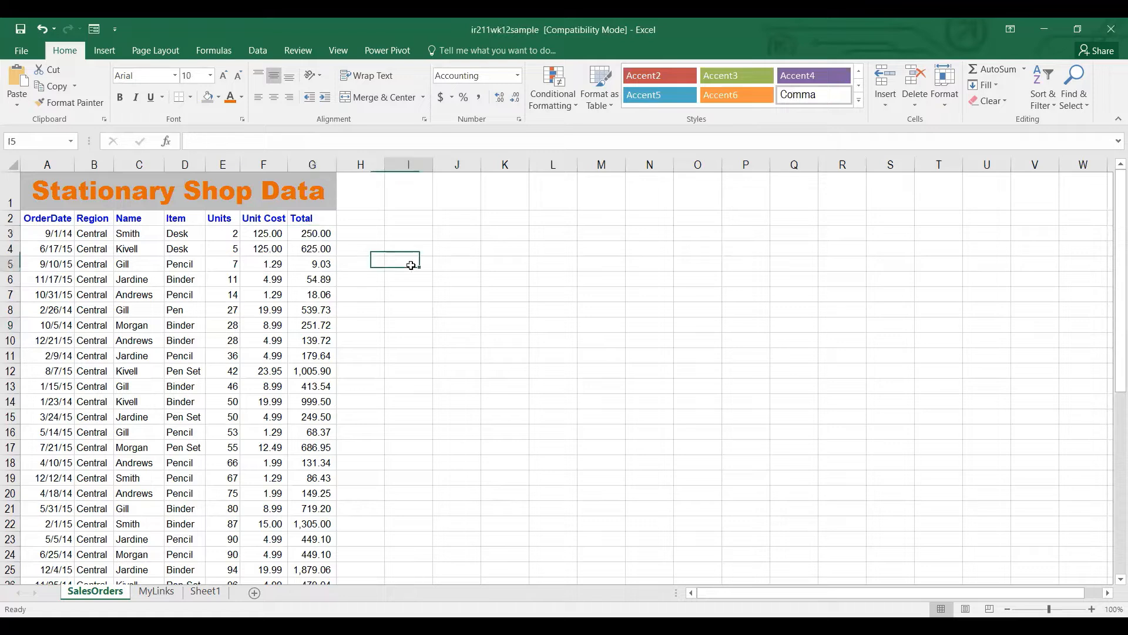
left_click(81, 267)
Try replacing the Total formula in G3 with the reference =I8, and undo the change.
left_click(319, 236)
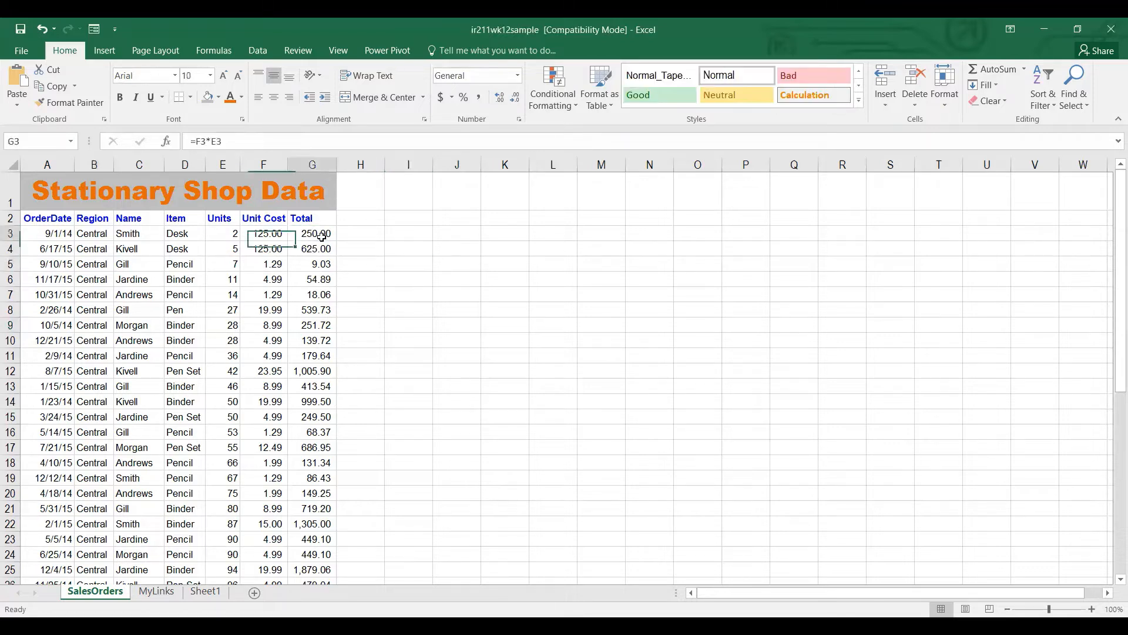
triple_click(222, 145)
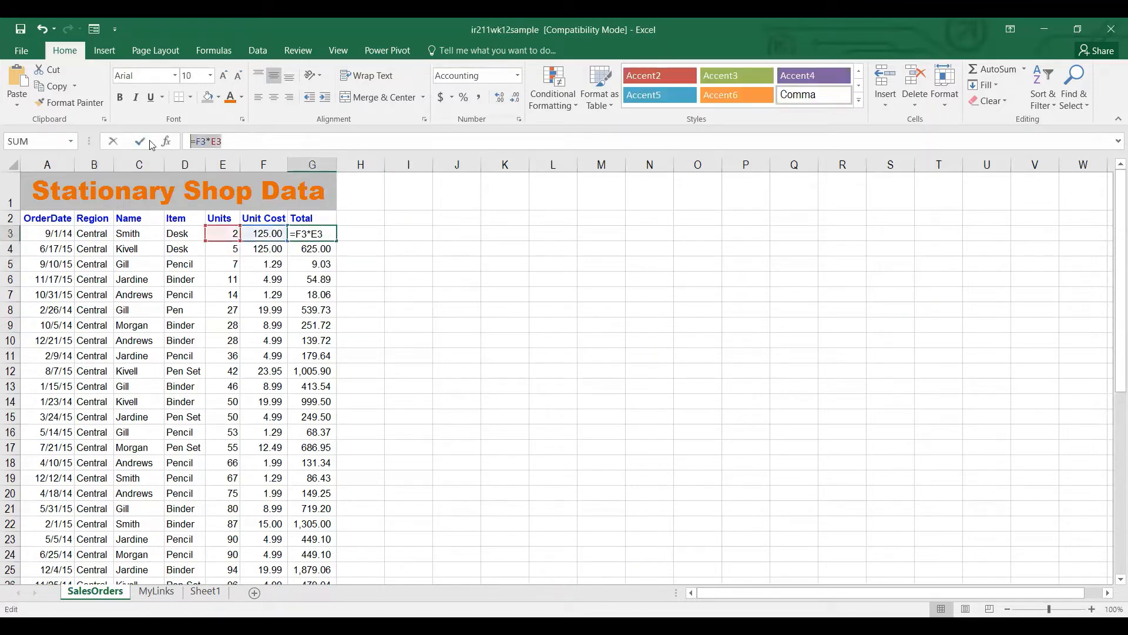
type("=")
left_click(417, 249)
left_click(408, 309)
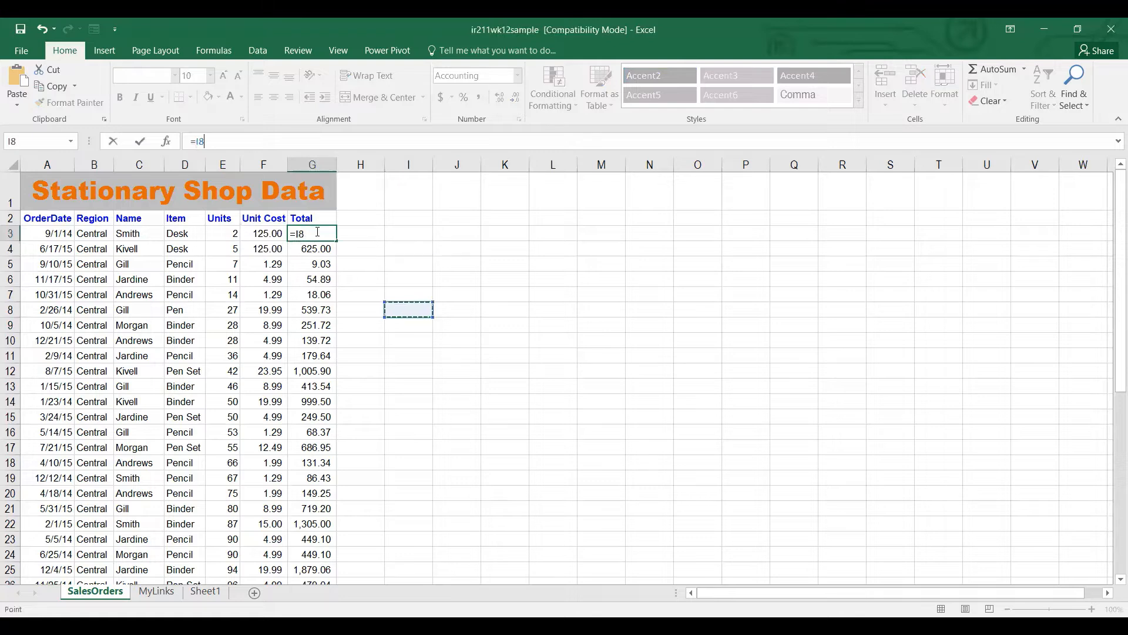
key("Return")
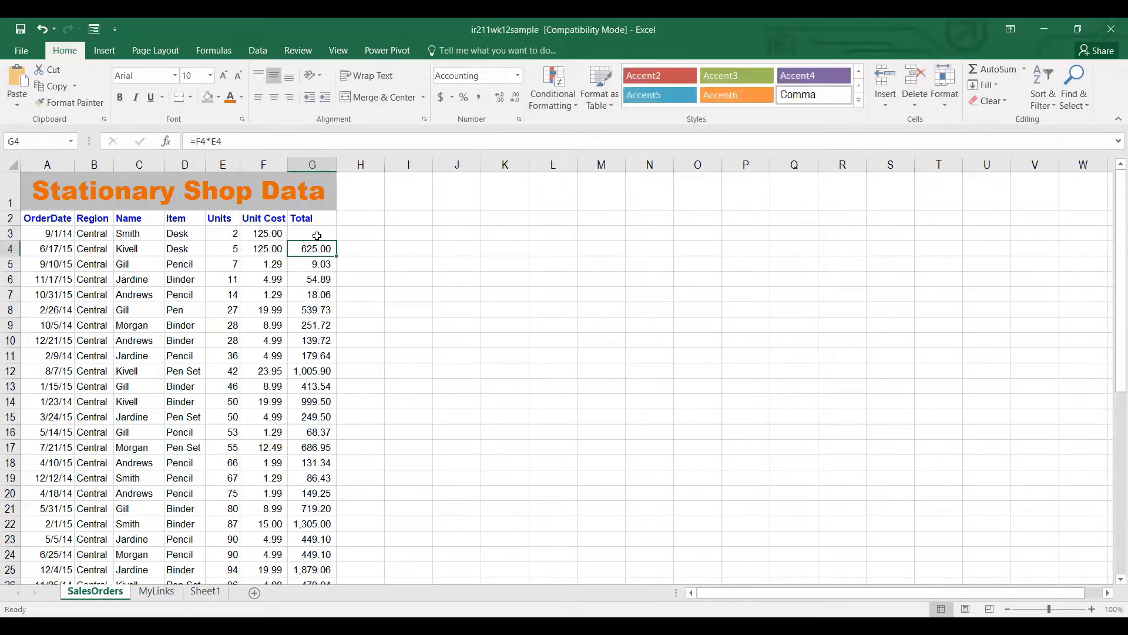
key("ctrl+z")
left_click(519, 291)
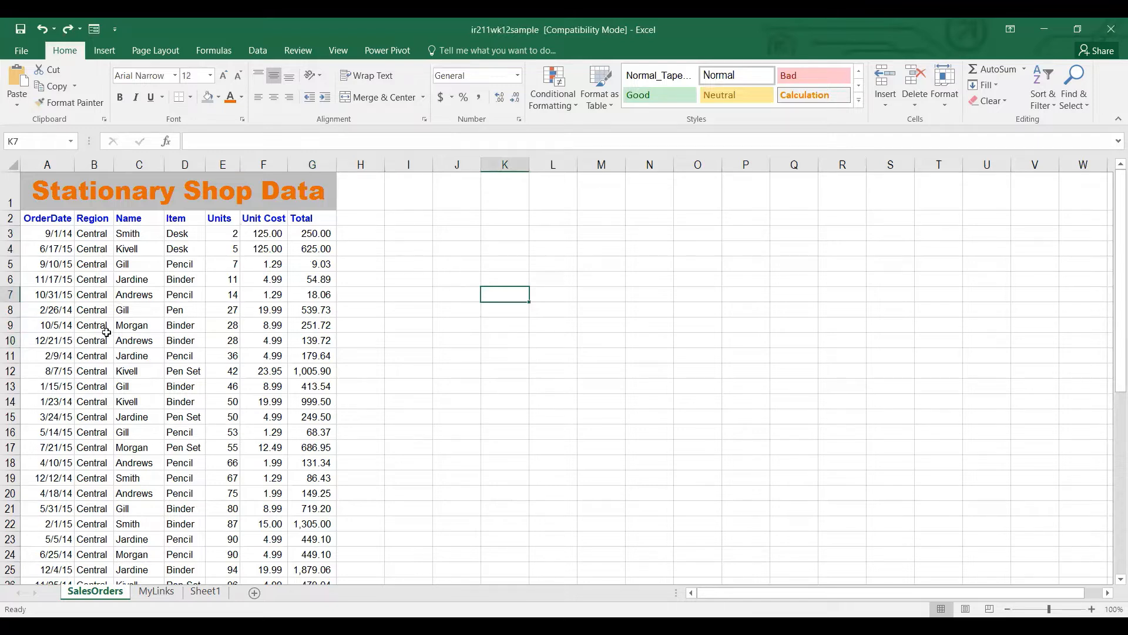
Copy the order rows A5:G7 and paste them below the last order, starting at A46.
left_click_drag(35, 265, 314, 293)
key("ctrl+c")
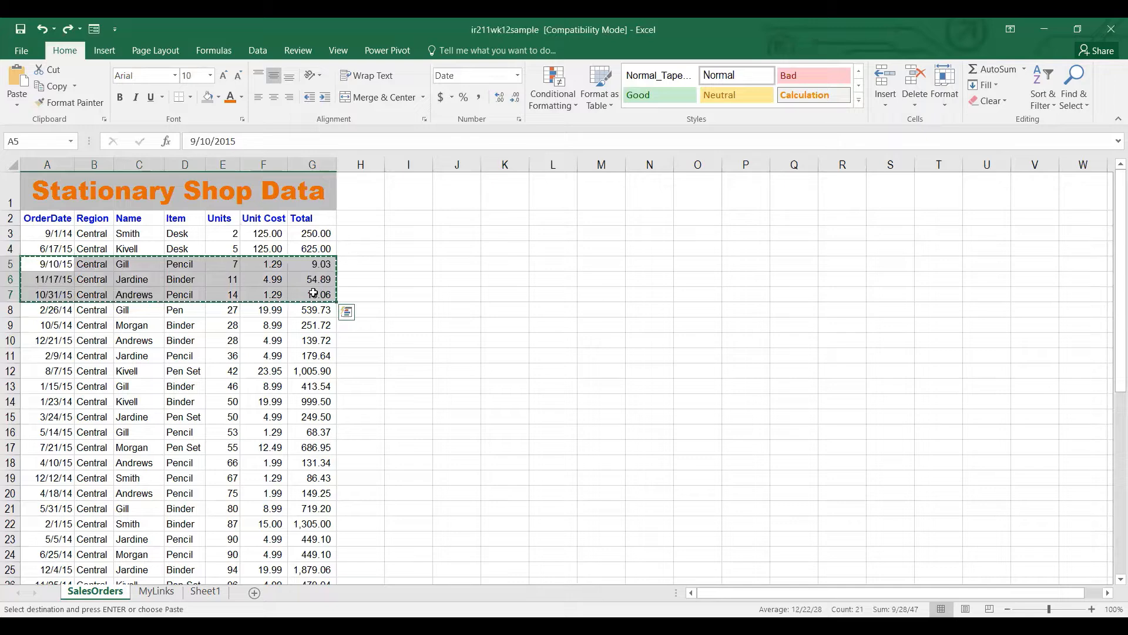
key("Page_Down")
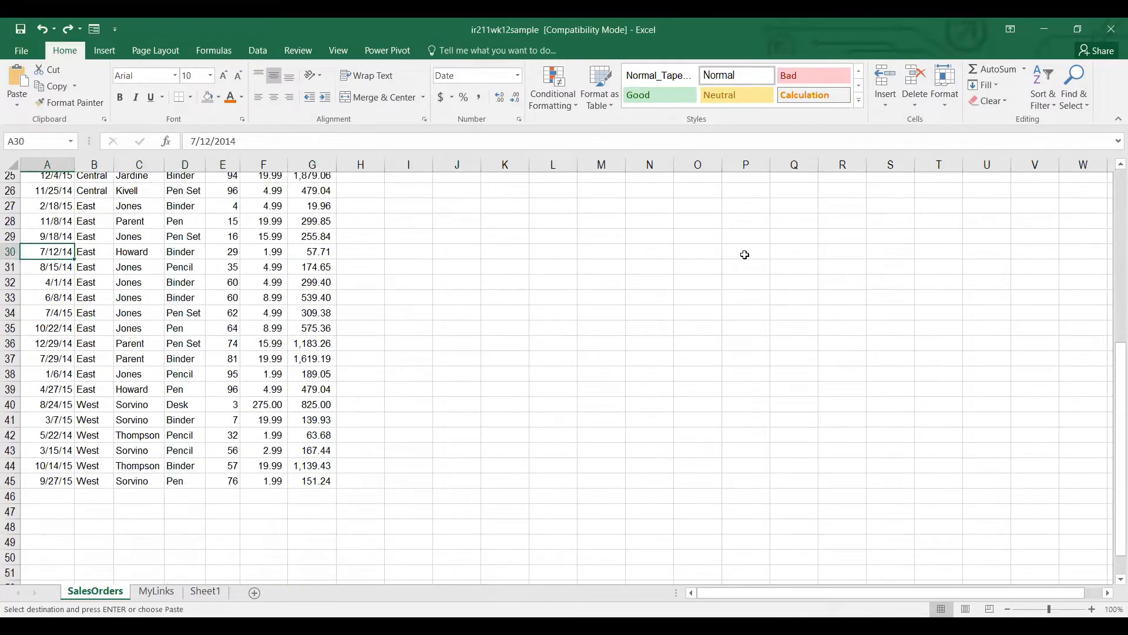
left_click(61, 488)
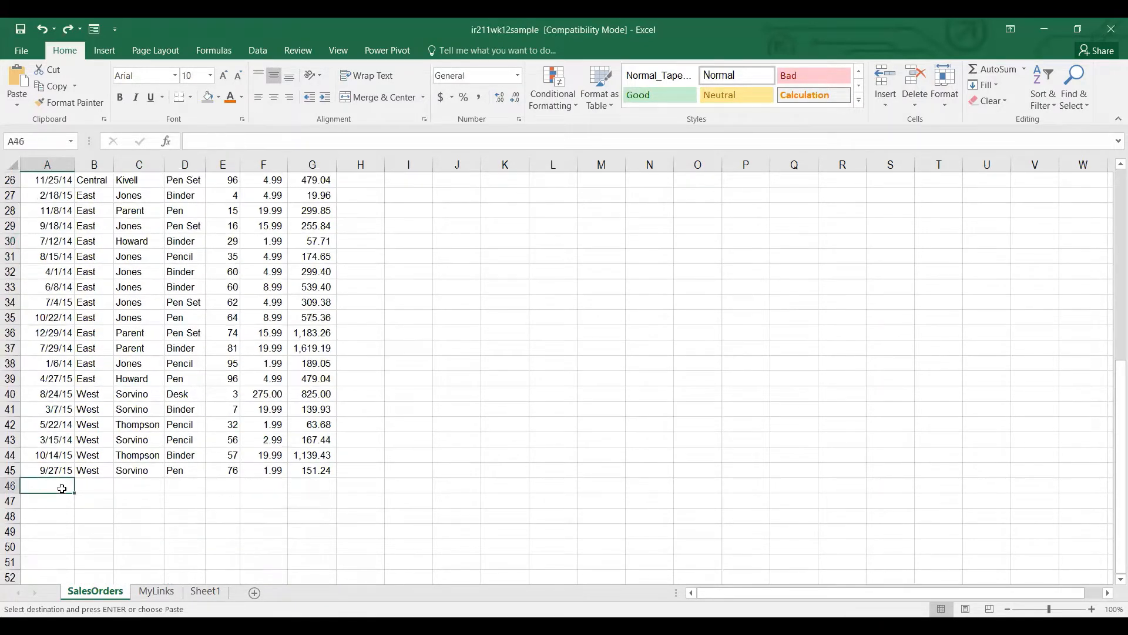
key("ctrl+v")
left_click(469, 426)
key("Up")
key("Up")
key("Up")
key("Up")
key("Up")
key("Up")
key("Up")
key("Up")
key("Up")
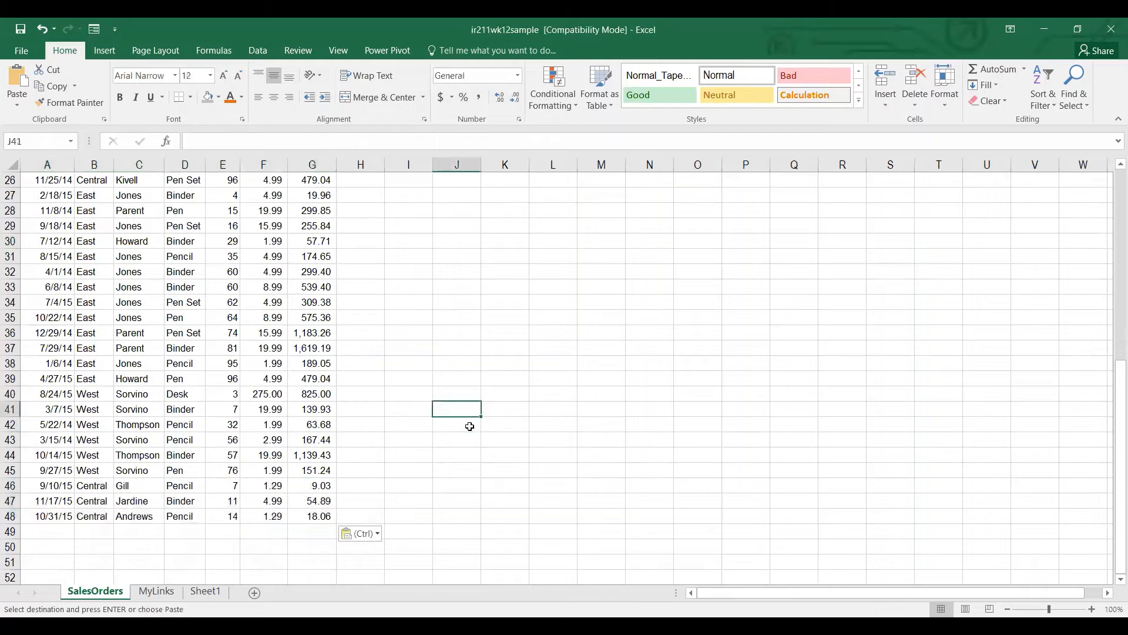
key("Up")
key("Up")
key("Up")
key("Up")
key("Up")
key("Up")
key("Up")
key("Up")
key("Up")
key("Up")
key("Up")
key("Up")
key("Up")
key("Up")
key("Up")
key("Up")
key("Up")
key("Up")
key("Up")
key("Up")
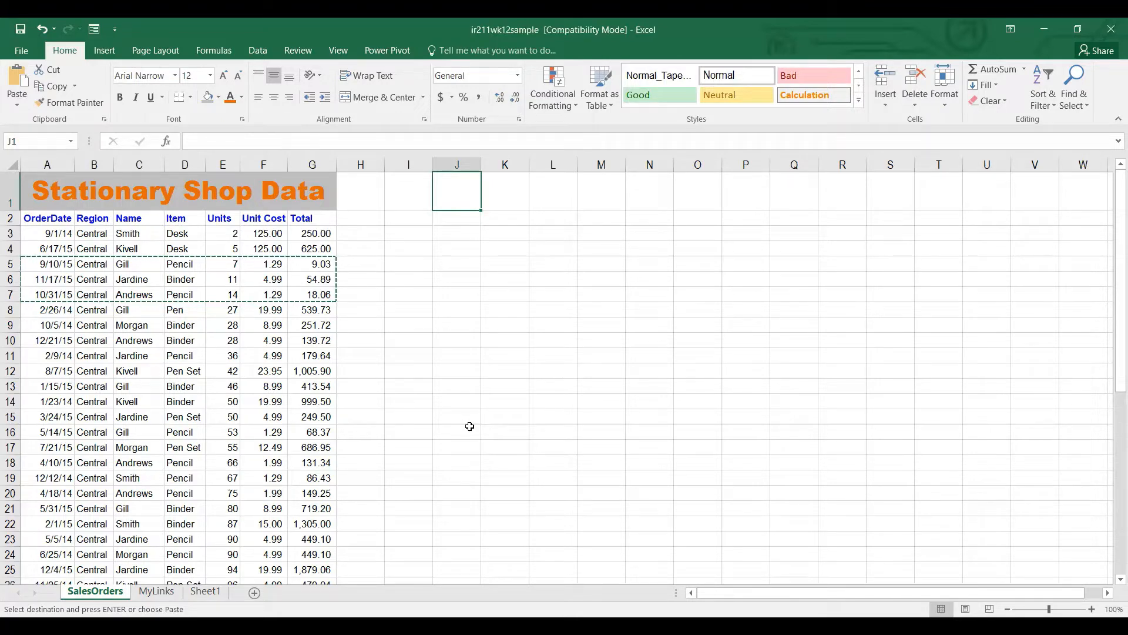
left_click(230, 372)
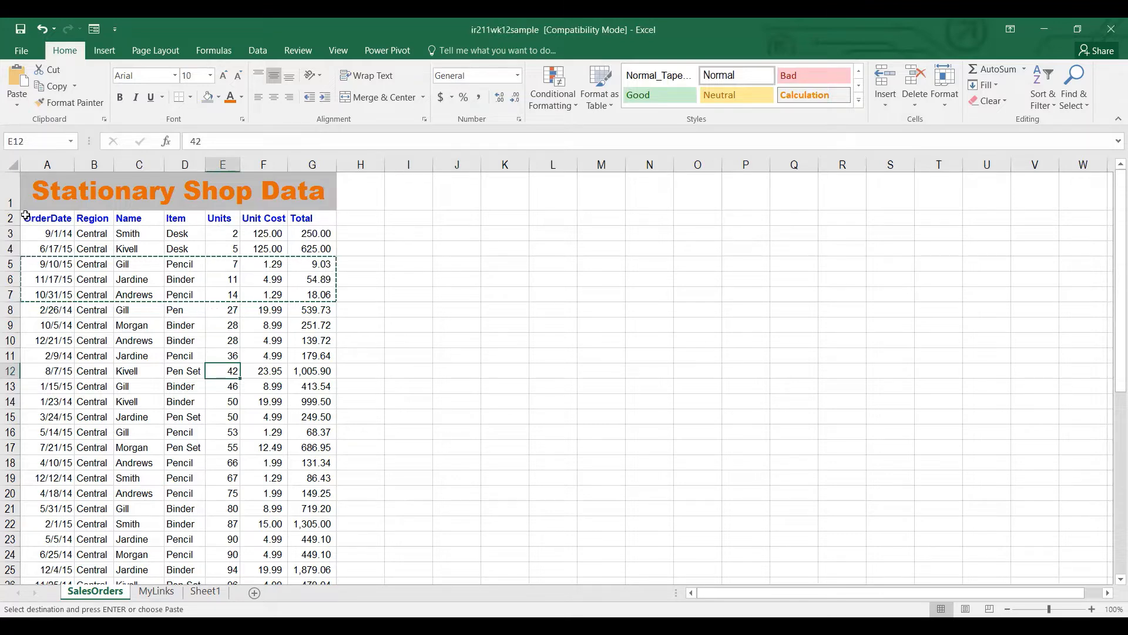
left_click(26, 216)
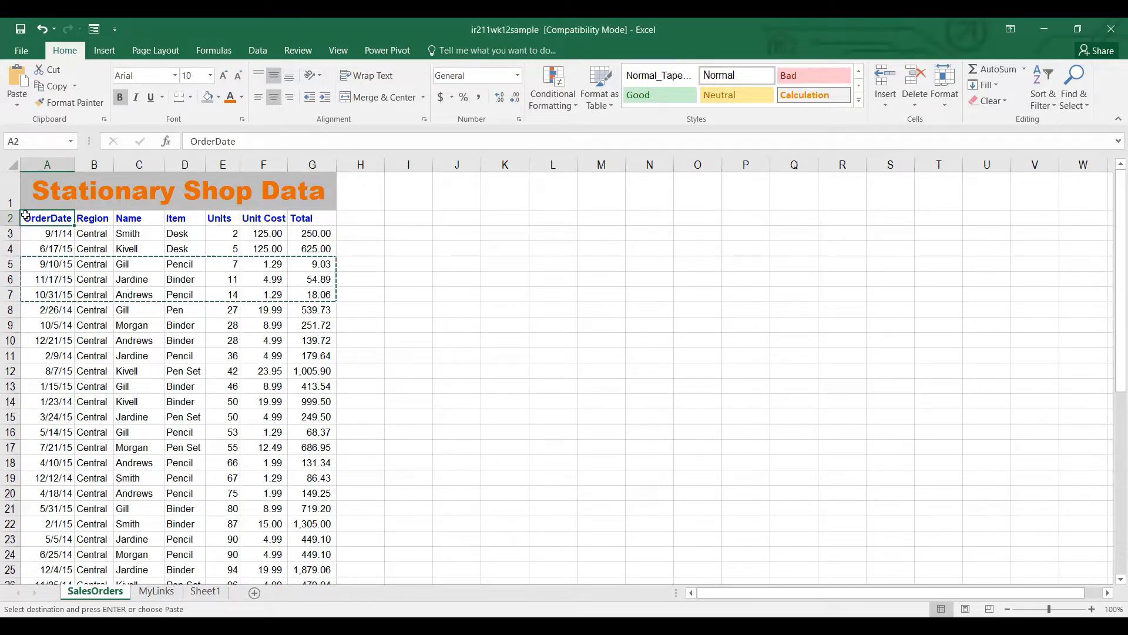
key("ctrl+shift+End")
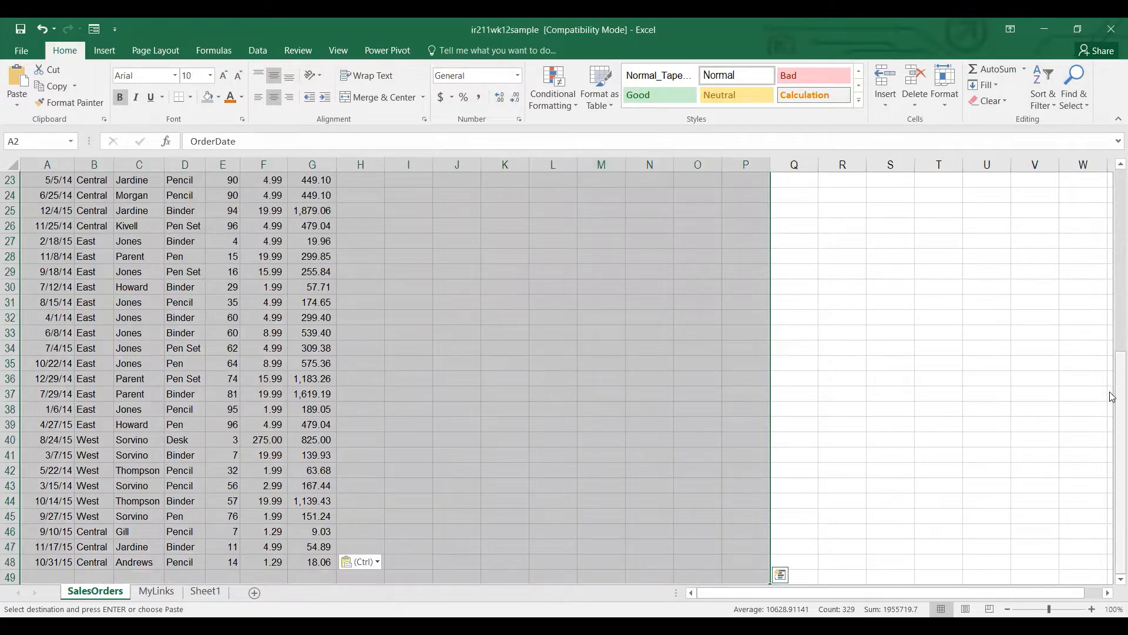
left_click_drag(1115, 395, 1115, 22)
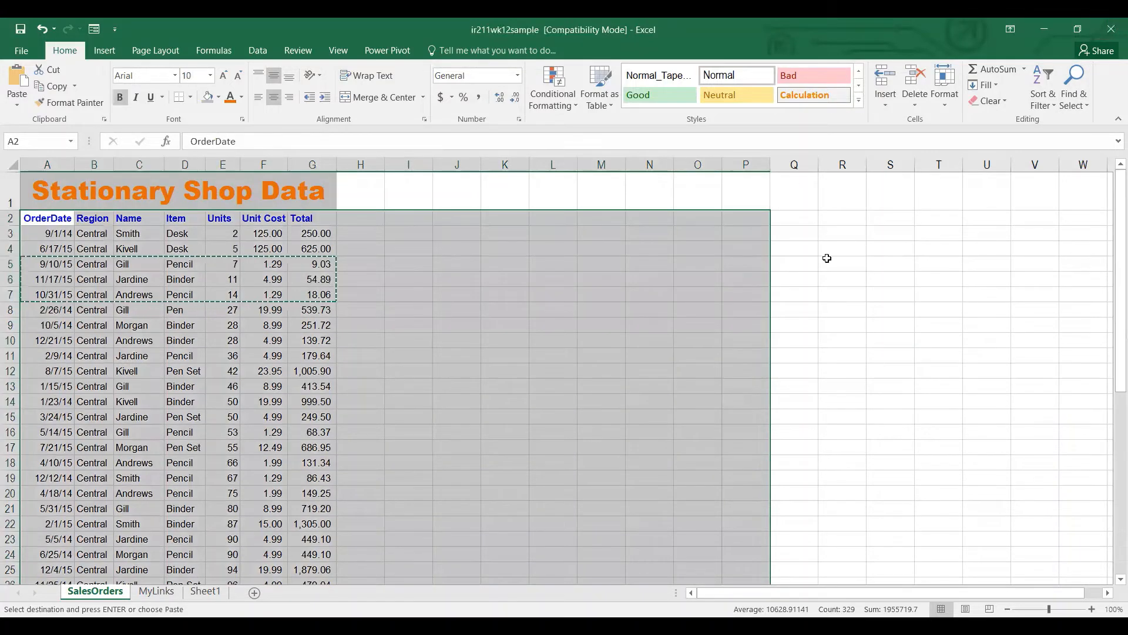
left_click(827, 259)
Remove duplicates from the range starting at title cell A1 through the last used cell, using all columns and treating the first row as headers.
left_click(30, 187)
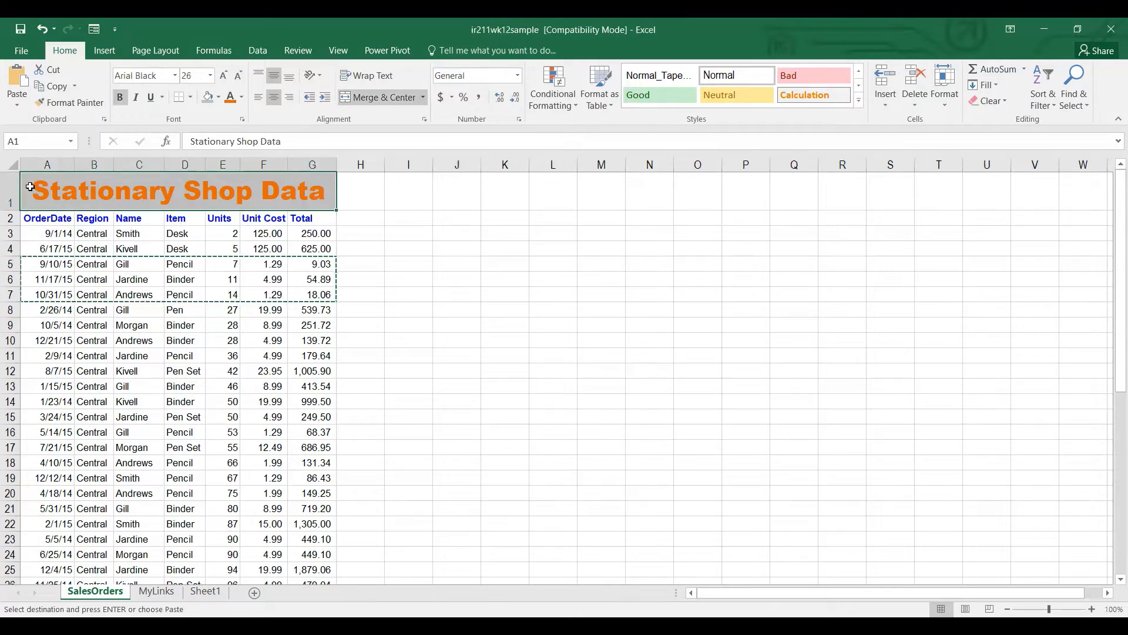
key("ctrl+shift+End")
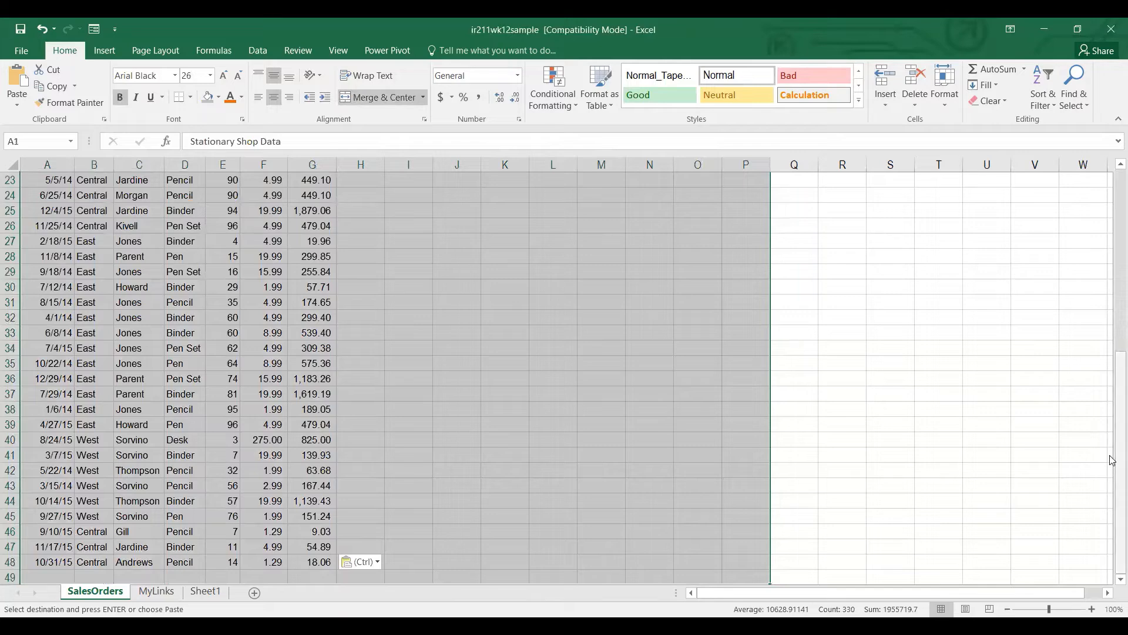
left_click_drag(1112, 460, 1113, 198)
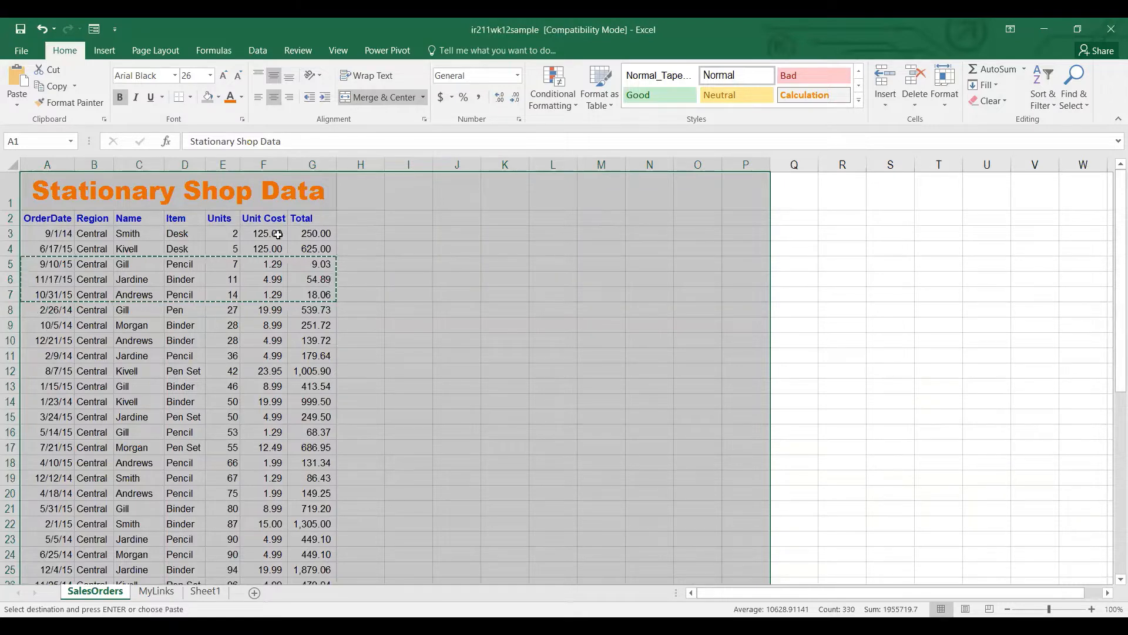
left_click(256, 52)
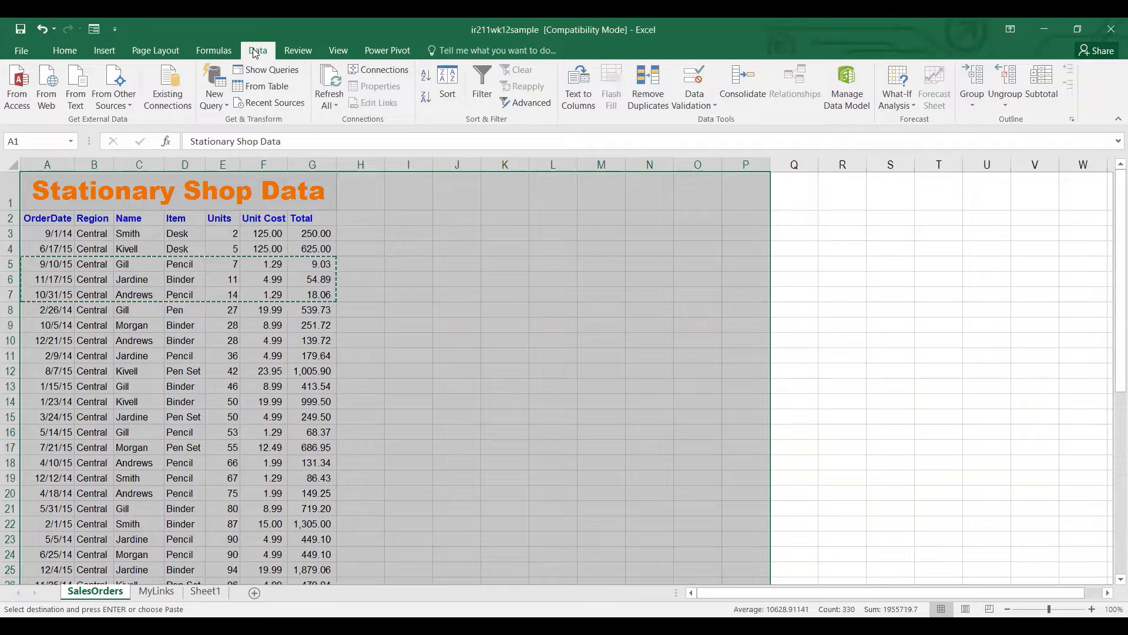
left_click(657, 104)
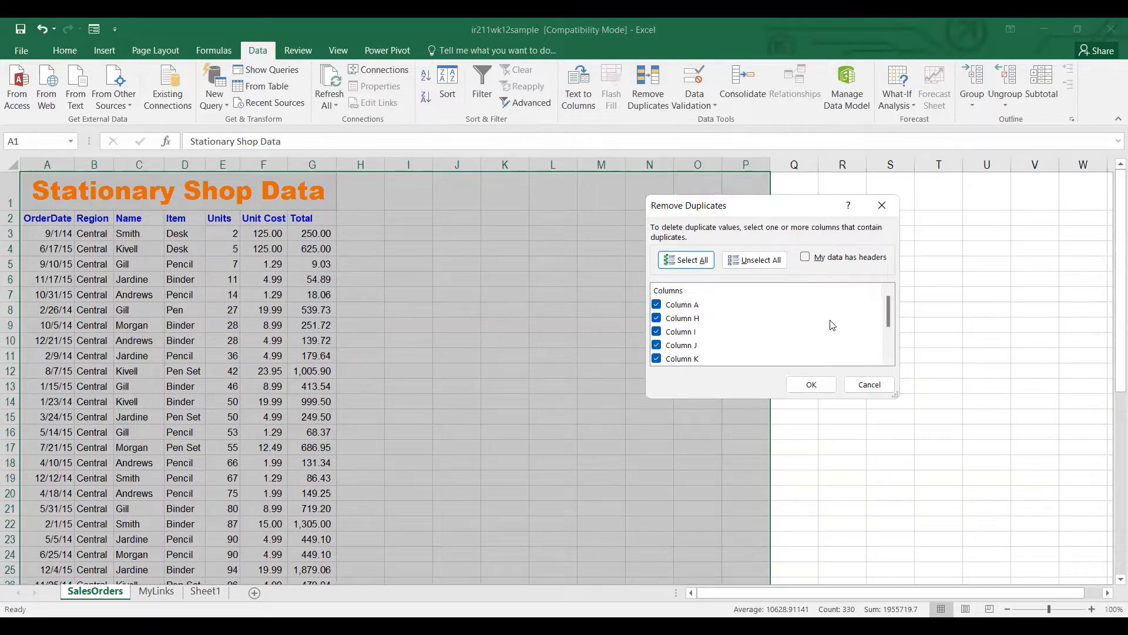
mouse_move(889, 306)
left_mouse_down()
mouse_move(899, 363)
mouse_move(903, 288)
left_mouse_up()
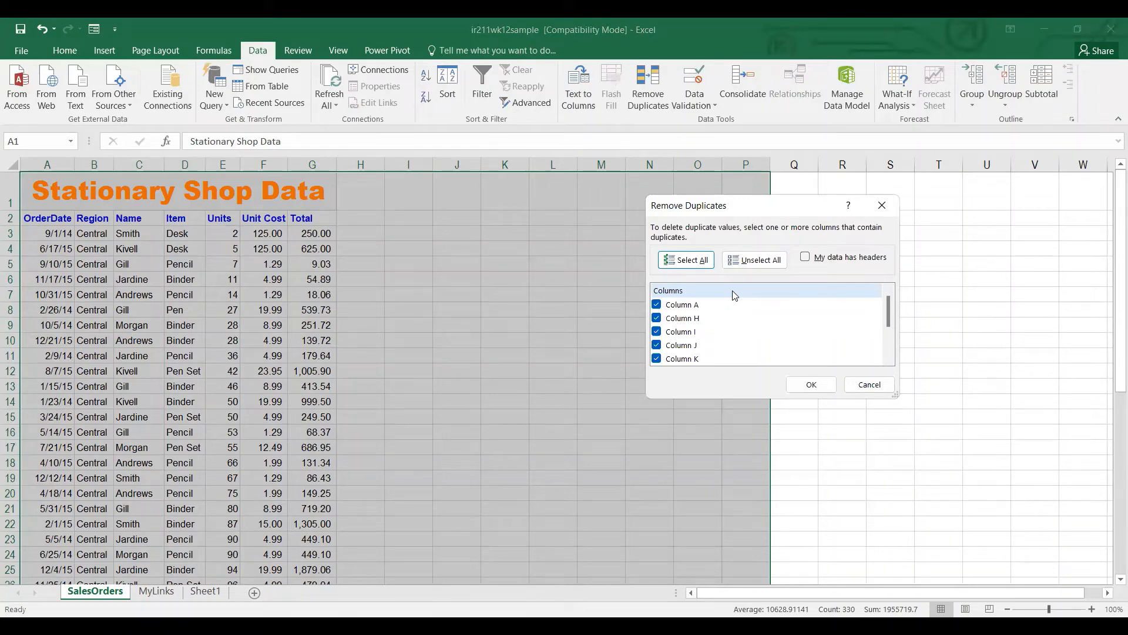
key("alt+m")
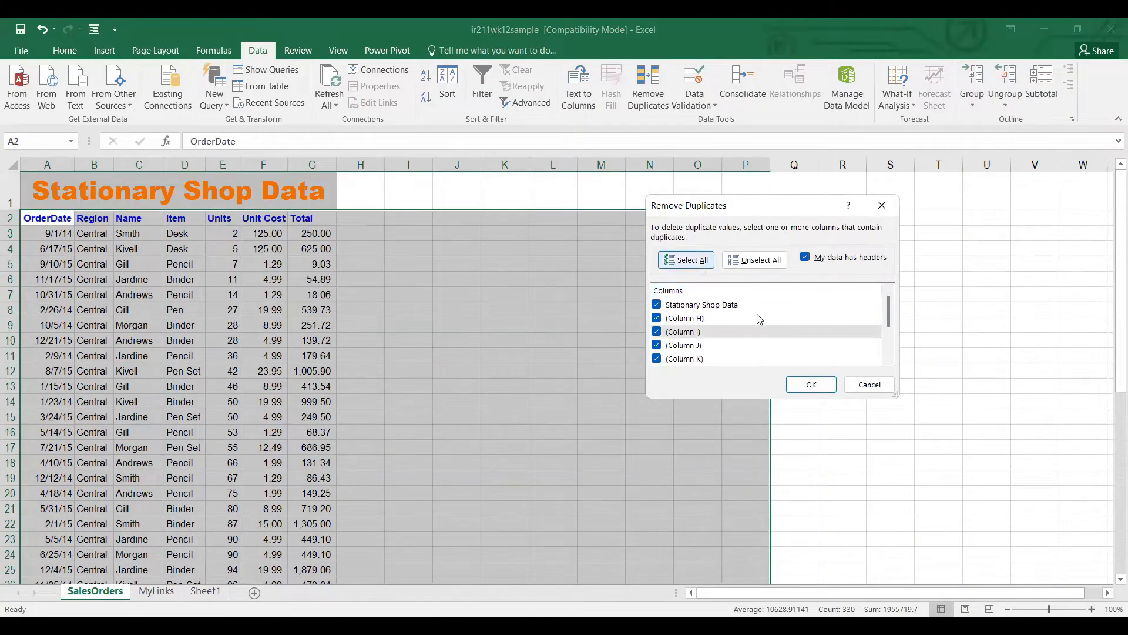
left_click(814, 385)
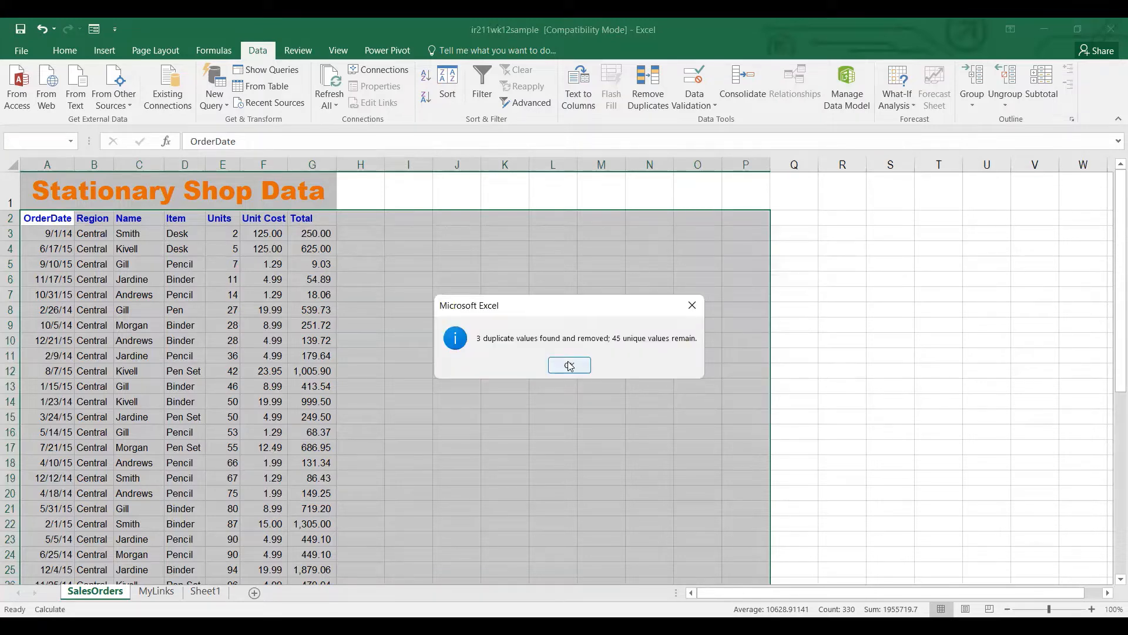
left_click(569, 366)
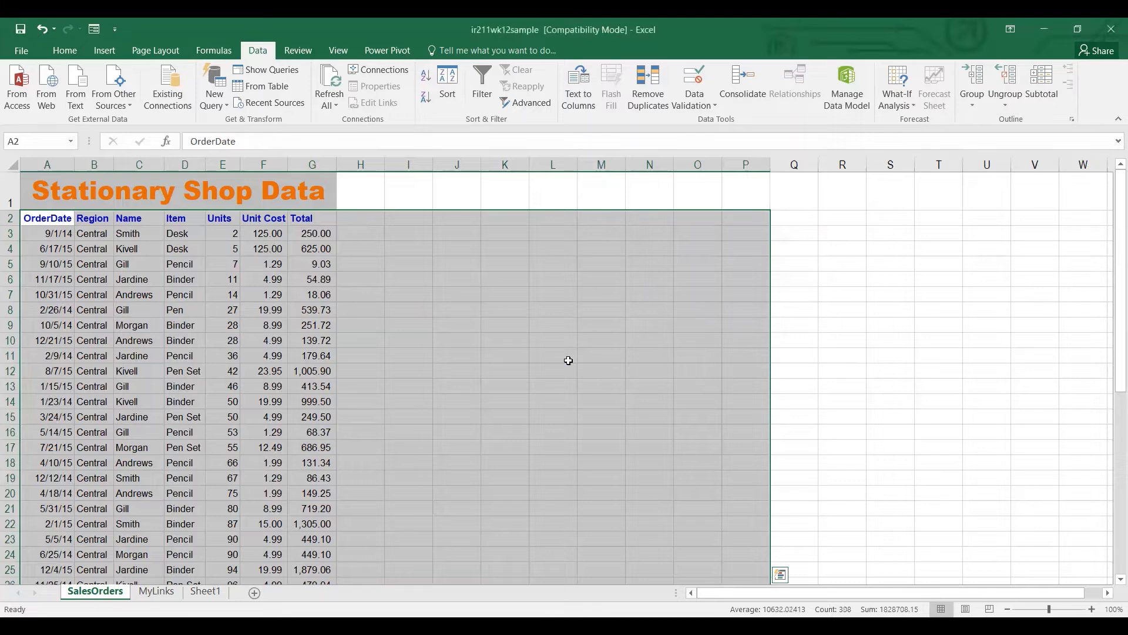
Check the end of the order list and undo the duplicate removal.
key("Page_Down")
key("Page_Down")
key("Page_Up")
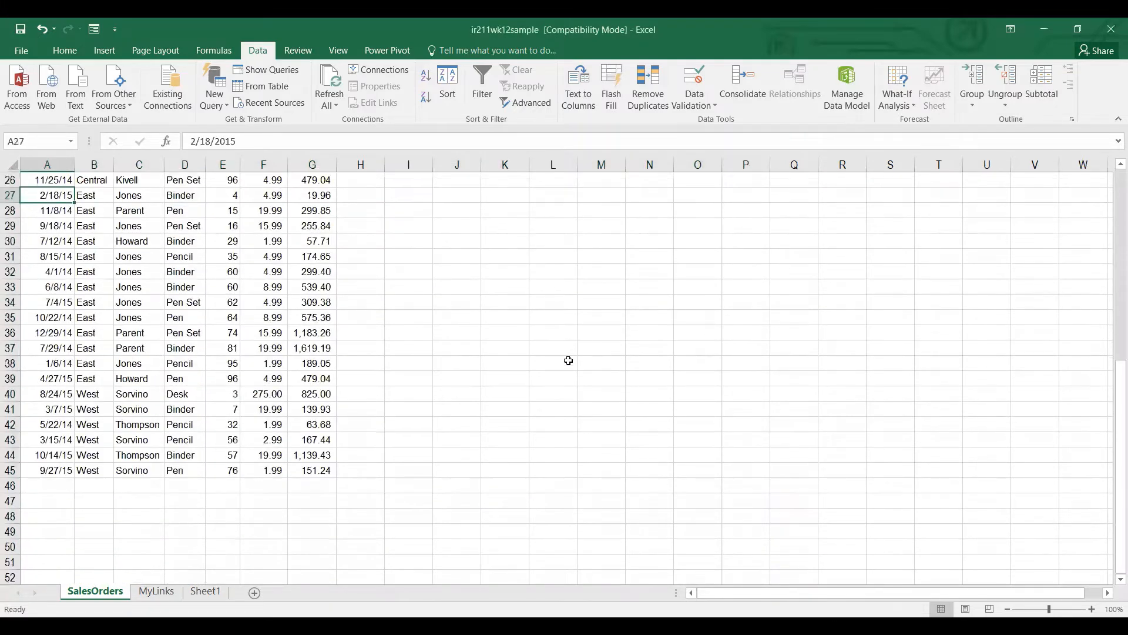
key("ctrl+z")
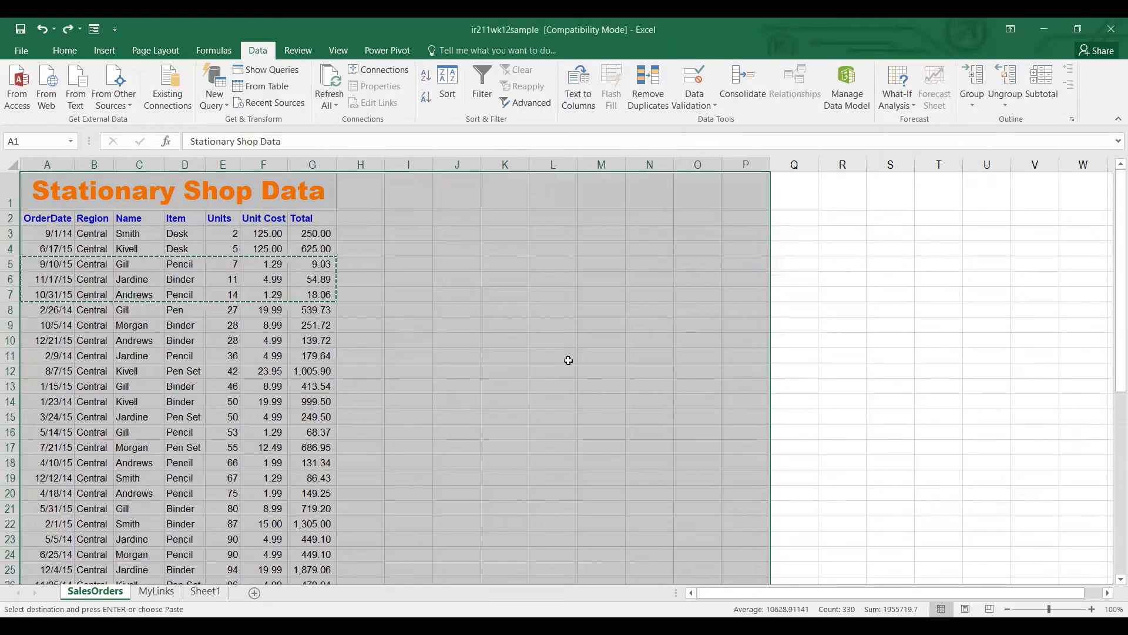
Examine the last rows of the order list for the duplicated orders.
key("Page_Down")
key("Page_Down")
key("Page_Down")
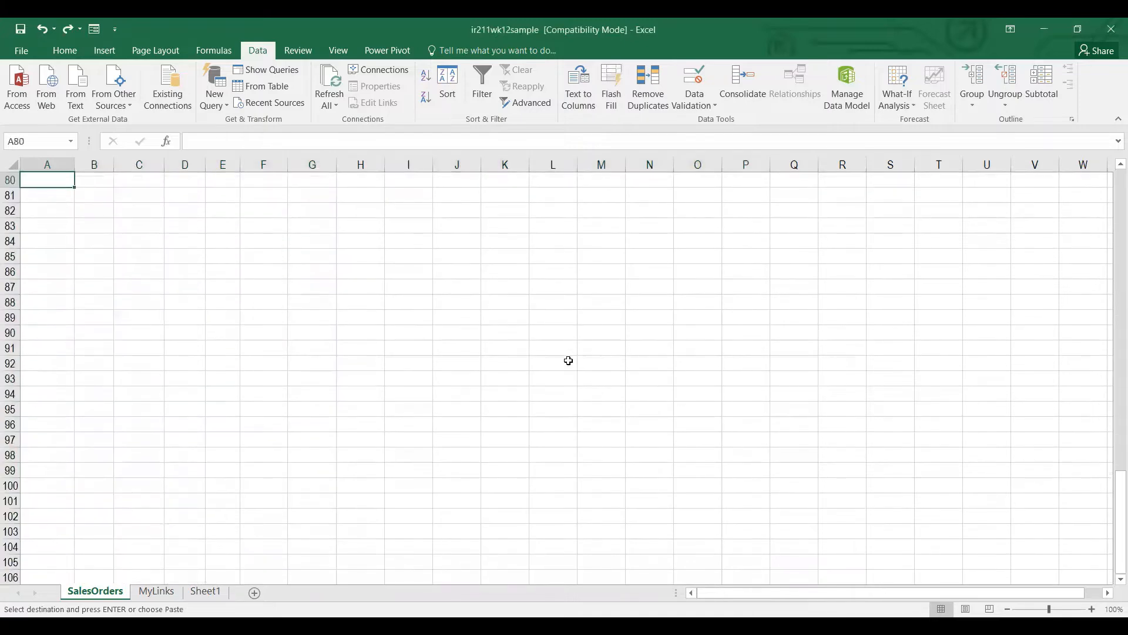
key("Page_Up")
key("Page_Up")
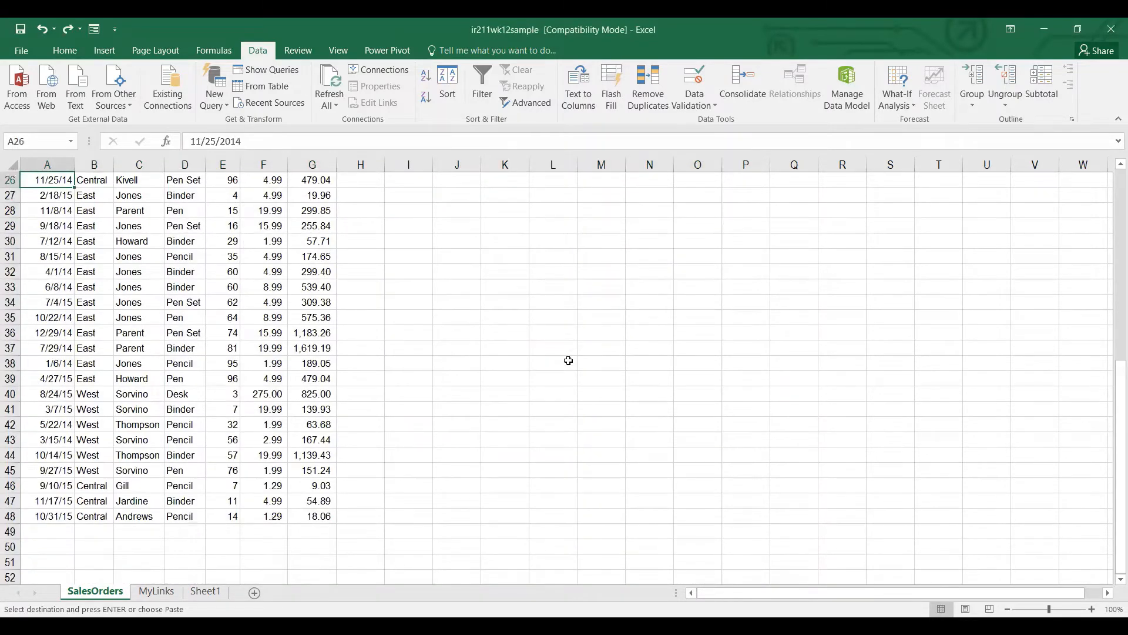
key("Page_Up")
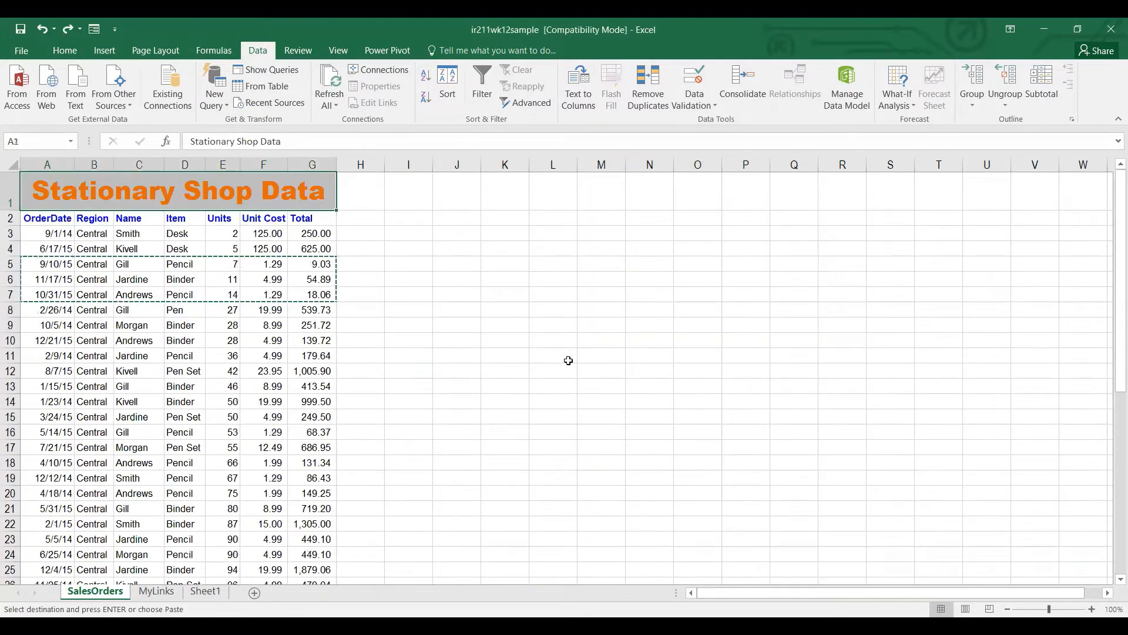
key("Page_Down")
key("Page_Up")
key("Page_Down")
key("Page_Down")
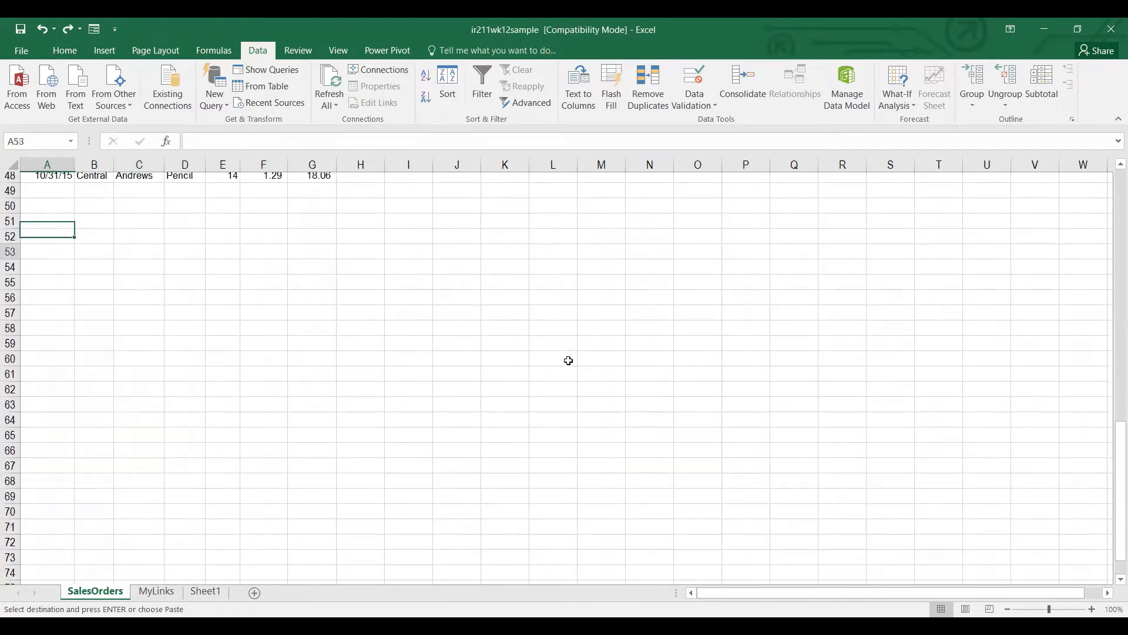
key("Page_Up")
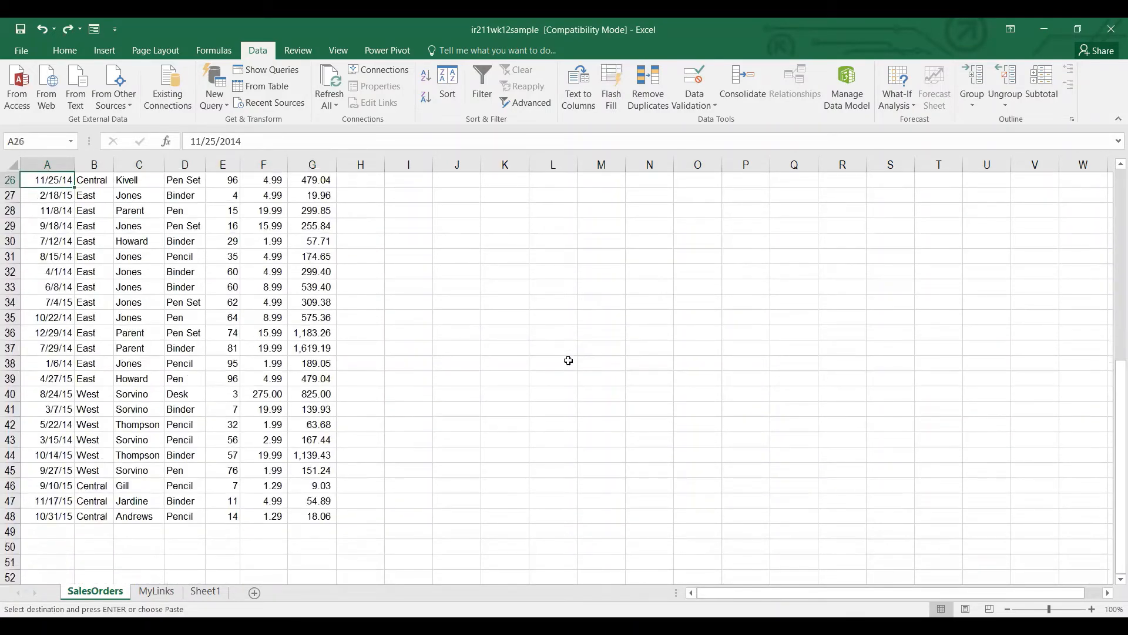
Redo the duplicate removal, return to the top of the sheet, and undo the removal again.
key("ctrl+z")
key("ctrl+y")
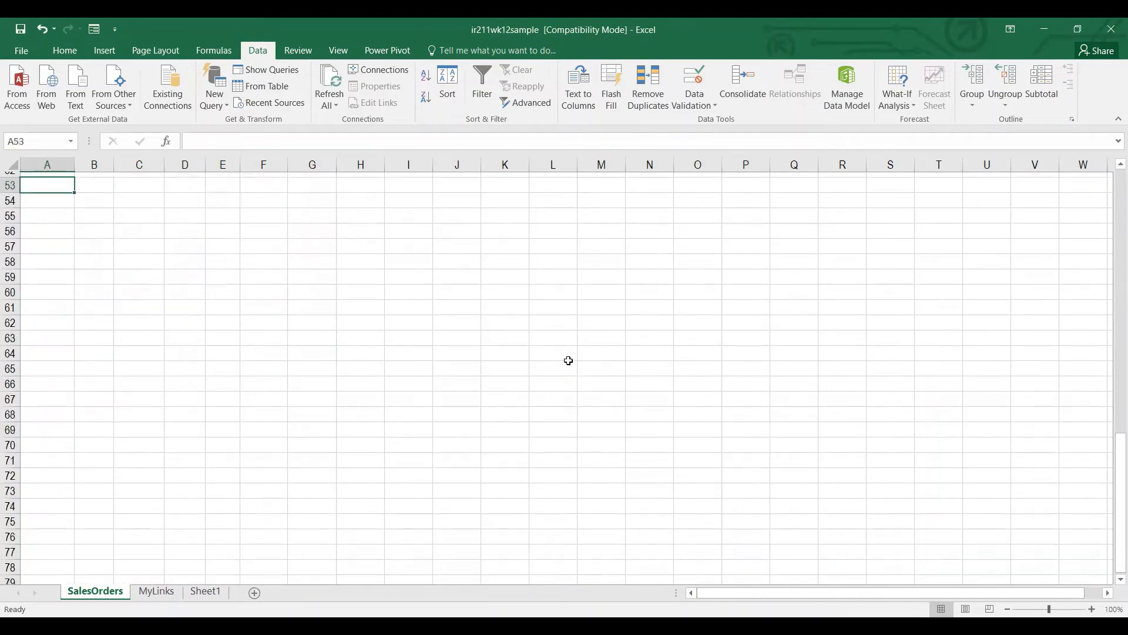
key("Page_Up")
key("Page_Up")
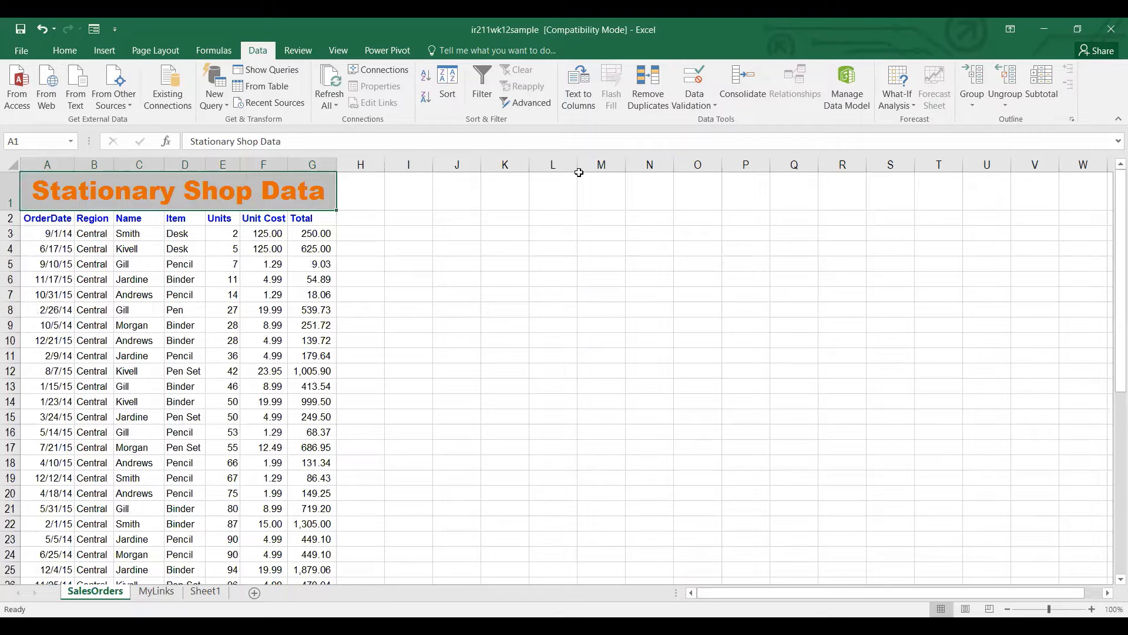
key("ctrl+z")
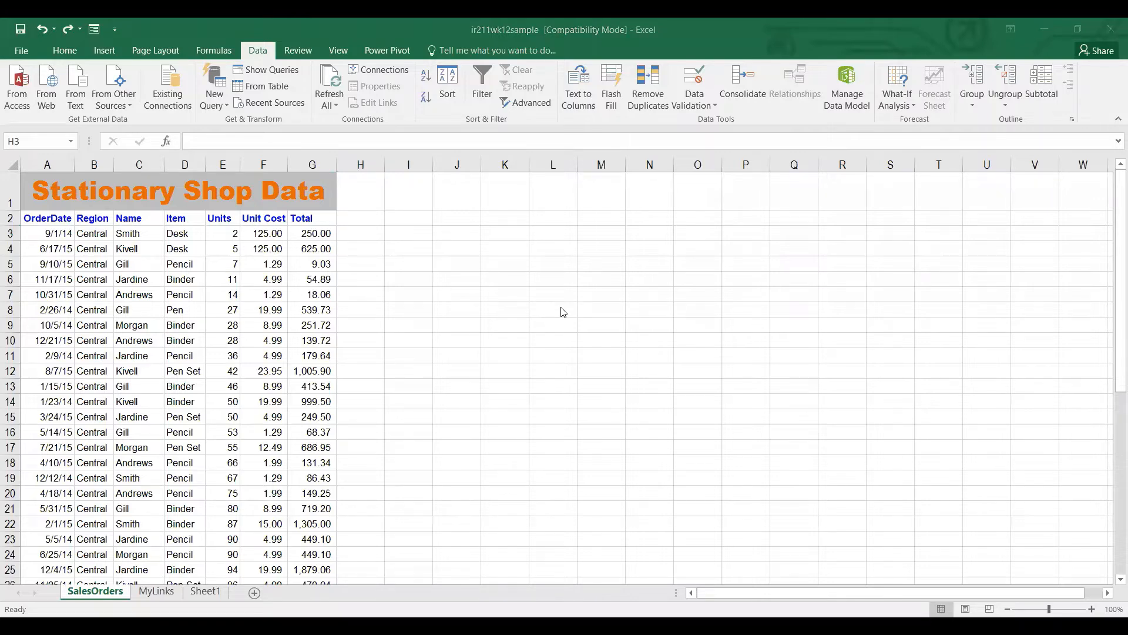
Enter the formula =E3&"" in H3 to join the first order's Units value with an empty text string.
left_click(361, 233)
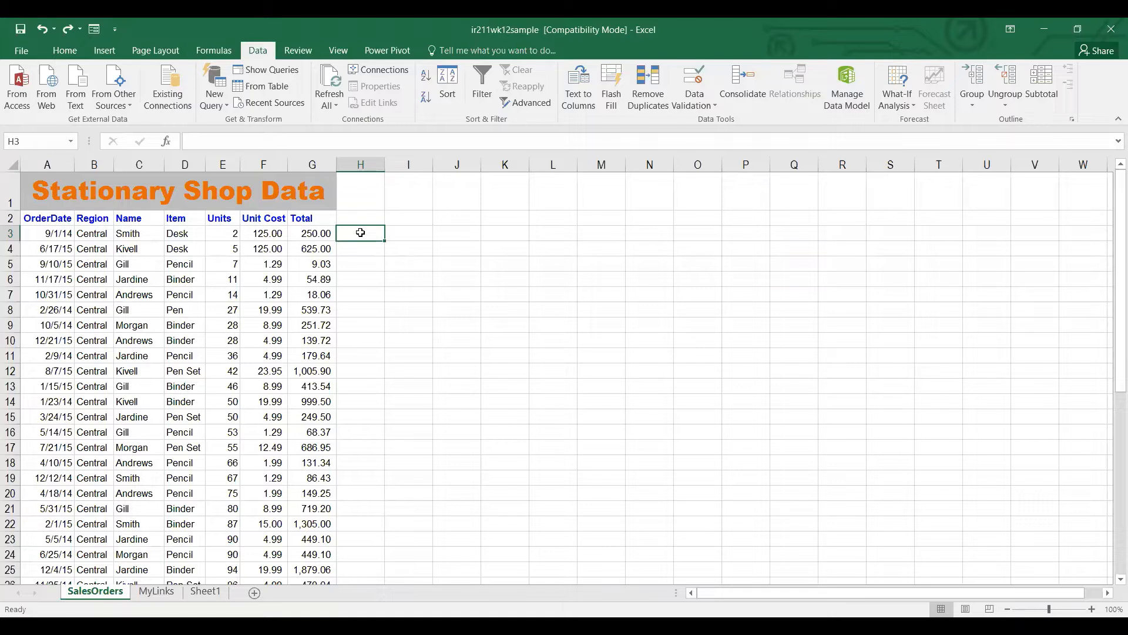
type("=")
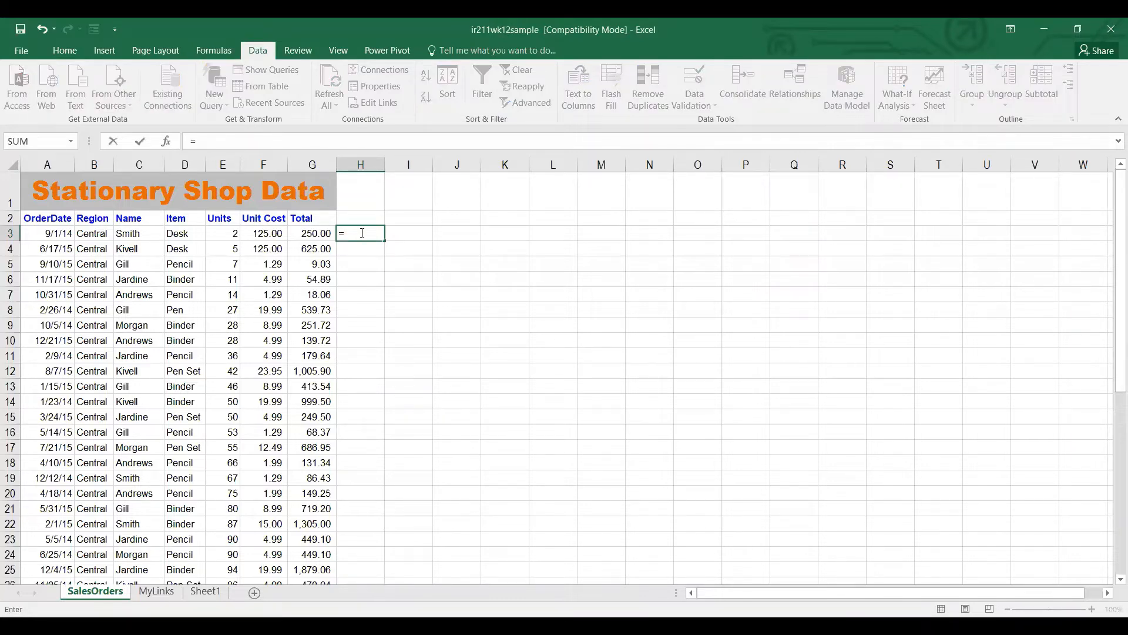
type("&")
left_click(232, 235)
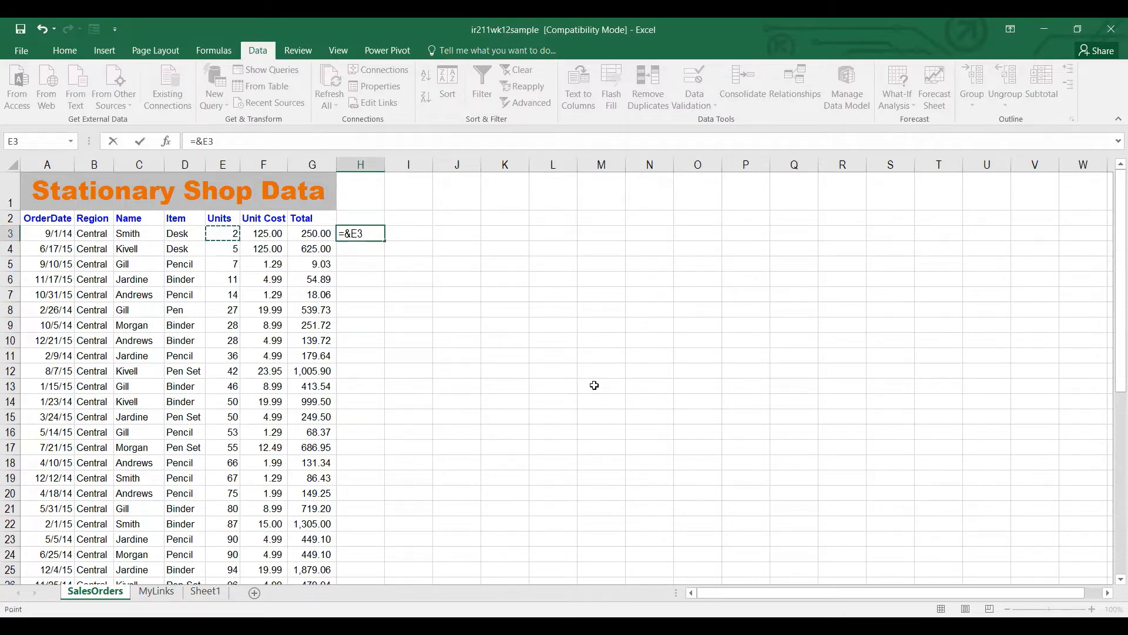
type("&\"\"")
key("Return")
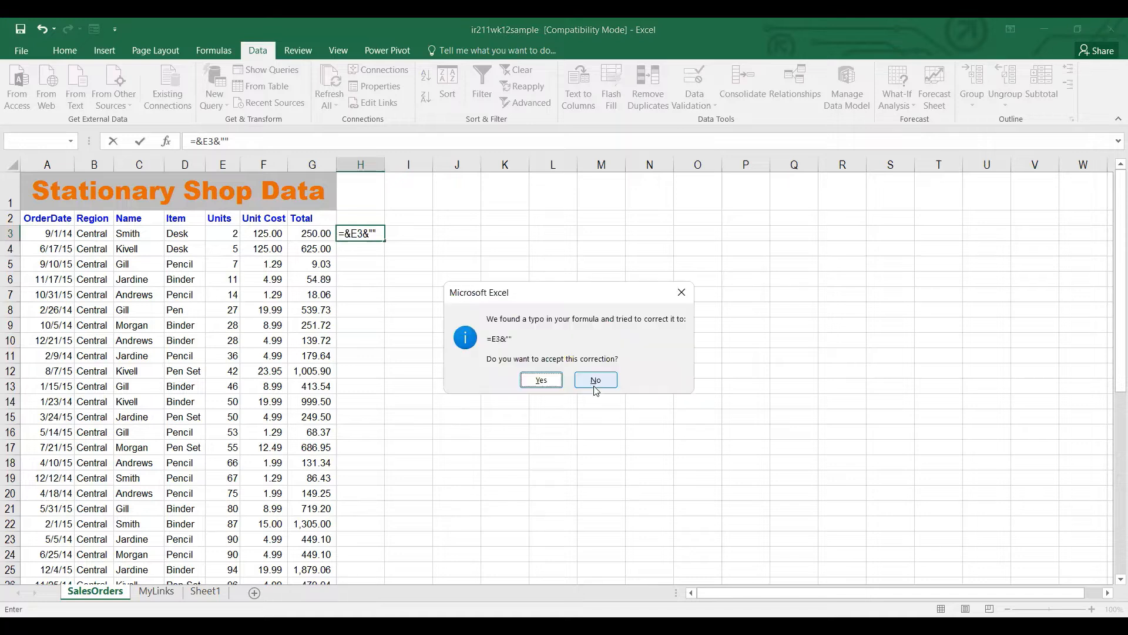
left_click(541, 381)
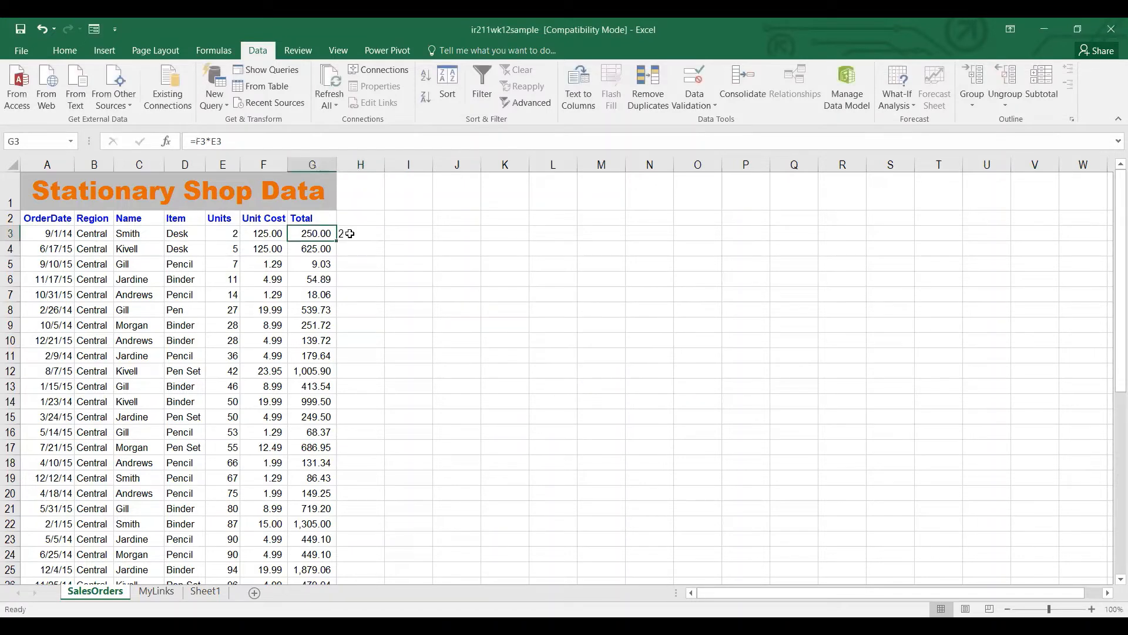
Add a space and E2 inside the quotation marks of the H3 formula, making it =E3&" E2".
left_click(353, 233)
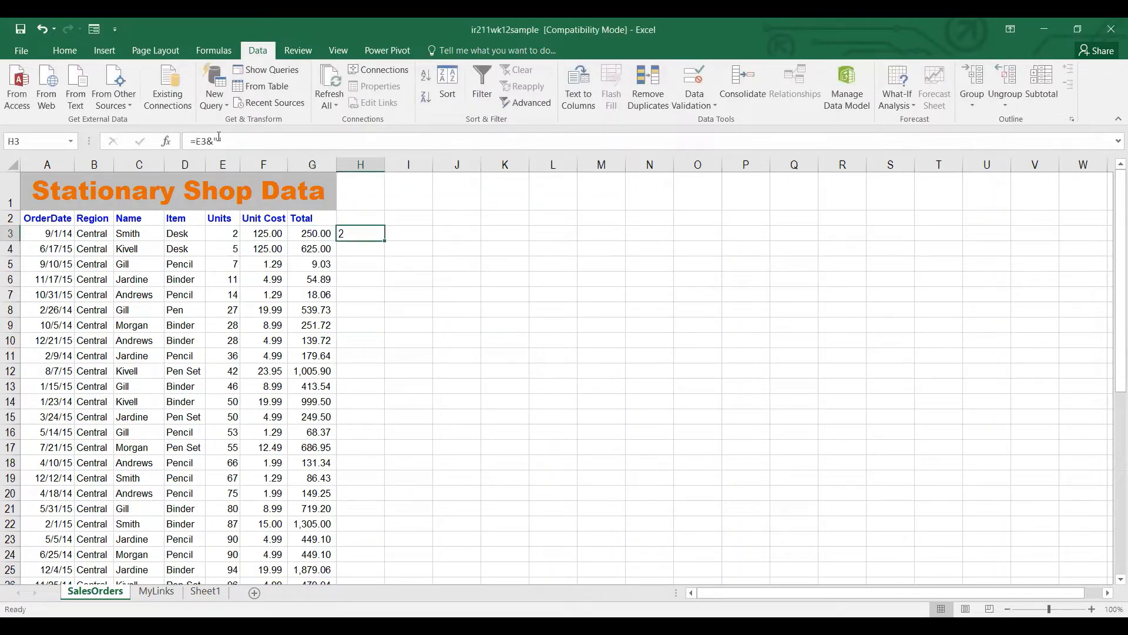
left_click(219, 140)
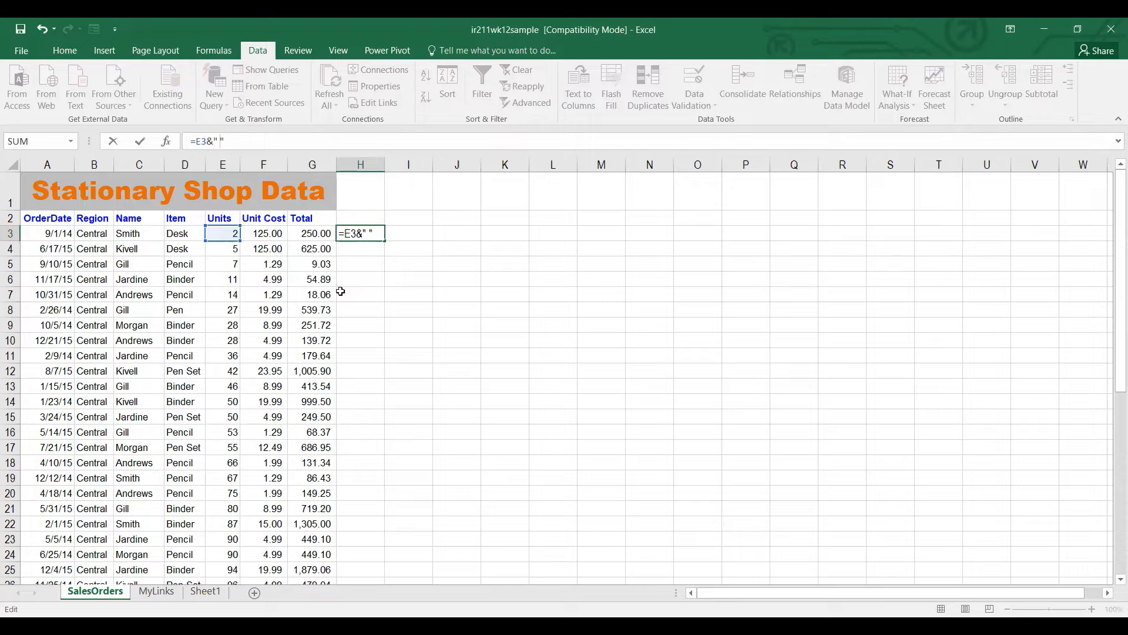
left_click(230, 216)
key("Return")
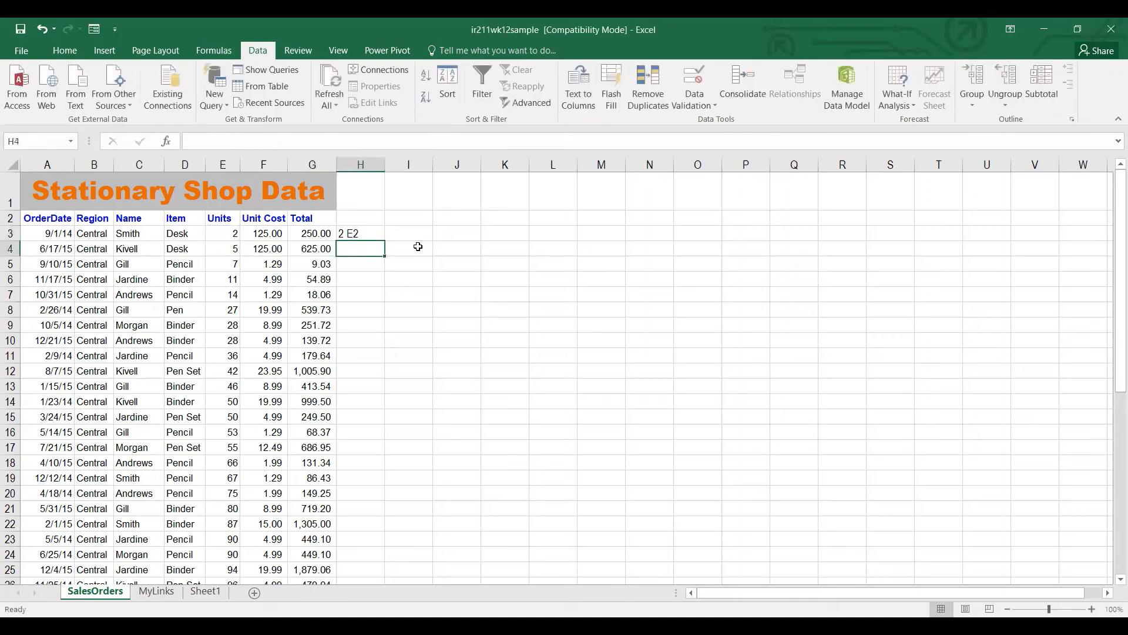
Correct the H3 formula to =E3&" units" so the word units follows the quantity.
left_click(370, 233)
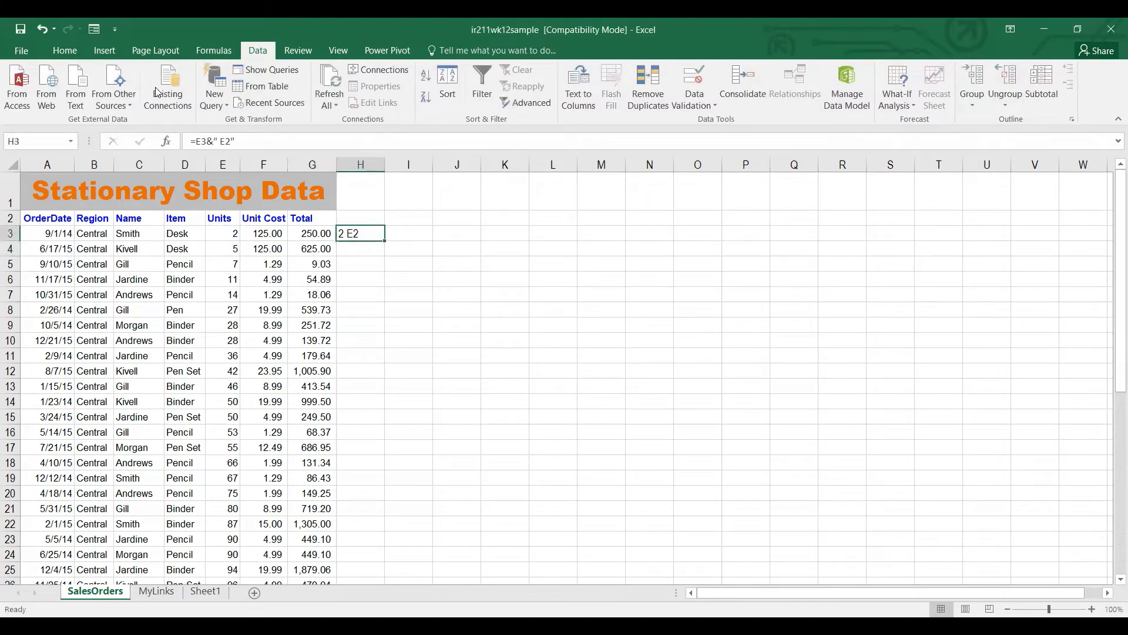
left_click(232, 140)
key("BackSpace")
key("BackSpace")
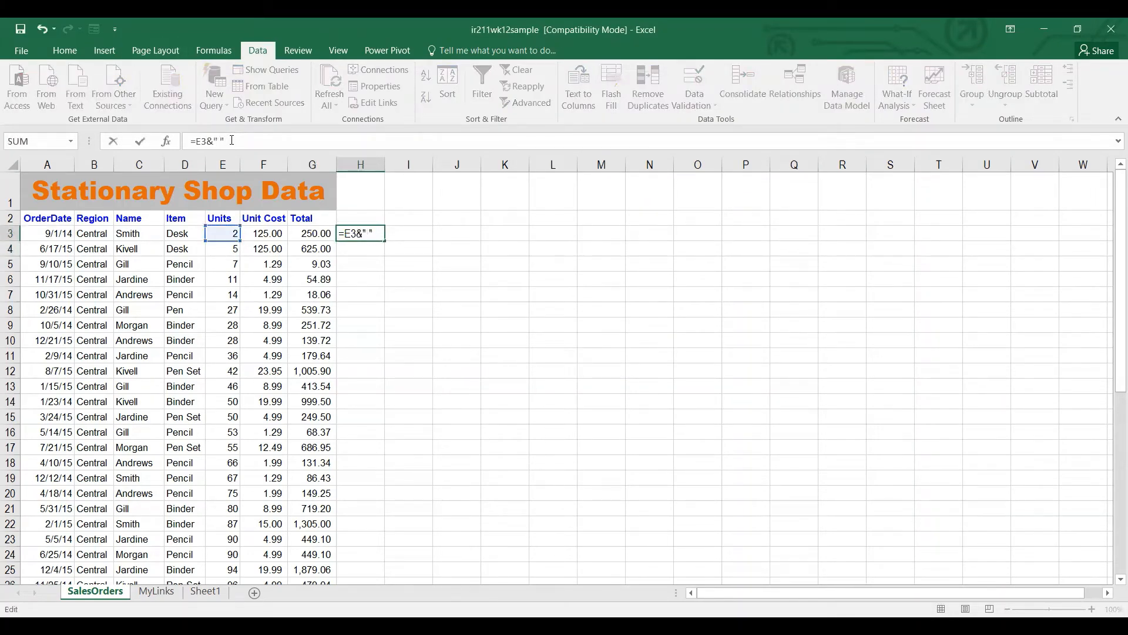
type("units")
key("Return")
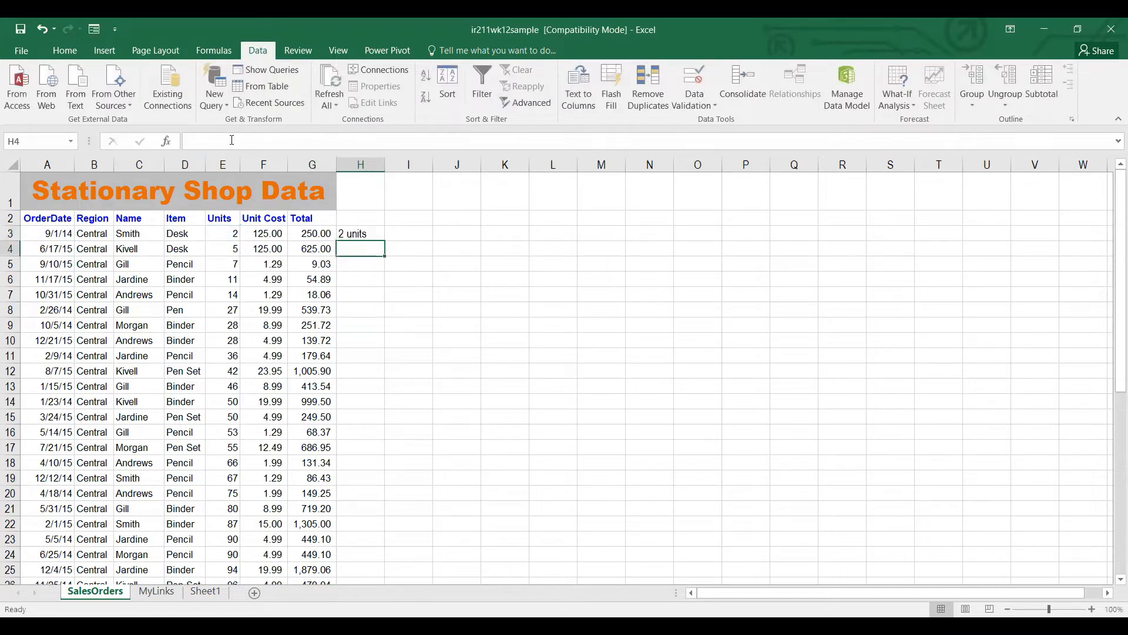
Extend the H3 formula with the text " of" and the item cell, making it =E3&" units"&" of"&D3.
left_click(360, 234)
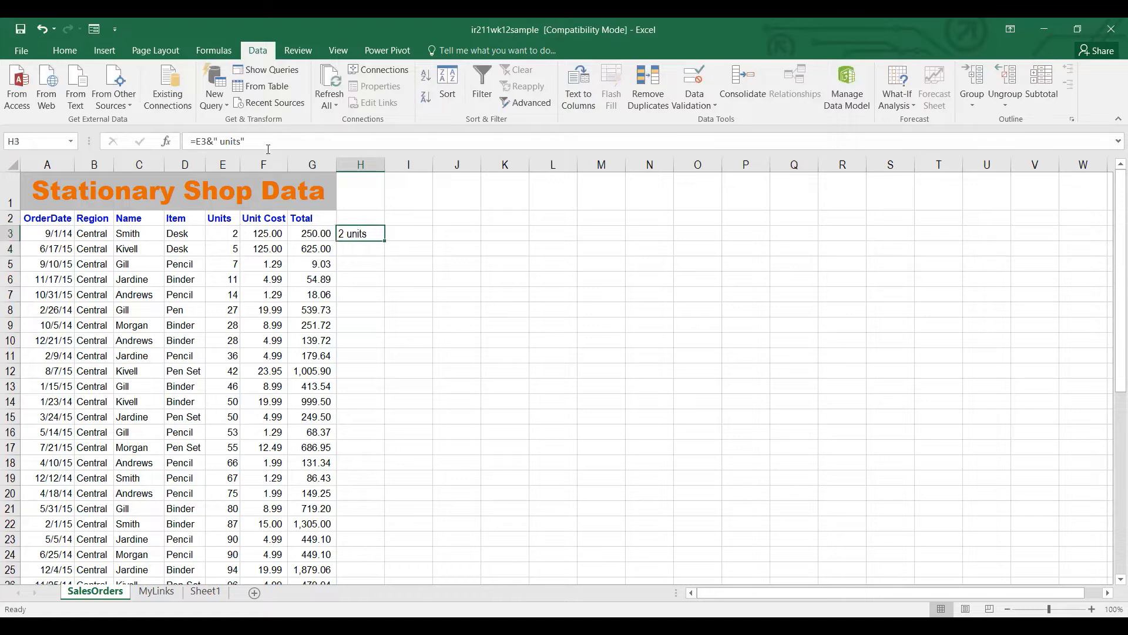
double_click(355, 229)
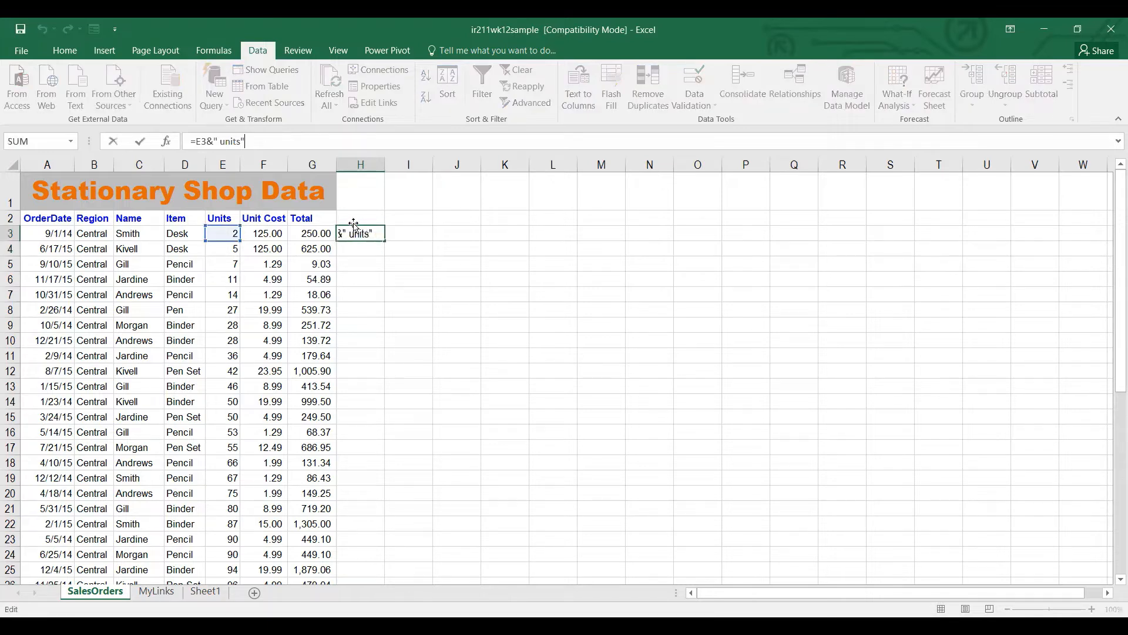
type("&\"\"o")
key("BackSpace")
type("ordered")
key("BackSpace")
key("BackSpace")
key("BackSpace")
key("BackSpace")
key("BackSpace")
key("BackSpace")
key("BackSpace")
type("of")
key("BackSpace")
type("&")
left_click(174, 235)
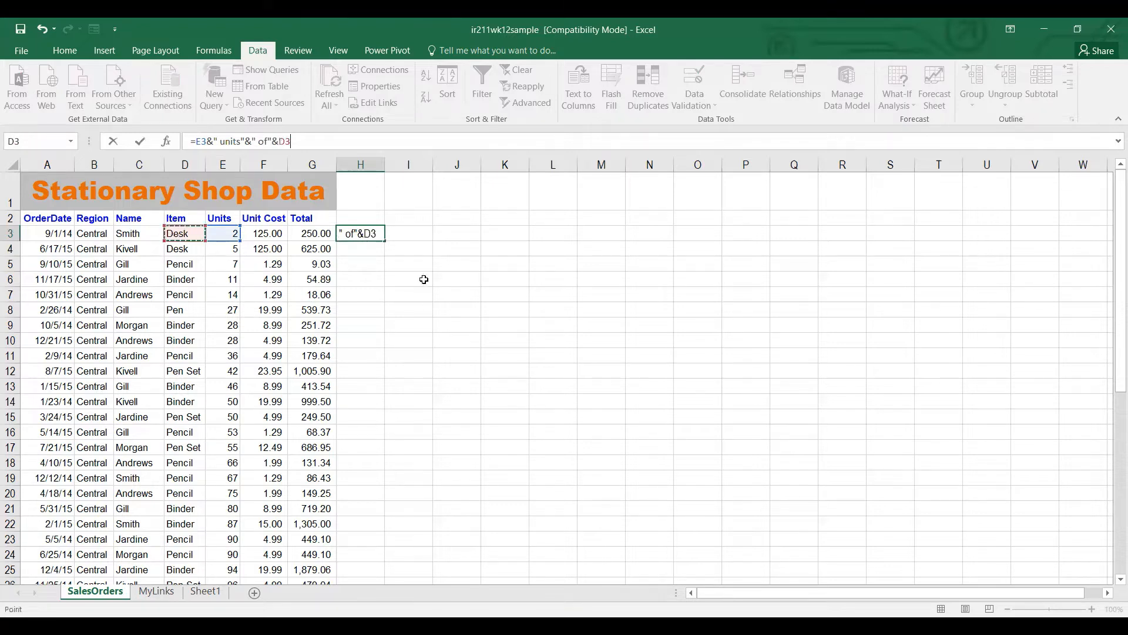
Append the text " ordered by " and the name cell C3 to the H3 formula using &.
type("&\"\"")
key("Left")
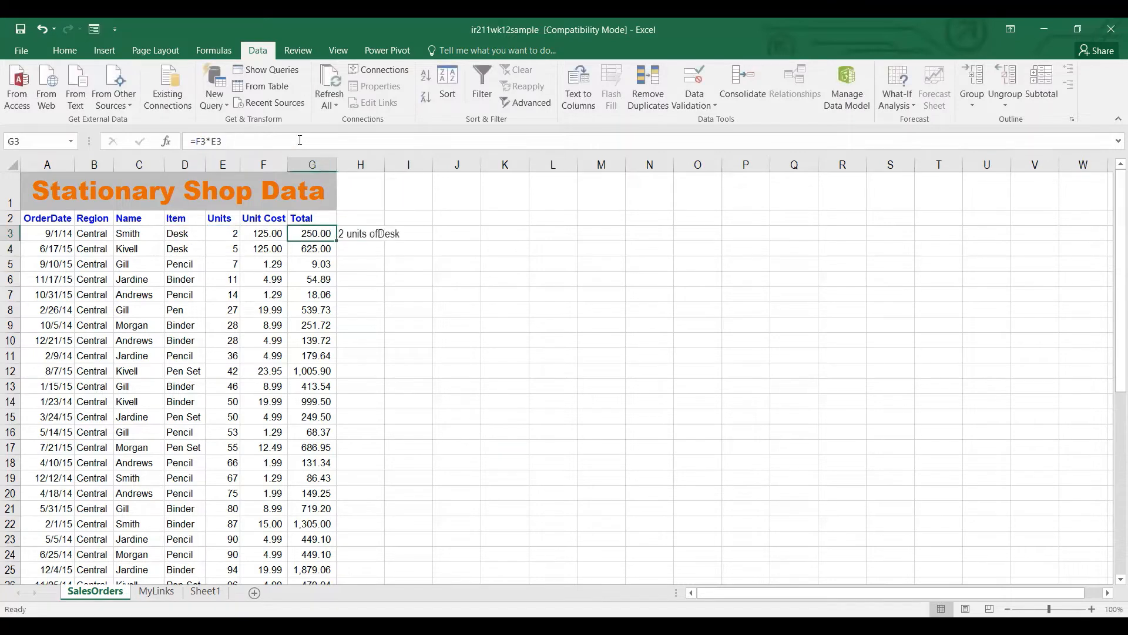
key("Right")
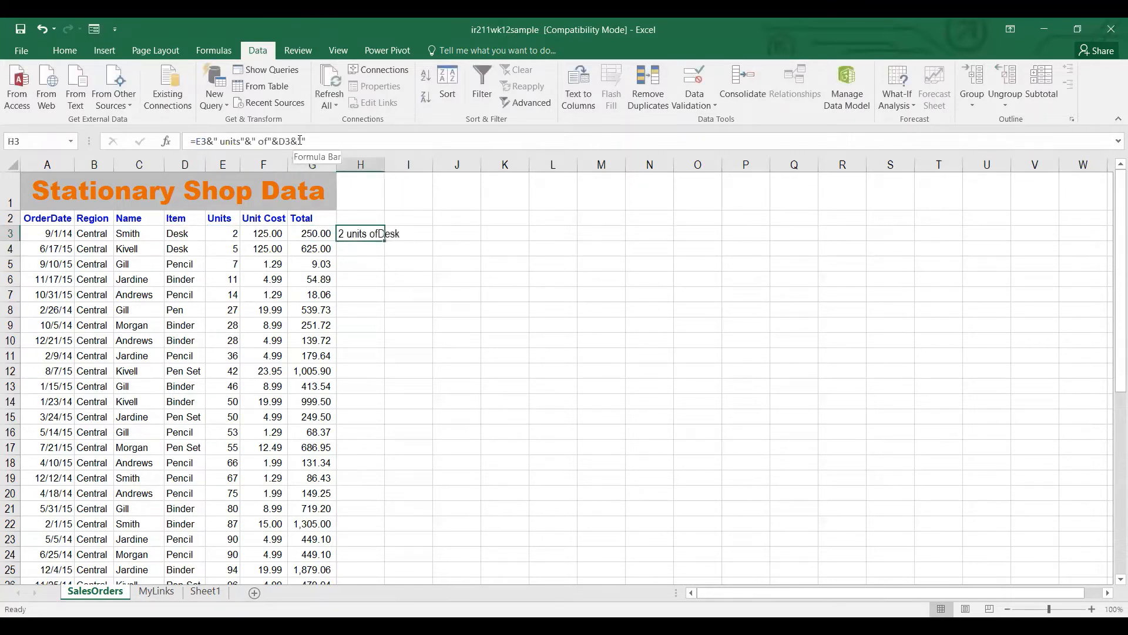
left_click(301, 141)
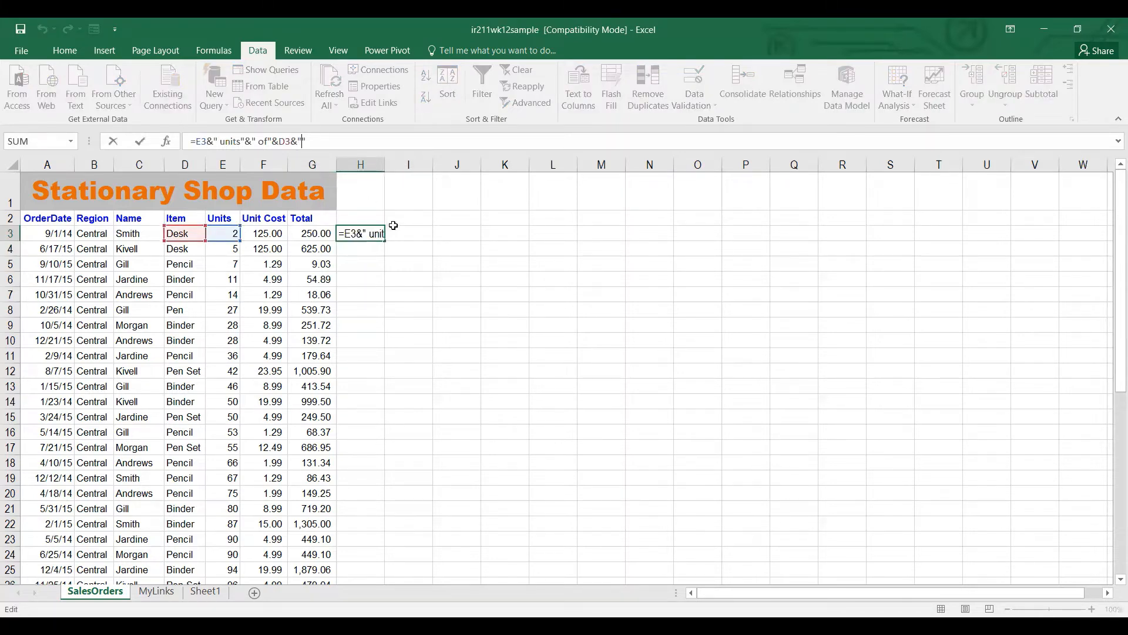
type("ordered by")
type("&")
left_click(136, 236)
key("Return")
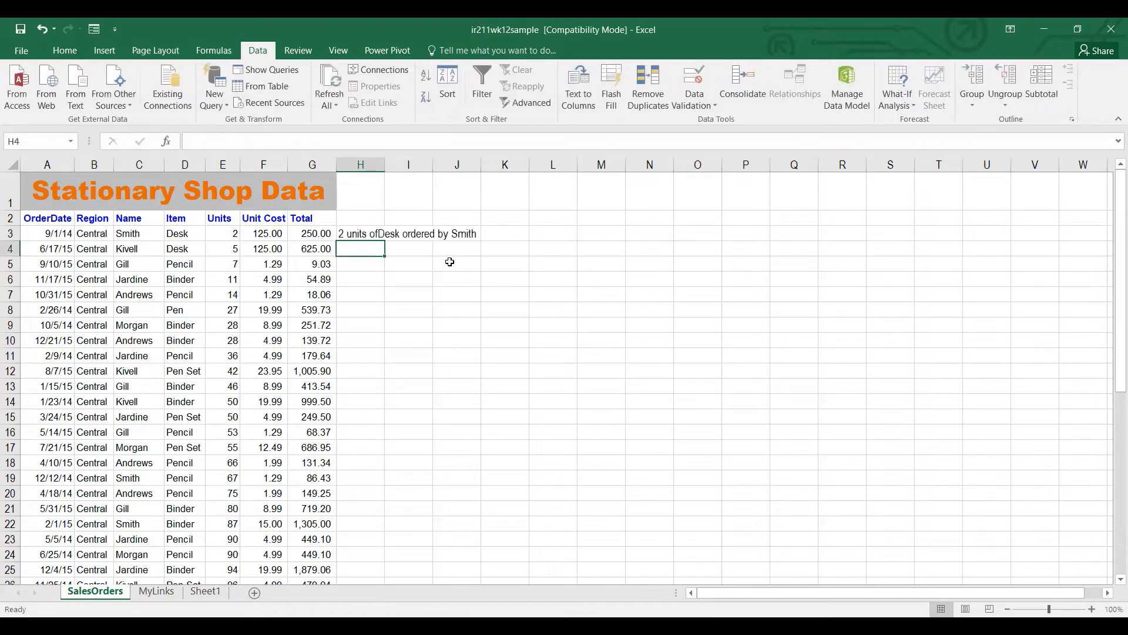
Insert a space after the word of in the H3 formula so it reads " of "&D3.
left_click(438, 233)
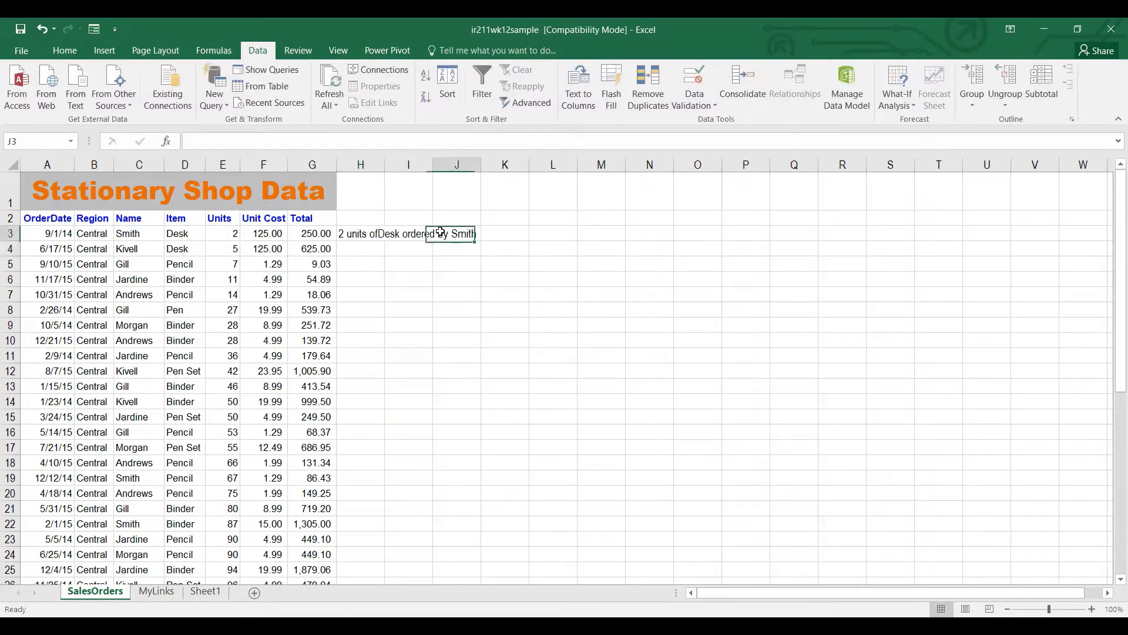
left_click(368, 234)
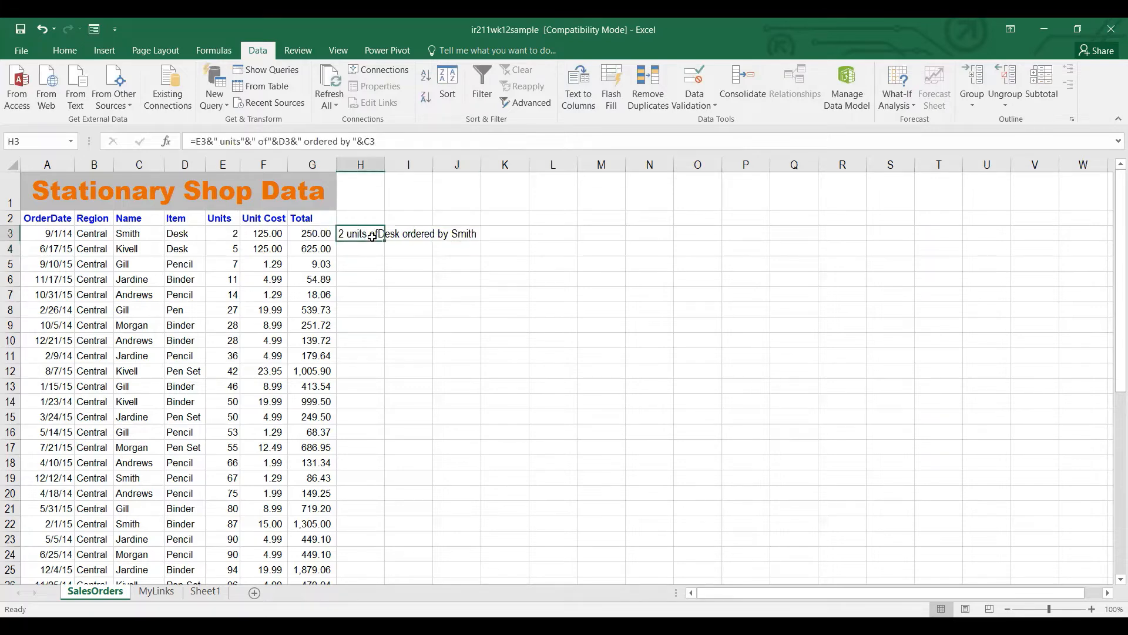
left_click(267, 141)
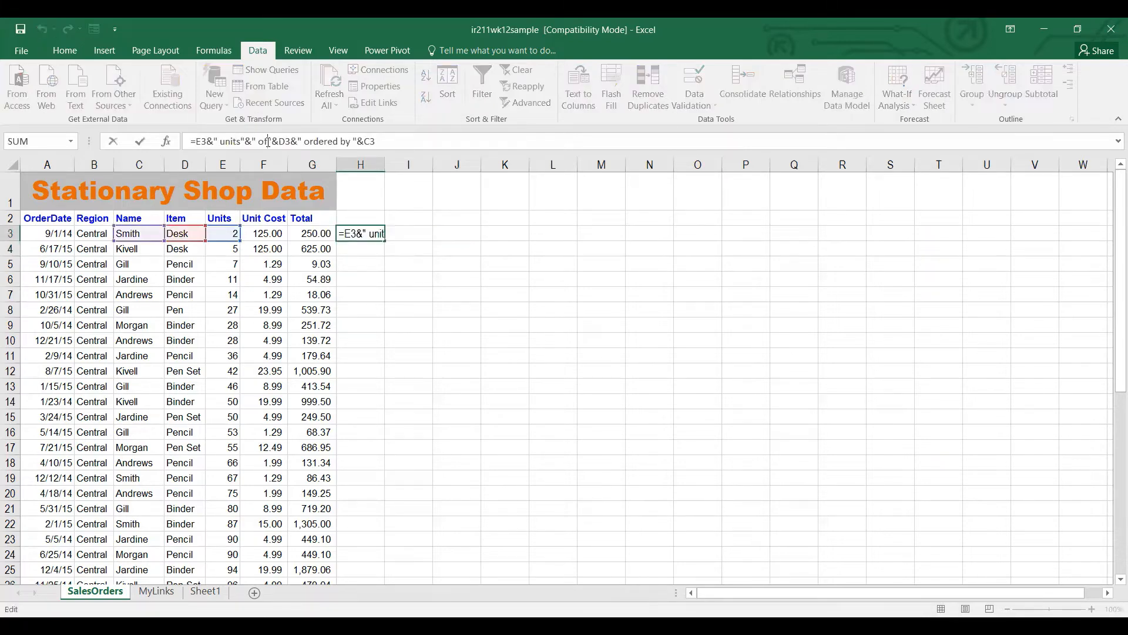
key("Return")
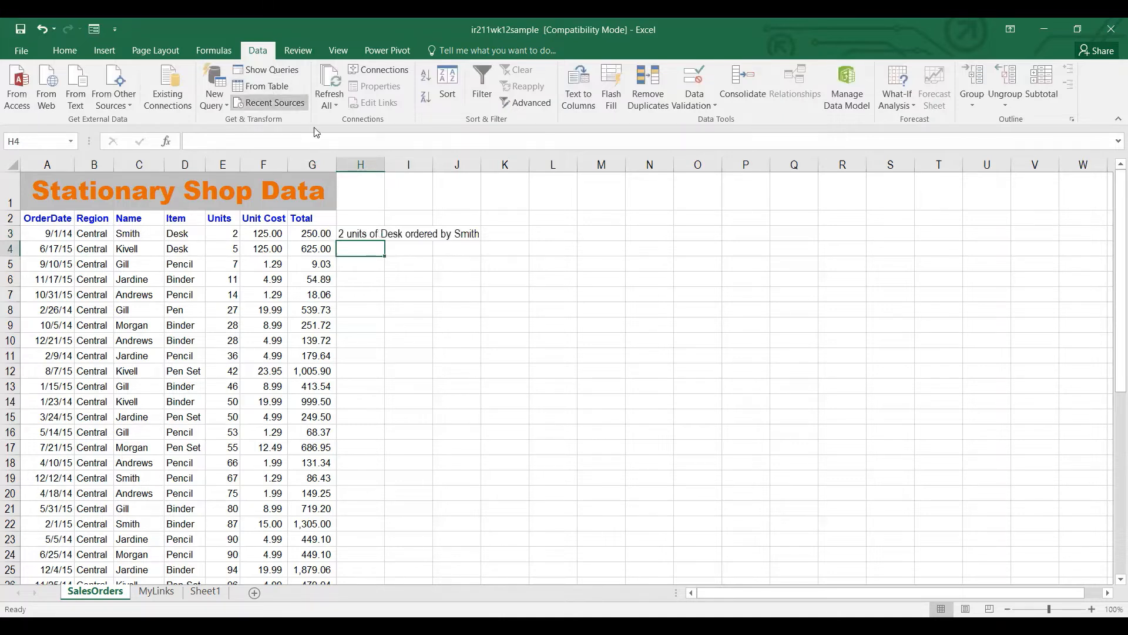
Fill the H3 formula down column H for all orders in the list.
left_click(378, 236)
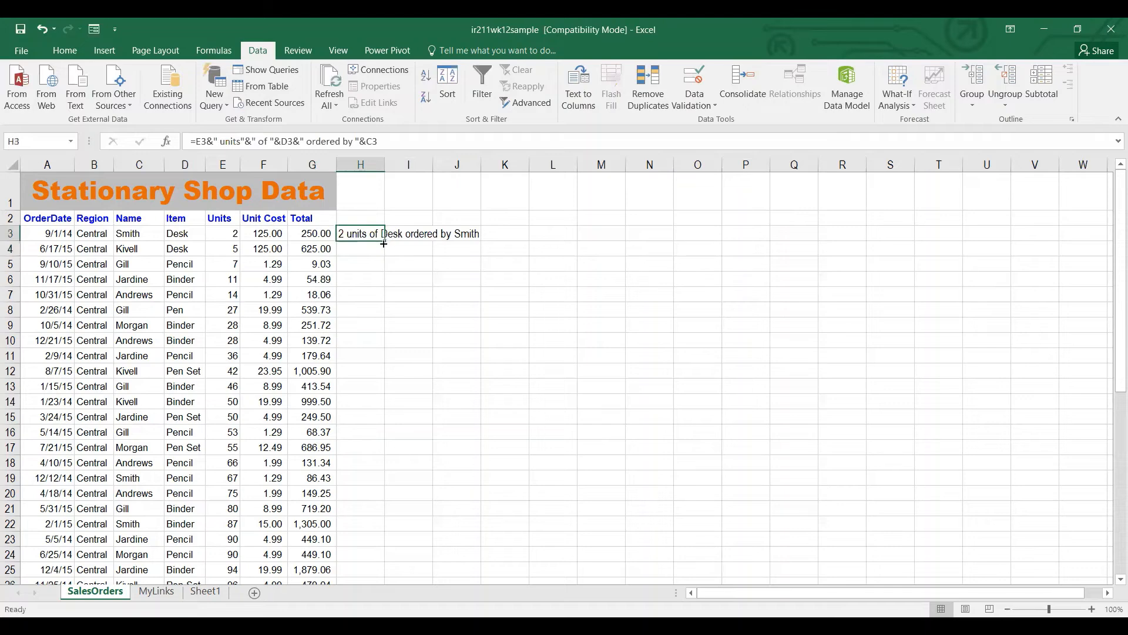
double_click(385, 241)
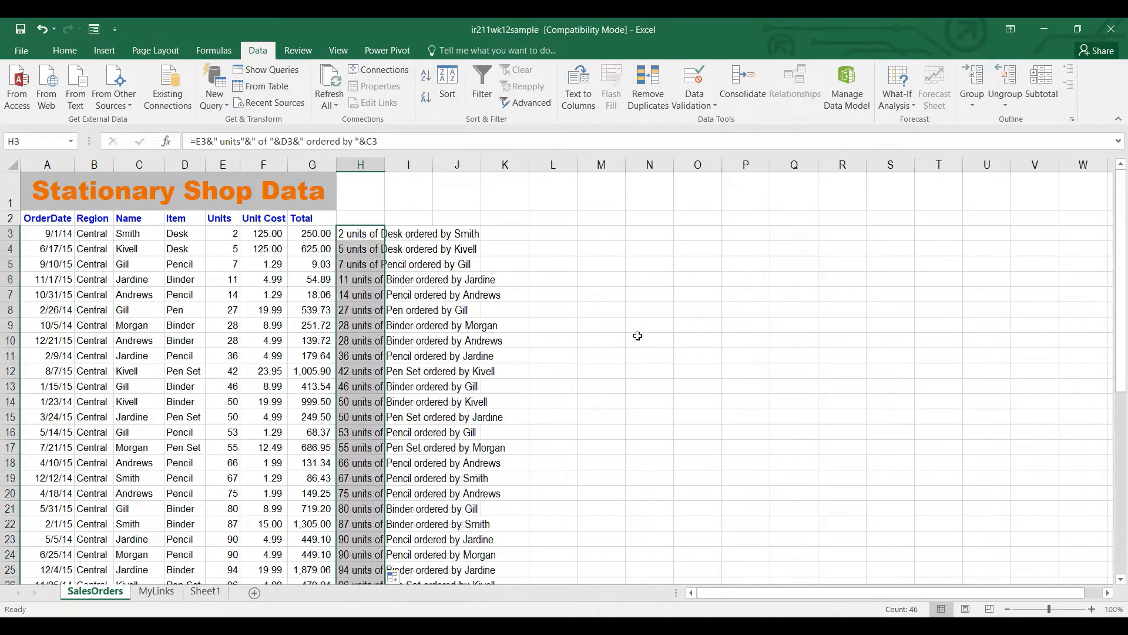
left_click(638, 336)
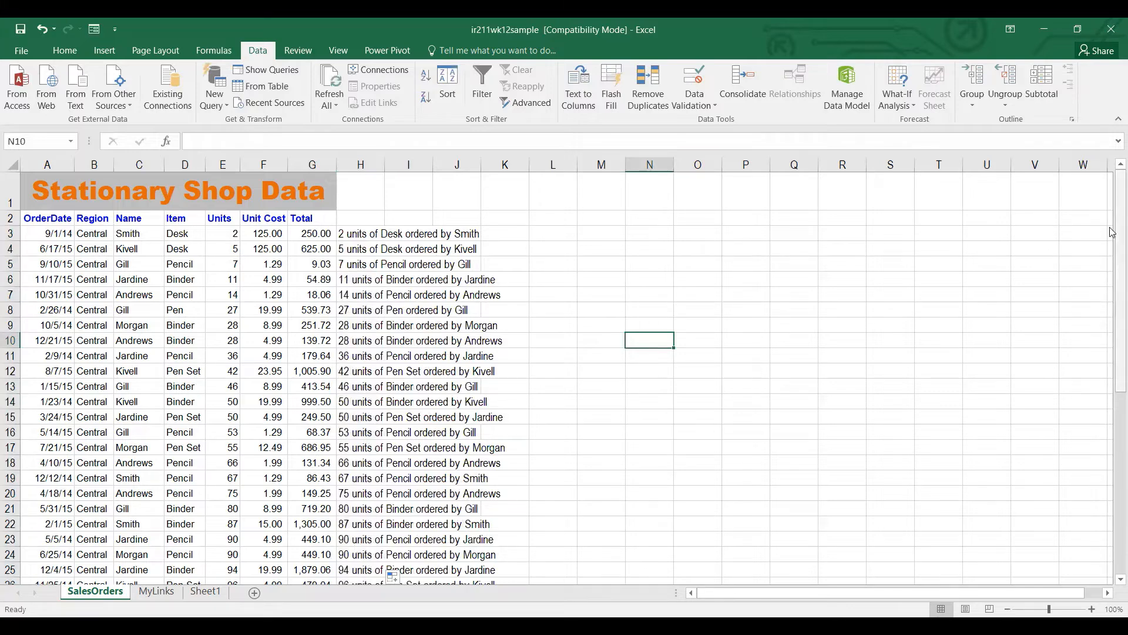
left_click_drag(1113, 232, 1113, 144)
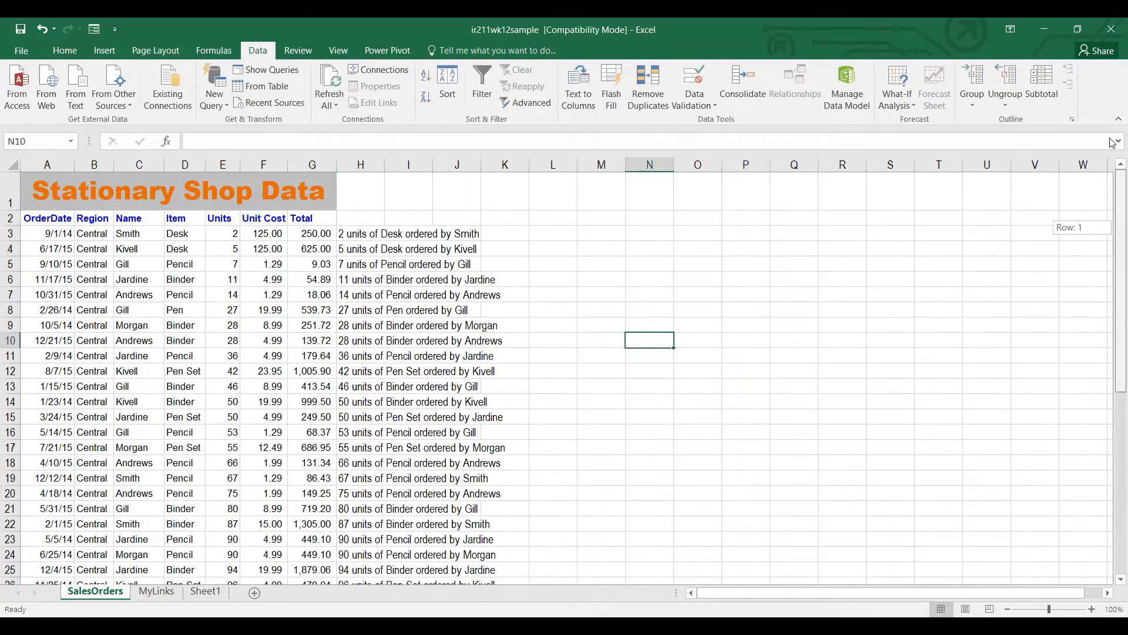
left_click(368, 231)
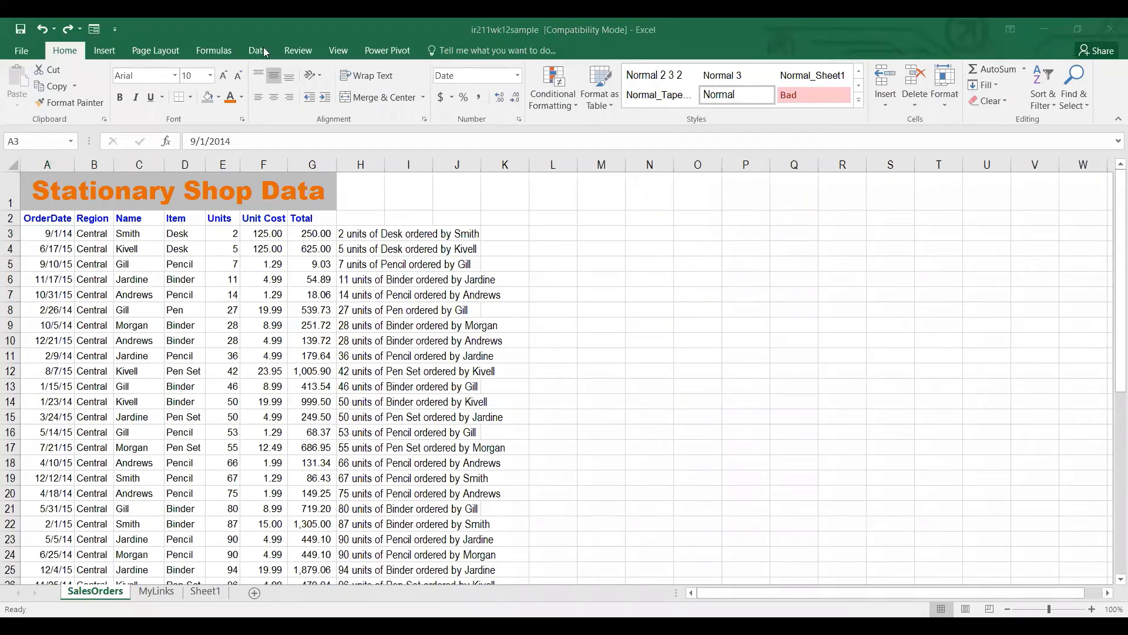
Format the first order date in A3 with the long date type March 14, 2012.
left_click(50, 235)
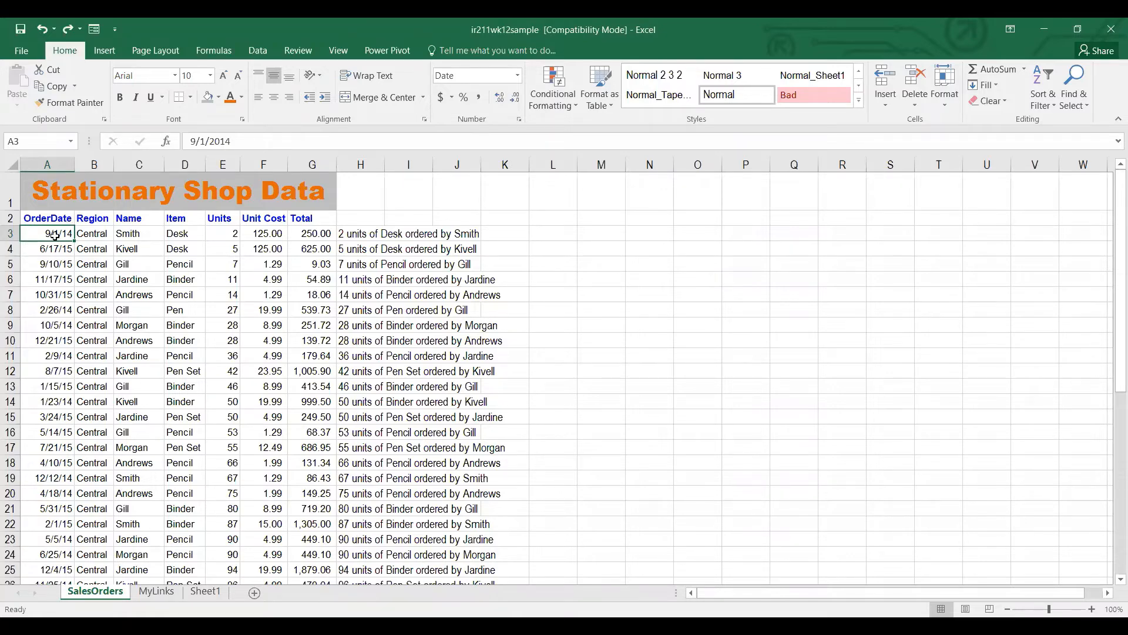
key("ctrl+1")
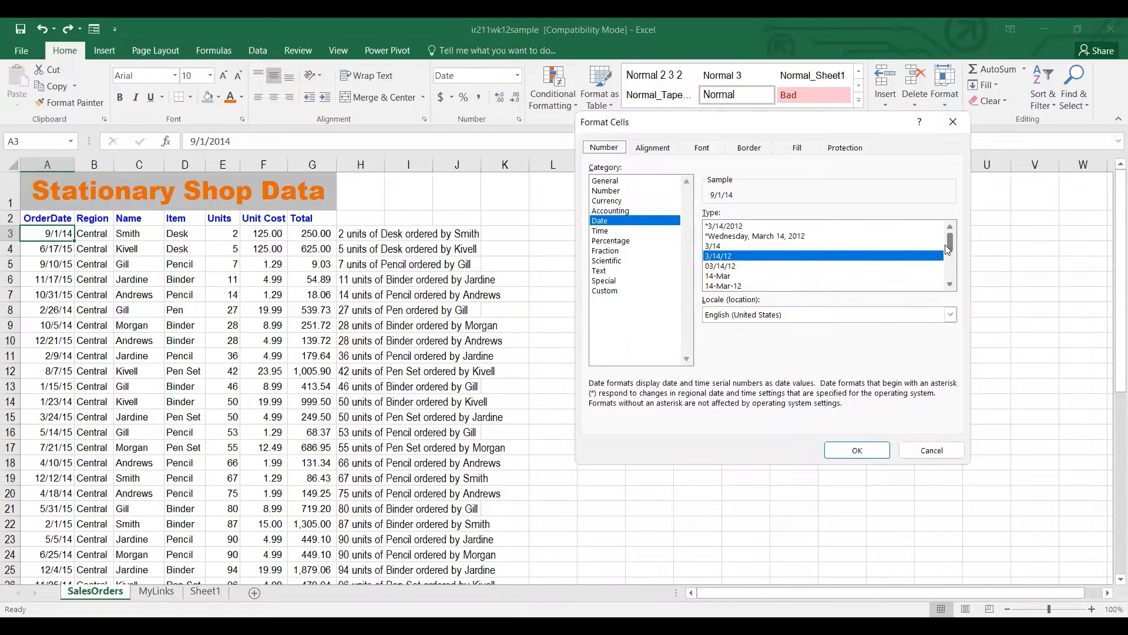
left_click_drag(948, 249, 952, 271)
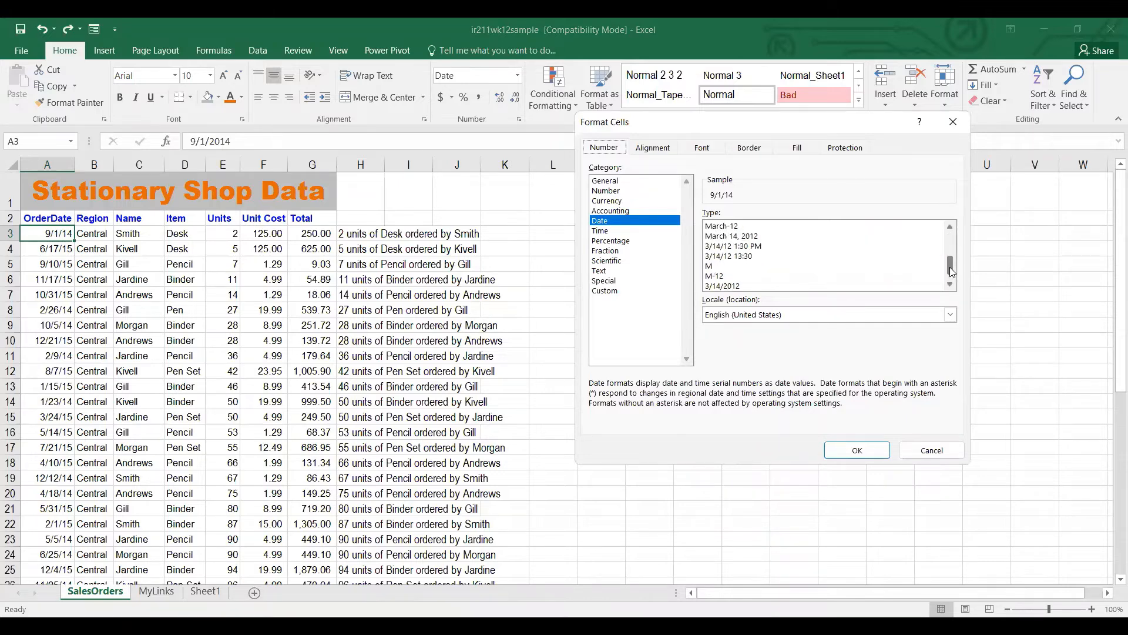
left_click(736, 236)
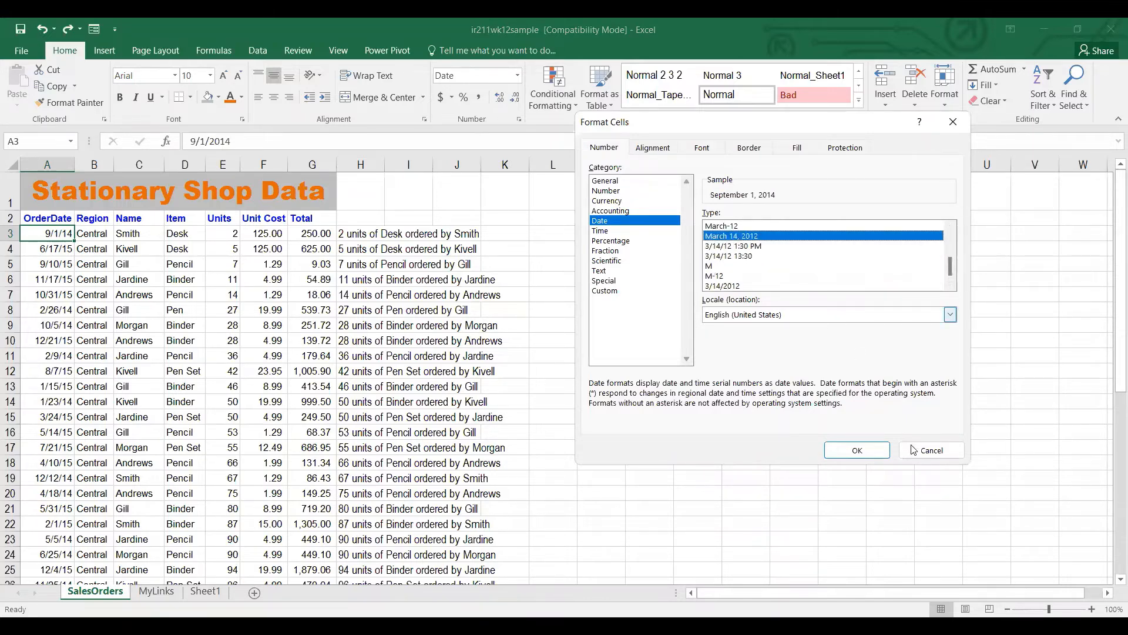
left_click(868, 451)
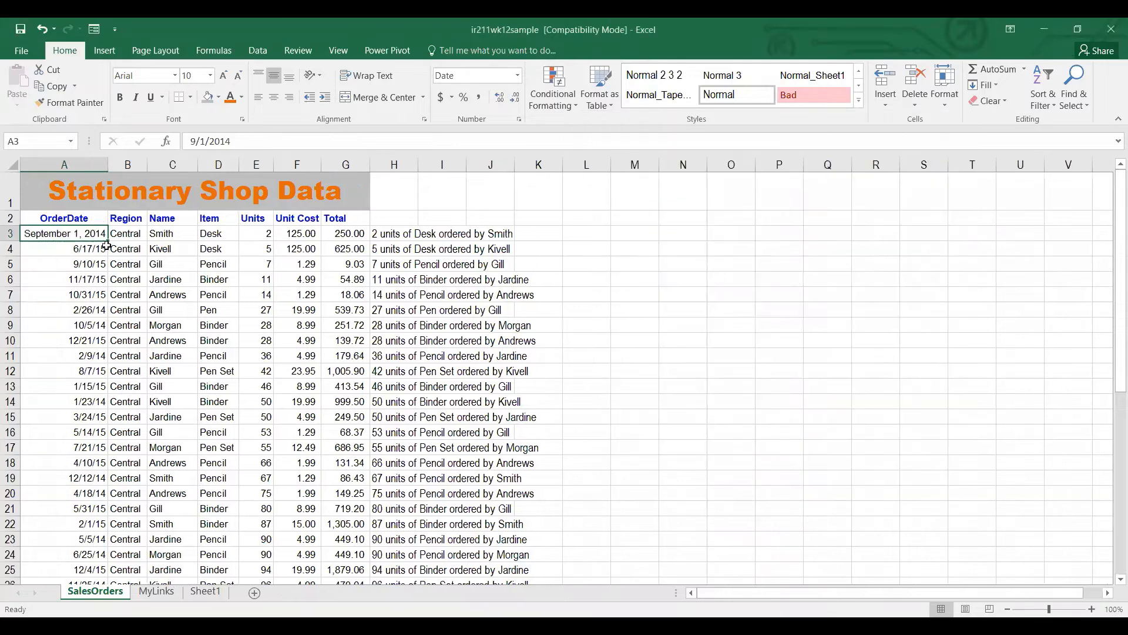
Fill the A3 date down the whole OrderDate column and autofit the width of column A.
double_click(108, 241)
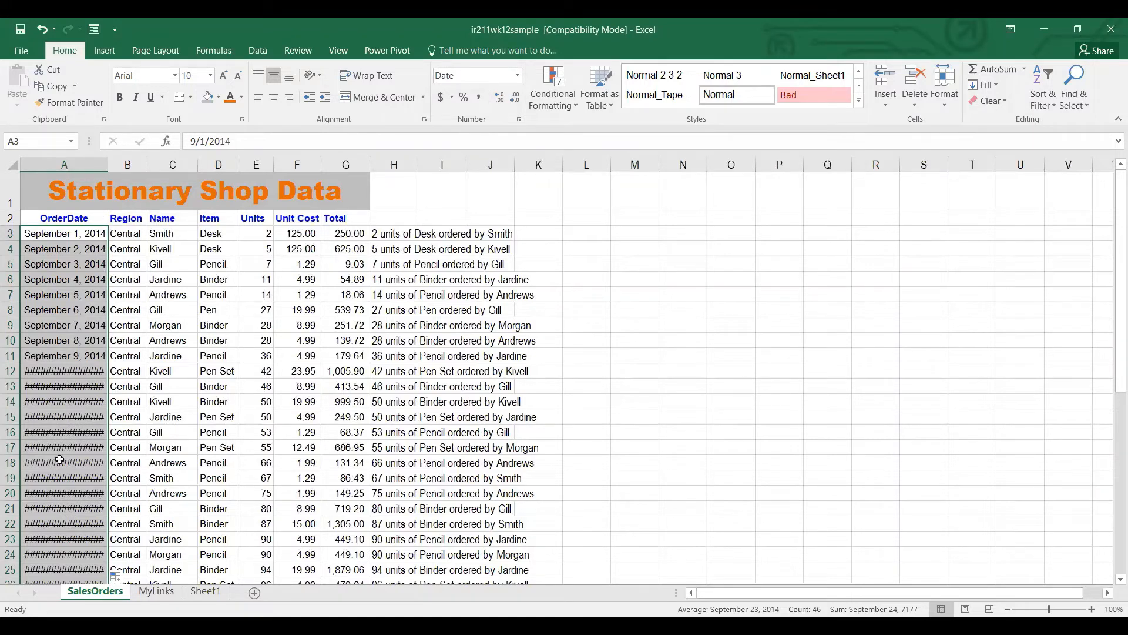
double_click(107, 164)
left_click(753, 382)
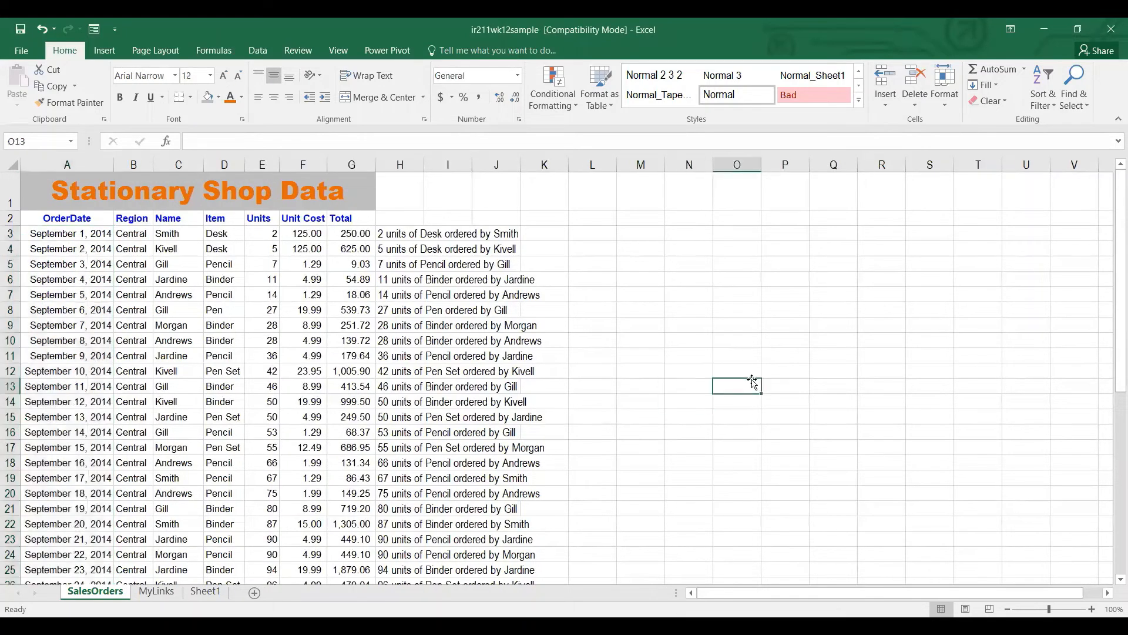
key("Page_Down")
key("Page_Down")
key("Page_Up")
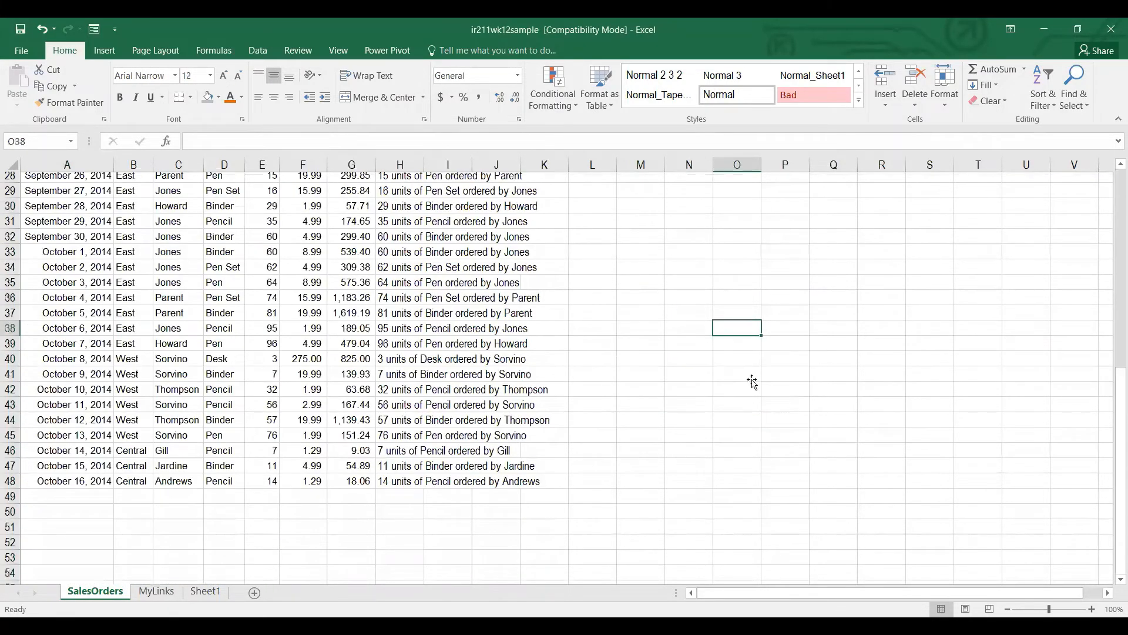
key("Page_Up")
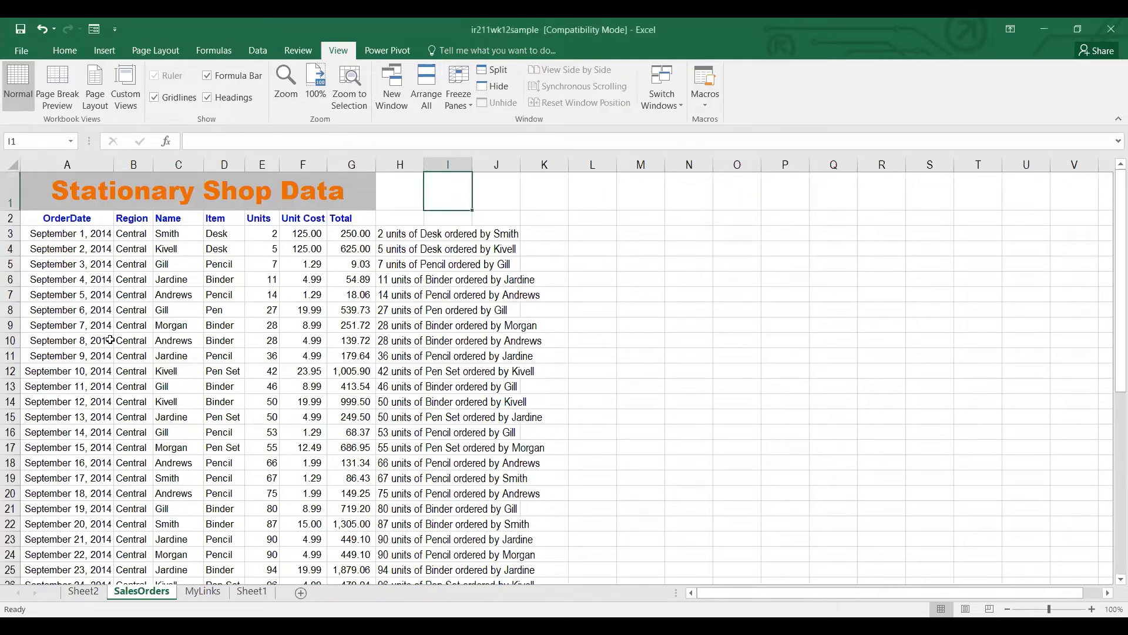
Open the print preview of the SalesOrders sheet, page through to the last page, and return to the first.
key("ctrl+p")
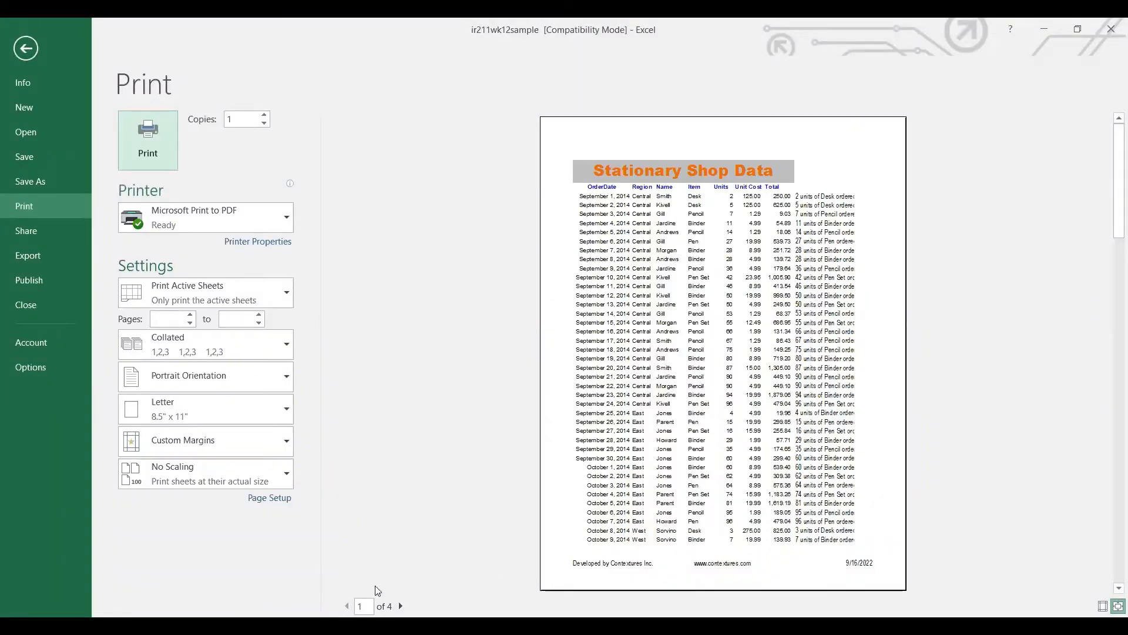
left_click(401, 606)
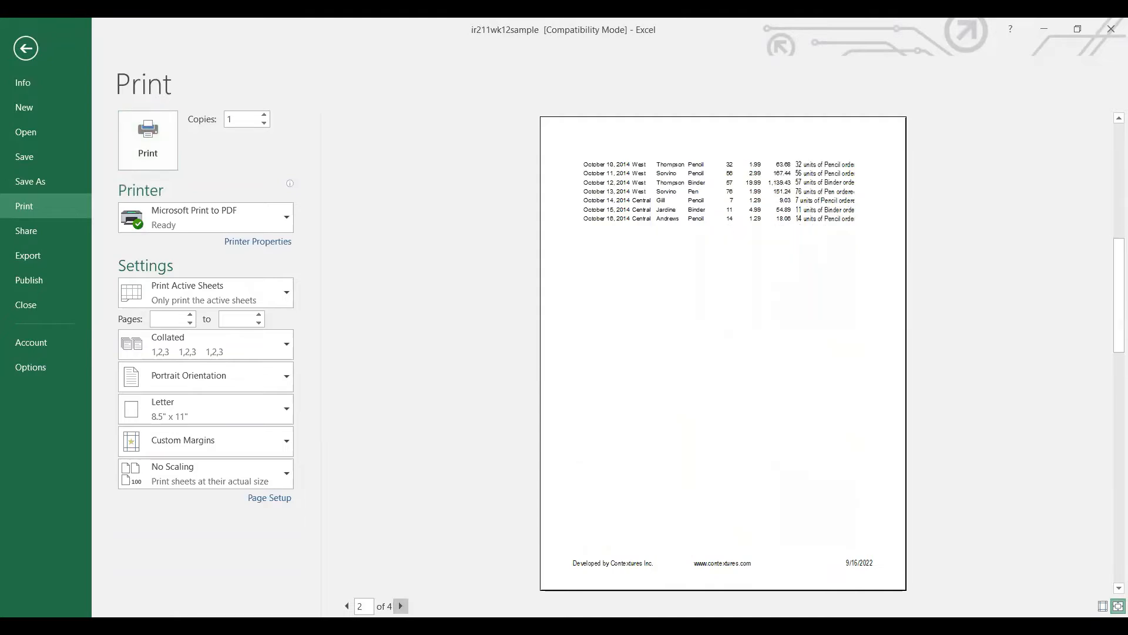
left_click(401, 606)
left_click(401, 606)
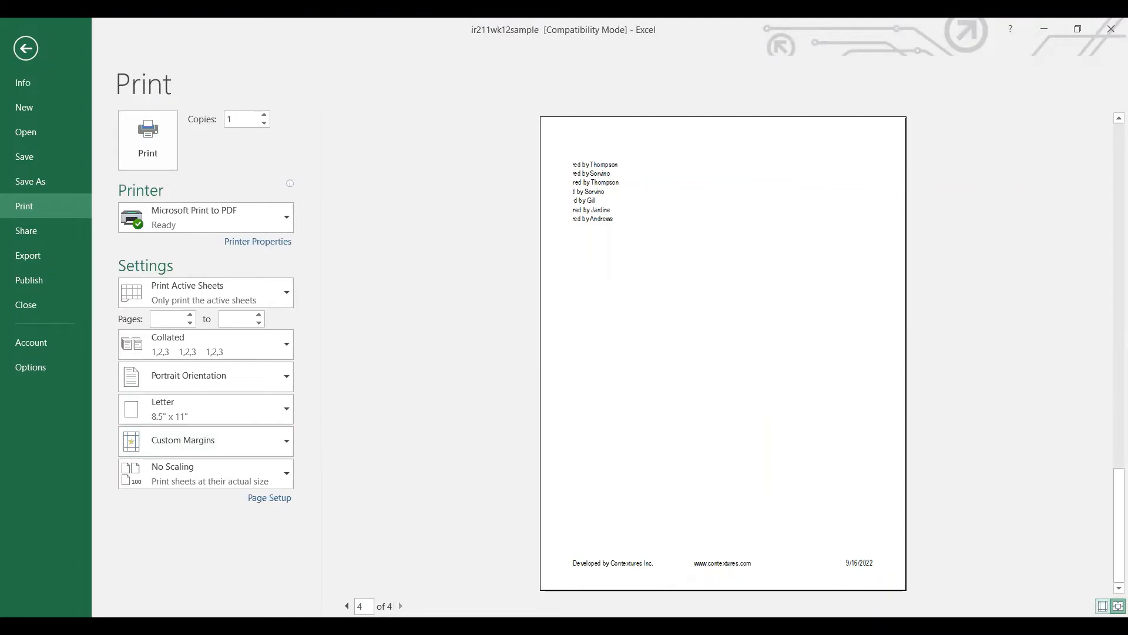
left_click(347, 606)
left_click(346, 606)
left_click(346, 606)
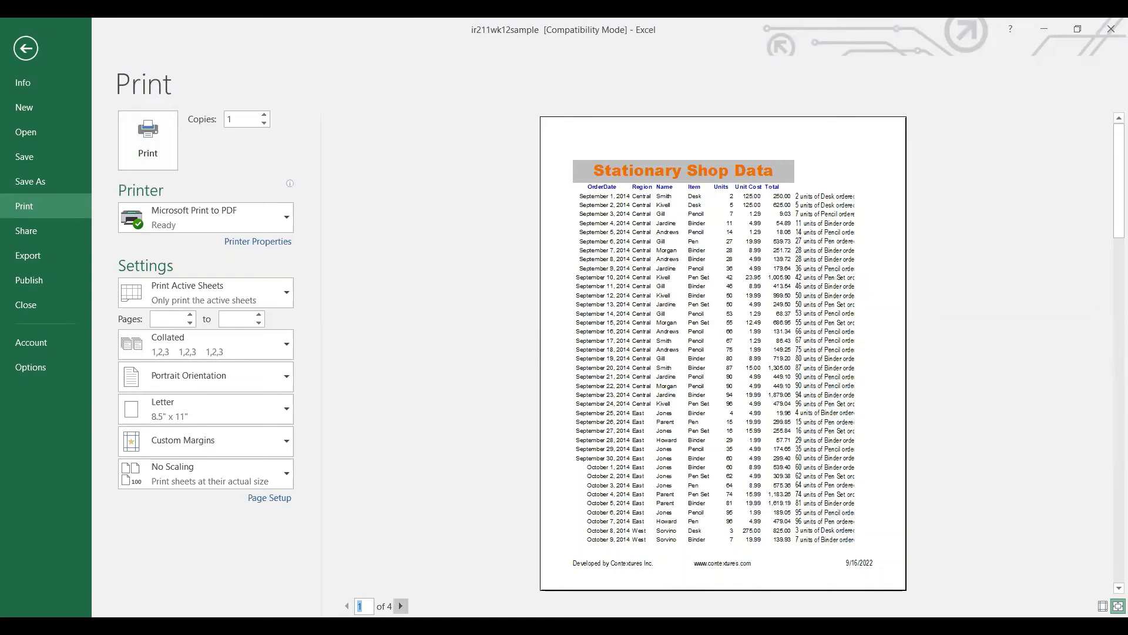
View the second page in the print preview, return to the first page and leave the preview.
left_click(401, 606)
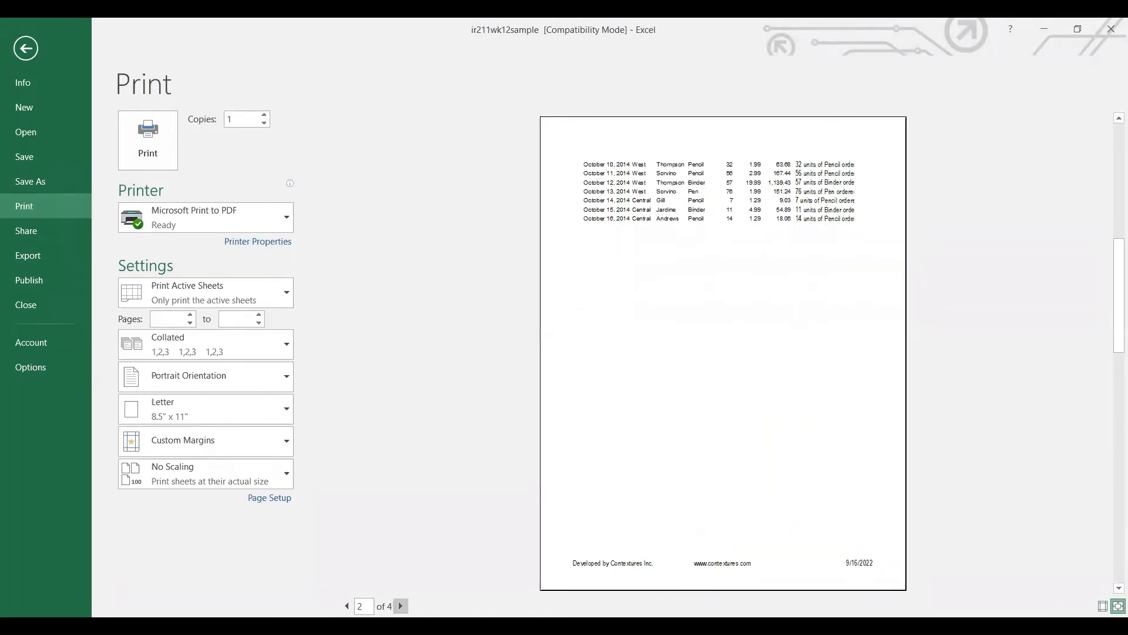
left_click(346, 606)
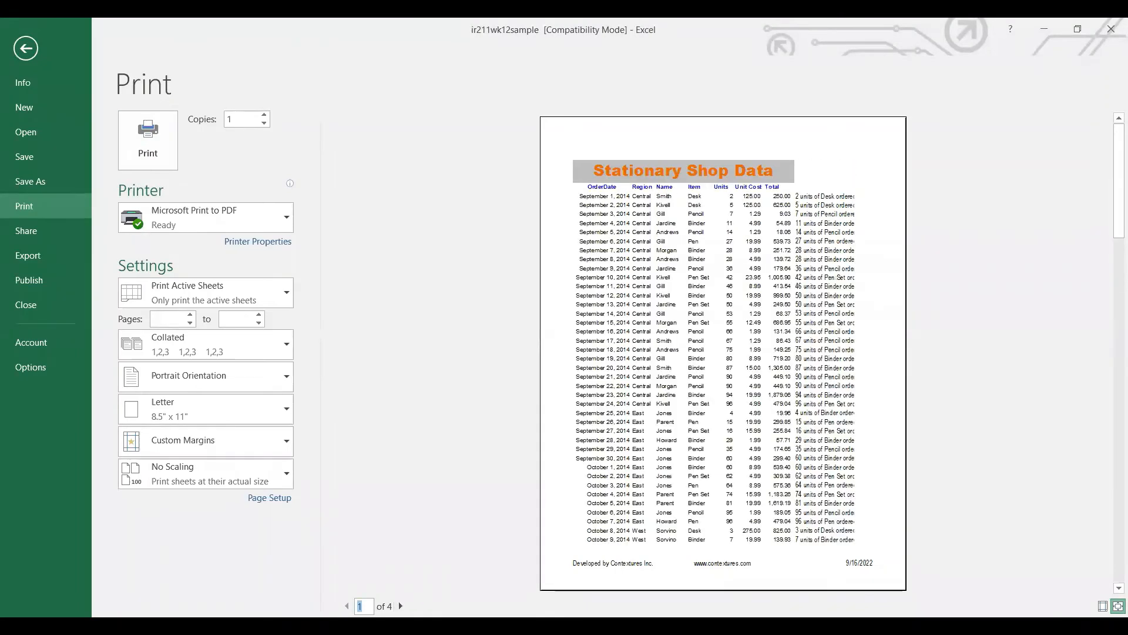
left_click(26, 48)
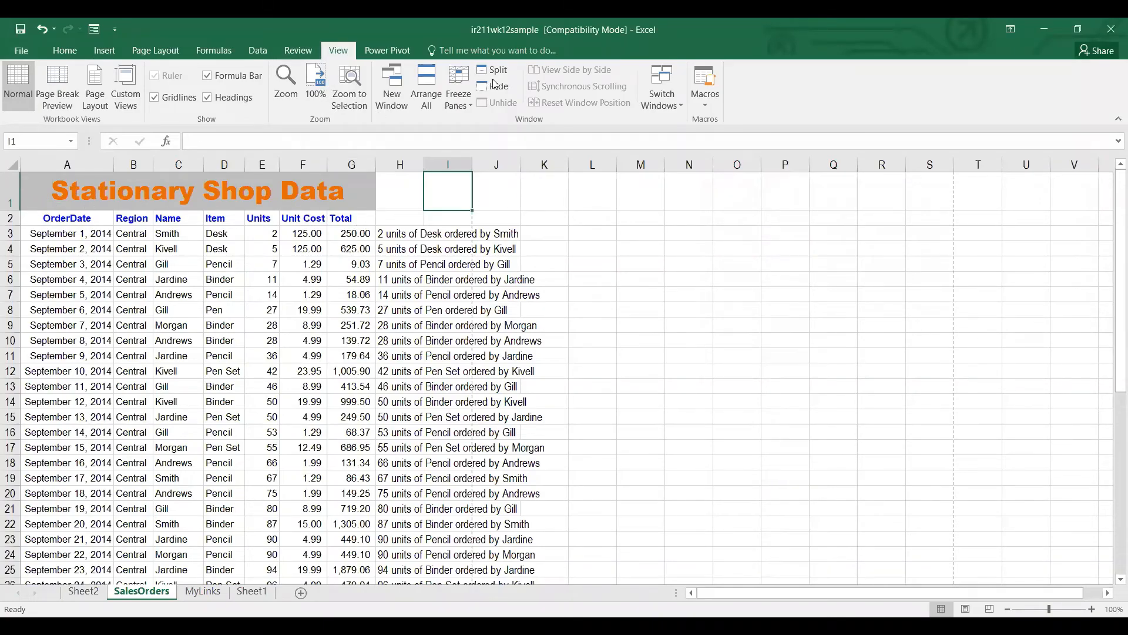
Freeze the panes at cell I1.
left_click(462, 106)
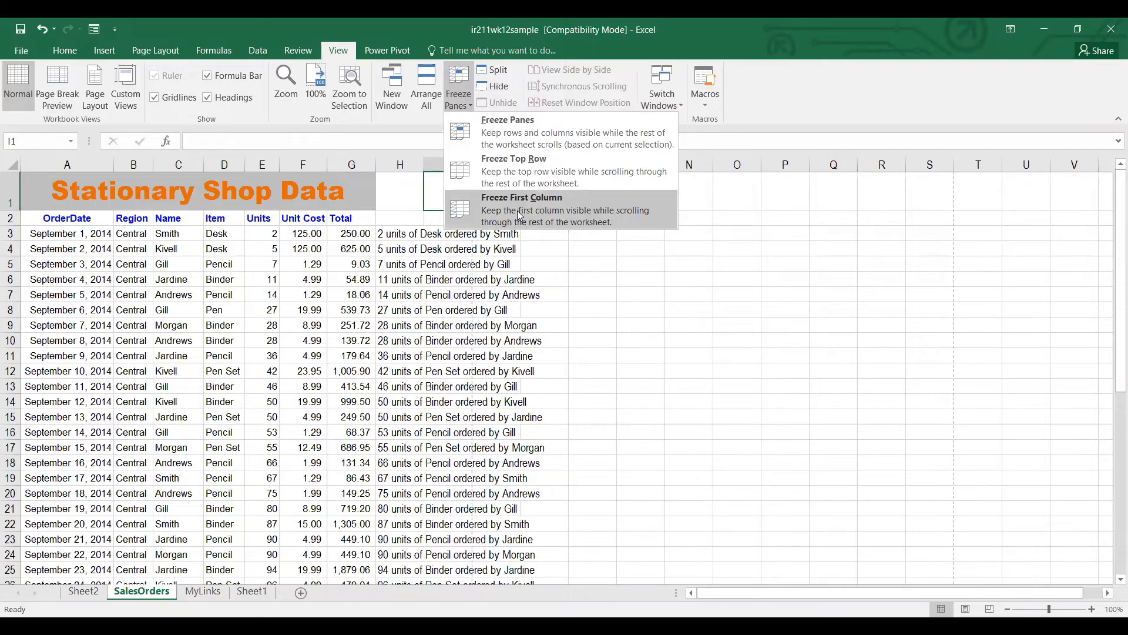
left_click(521, 152)
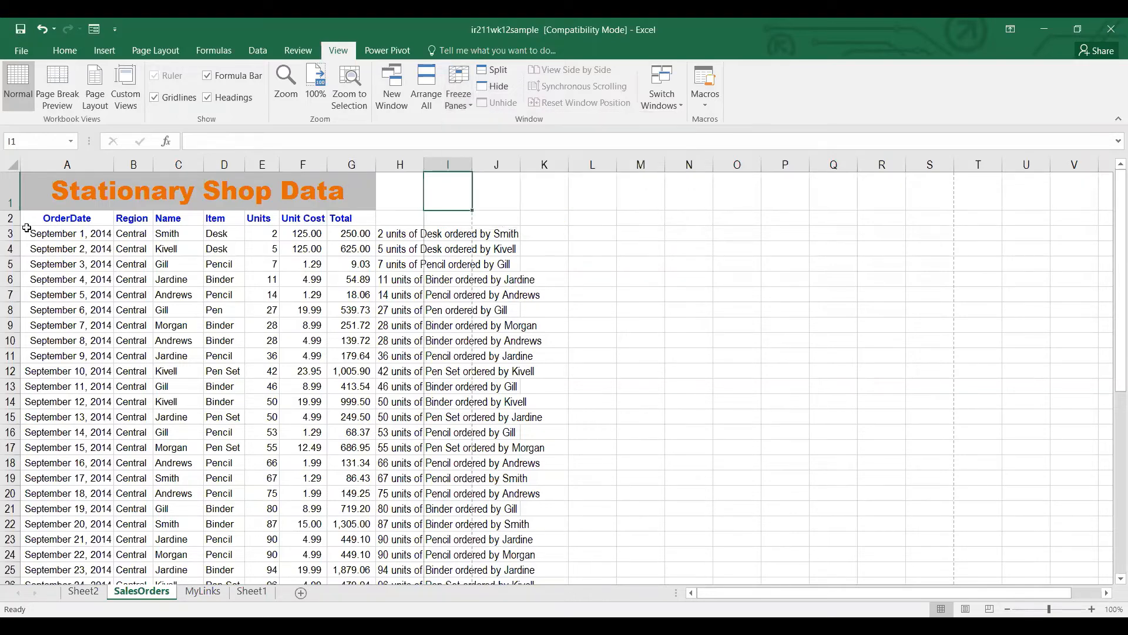
With the header cells A2:G2 selected, unfreeze the panes and freeze them again above row 2, checking by scrolling the list.
left_click(37, 224)
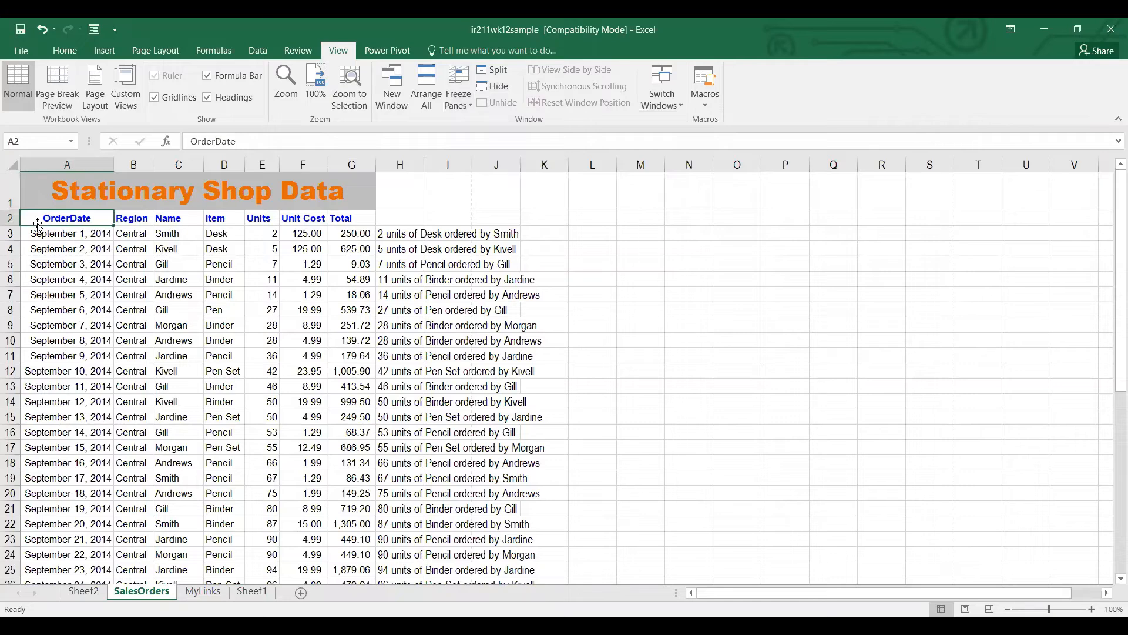
left_click_drag(37, 224, 359, 219)
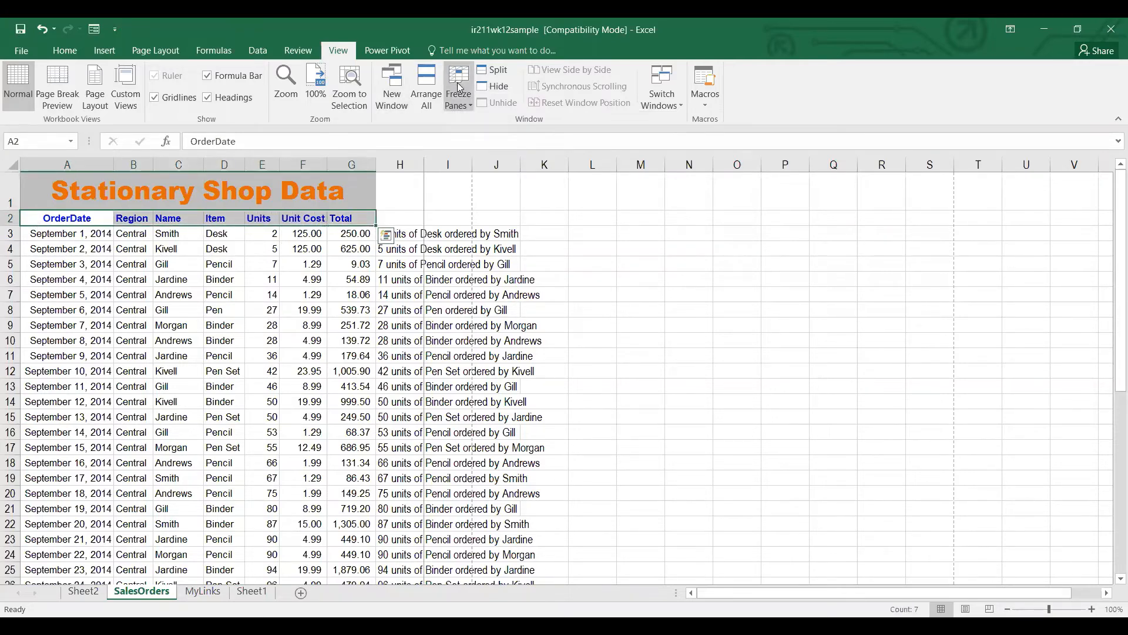
left_click(460, 87)
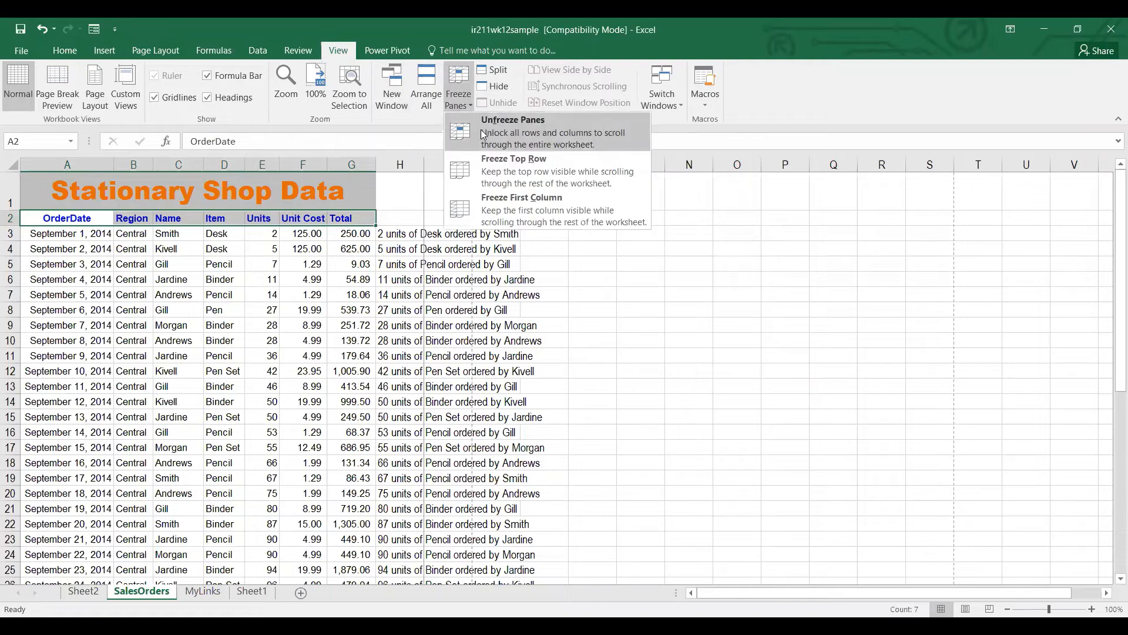
left_click(483, 134)
left_click(464, 82)
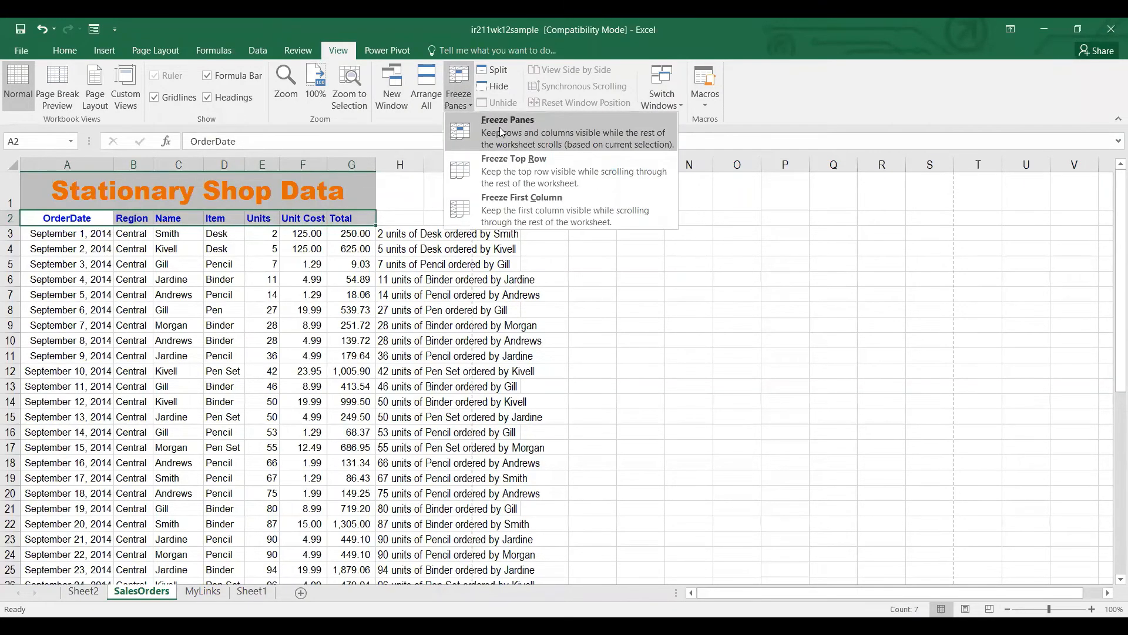
left_click(502, 131)
key("Page_Down")
key("Page_Down")
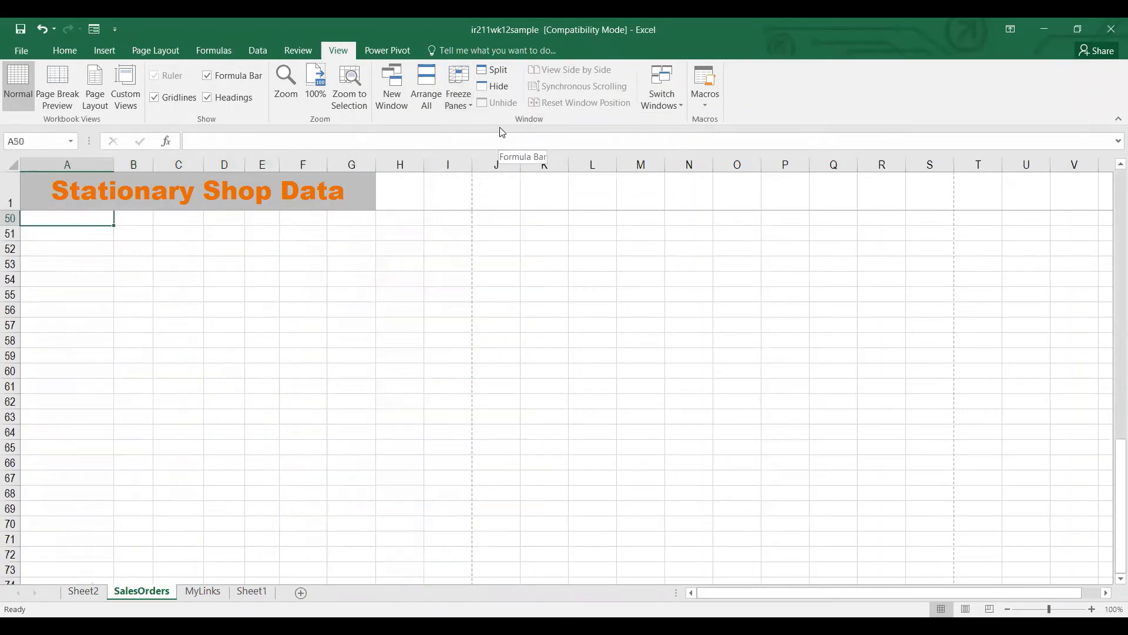
key("Page_Up")
key("Page_Up")
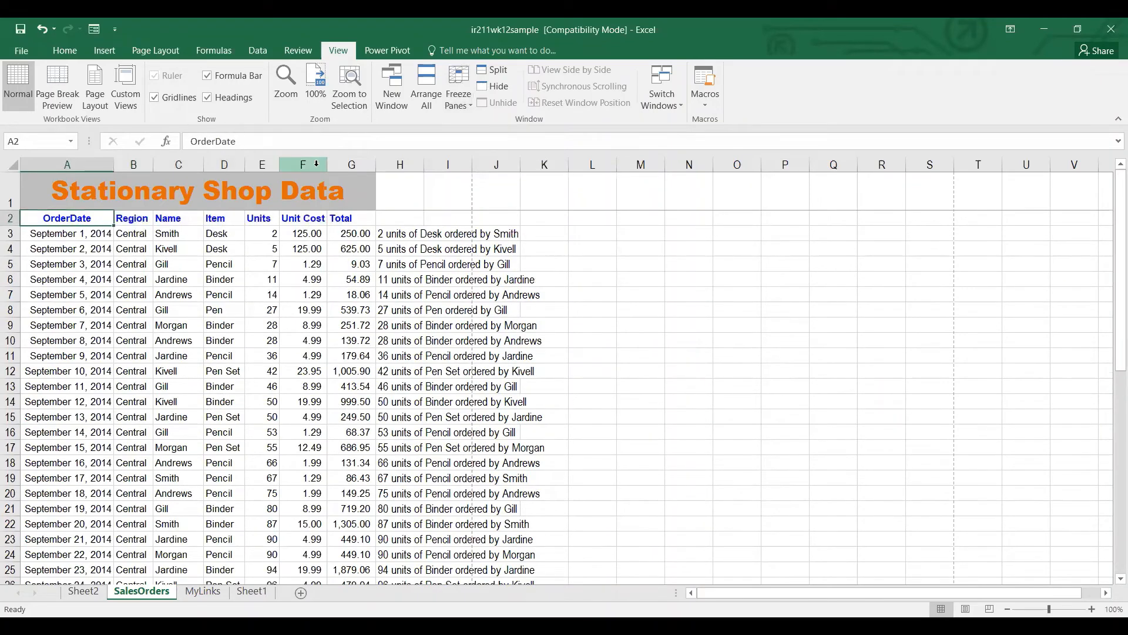
Select the header cells A2:G2 again and apply Freeze Top Row.
key("shift+Right")
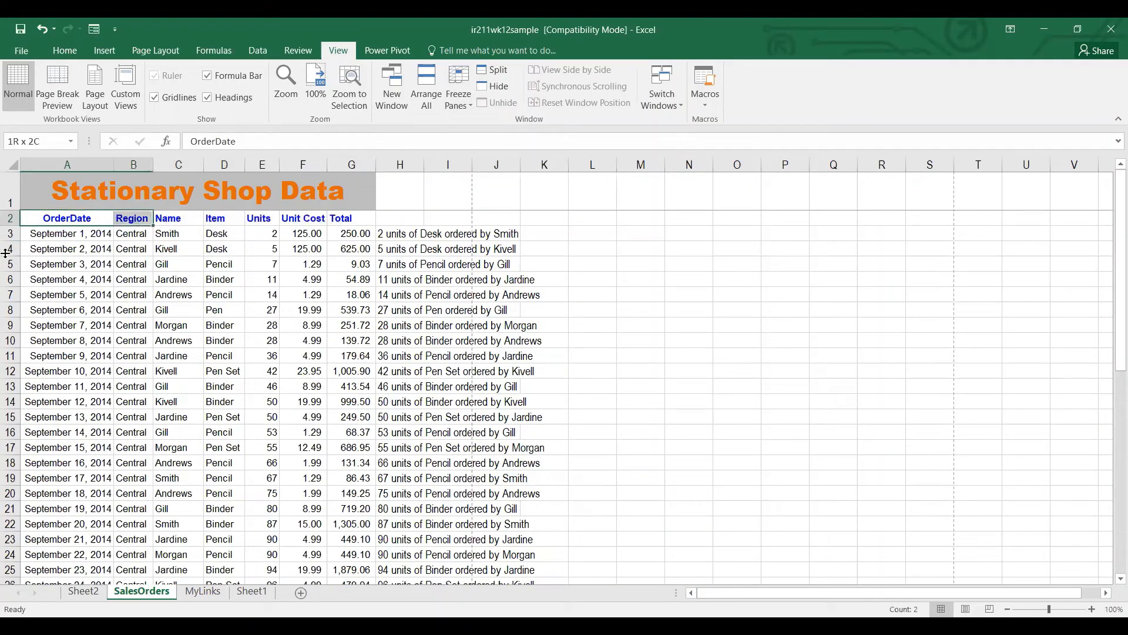
key("ctrl+shift+Right")
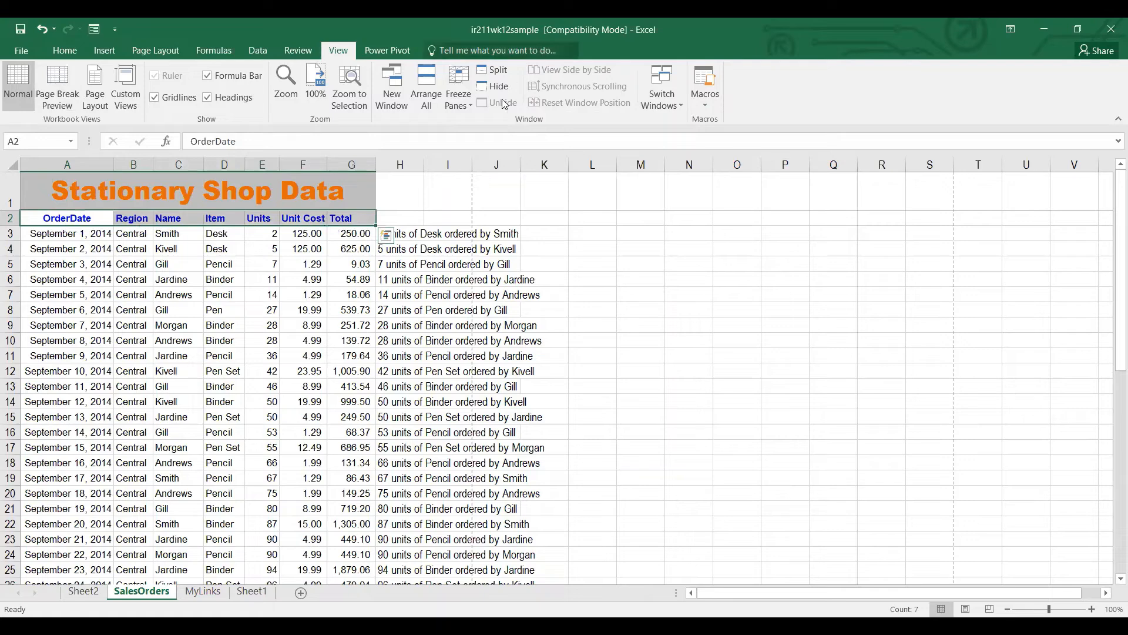
left_click(461, 107)
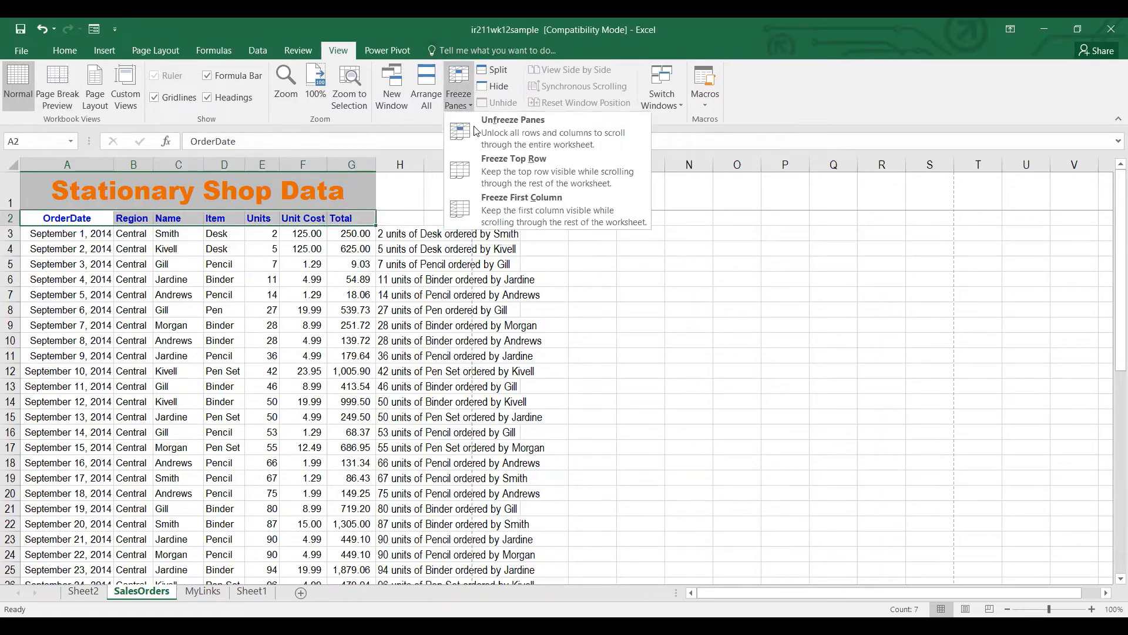
left_click(527, 165)
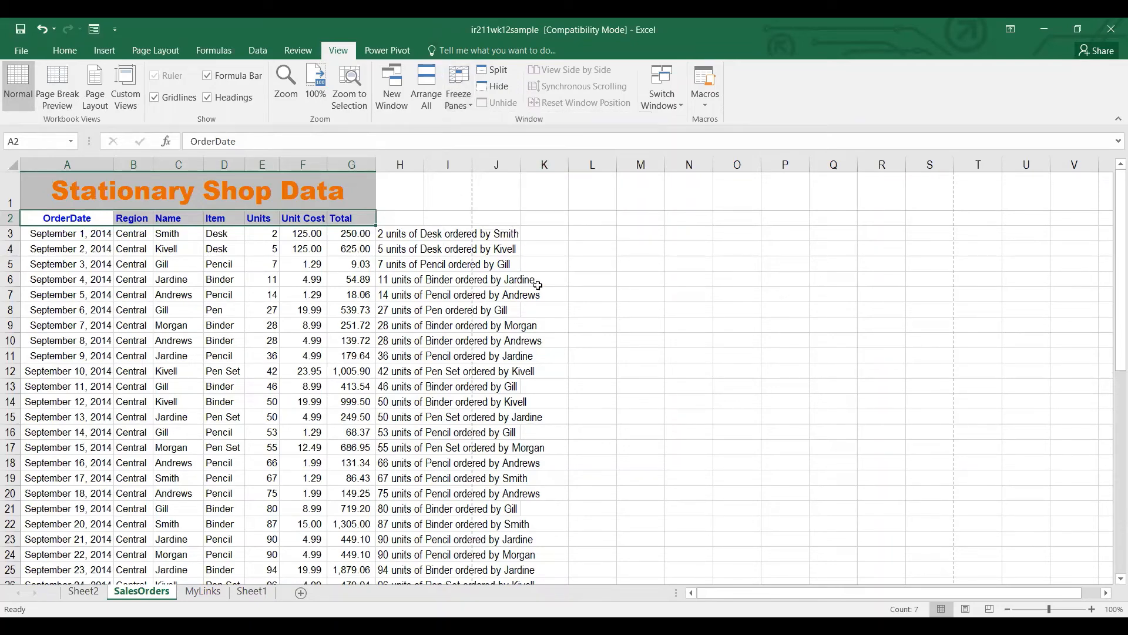
Move across the header cells and down the order rows to check how the frozen top row behaves.
key("Tab")
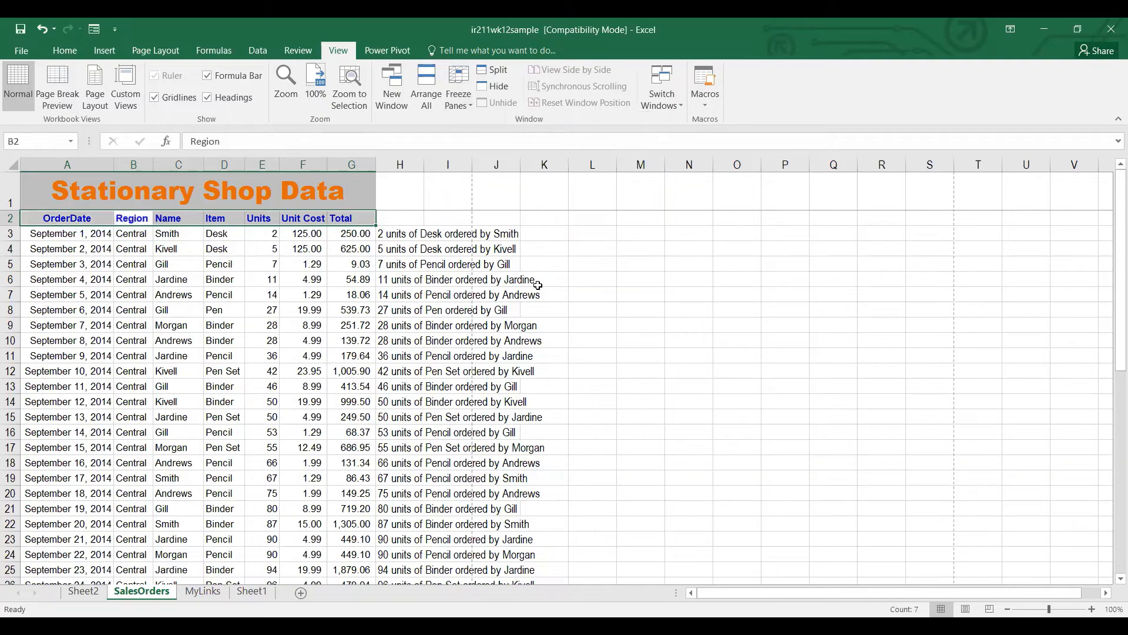
key("Tab")
key("Tab")
key("Tab")
key("Tab")
key("Tab")
key("Tab")
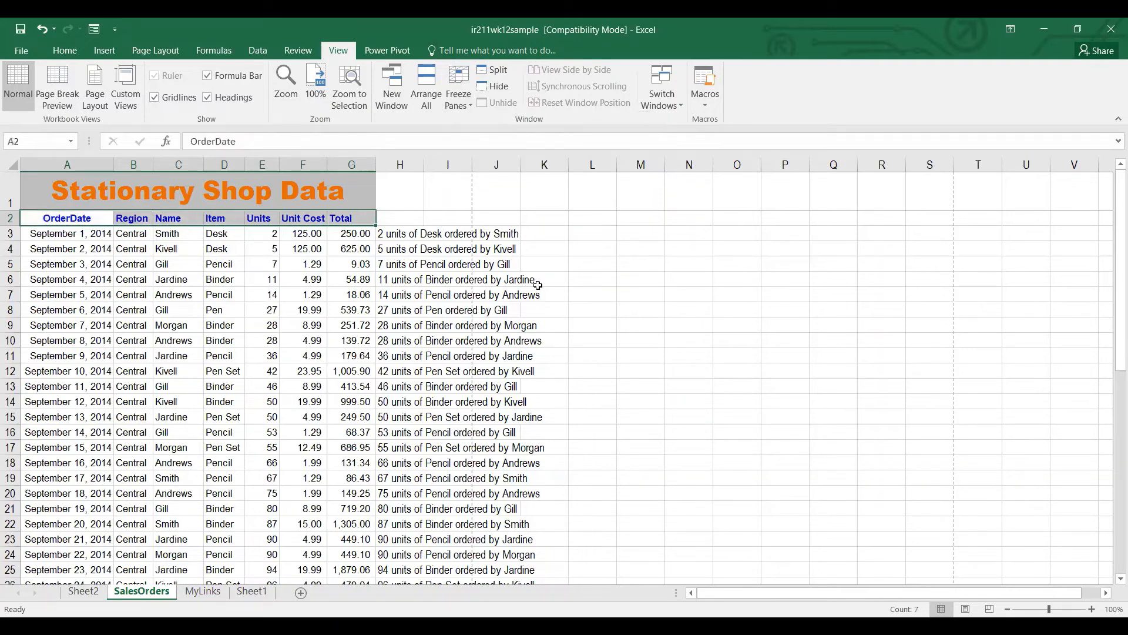
key("Down")
key("Down")
key("Down")
key("Down")
key("Down")
key("Down")
key("Down")
key("Down")
key("Down")
key("Down")
key("Down")
key("Down")
key("Down")
key("Down")
key("Down")
key("Down")
key("Down")
key("Down")
key("Down")
key("Down")
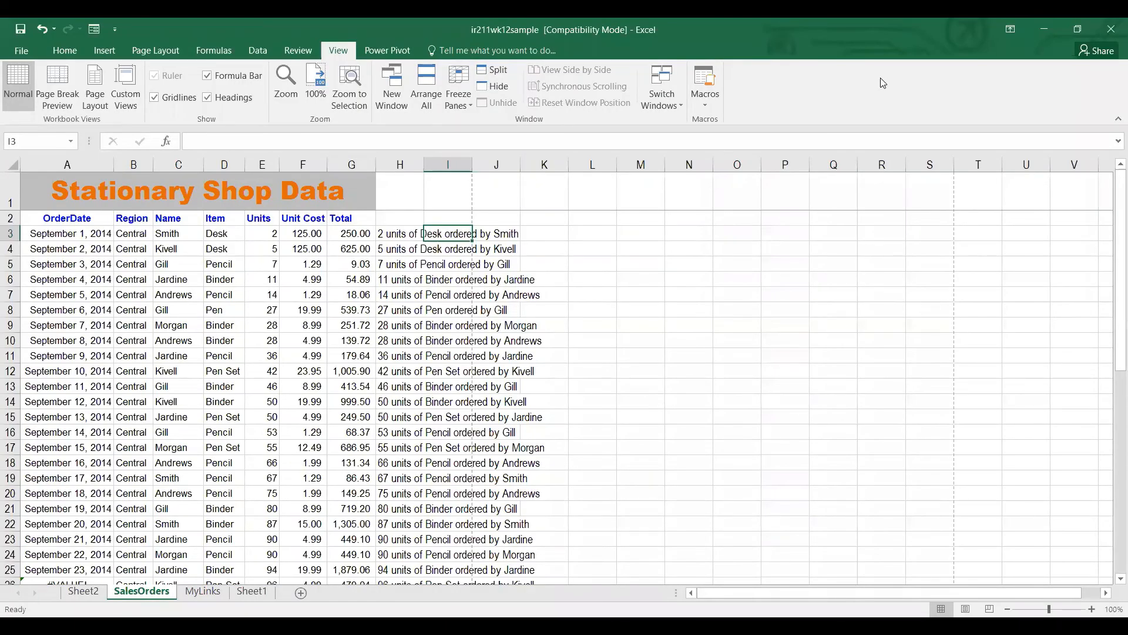
Check the joined-text formula in H3 and enter "of Desk" in both I3 and I4.
left_click(283, 223)
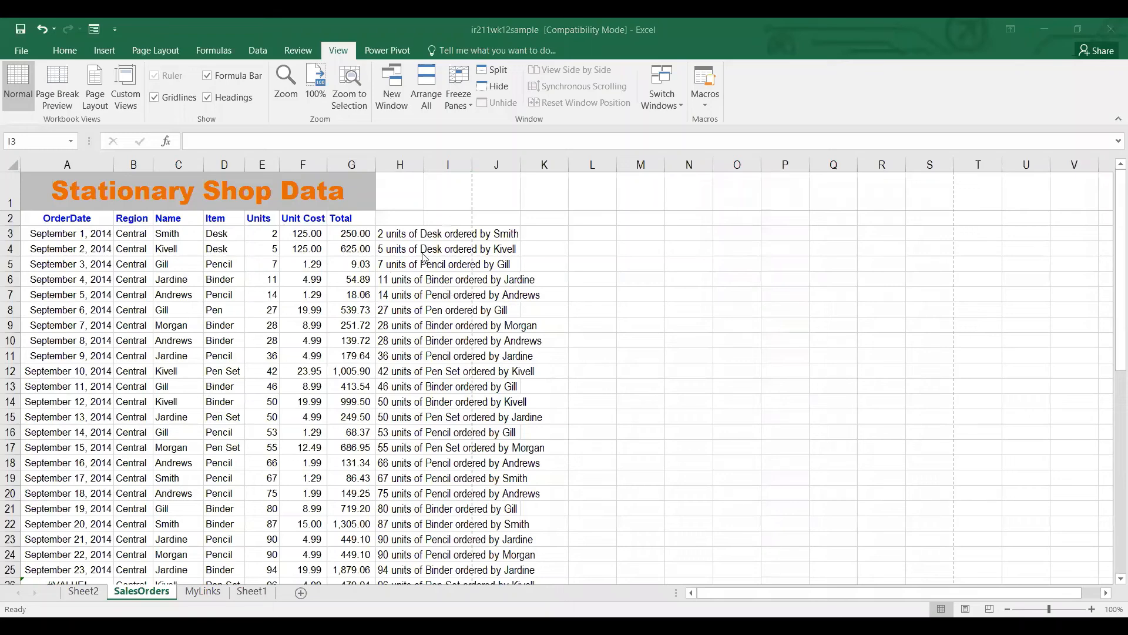
left_click(394, 233)
left_click(394, 233)
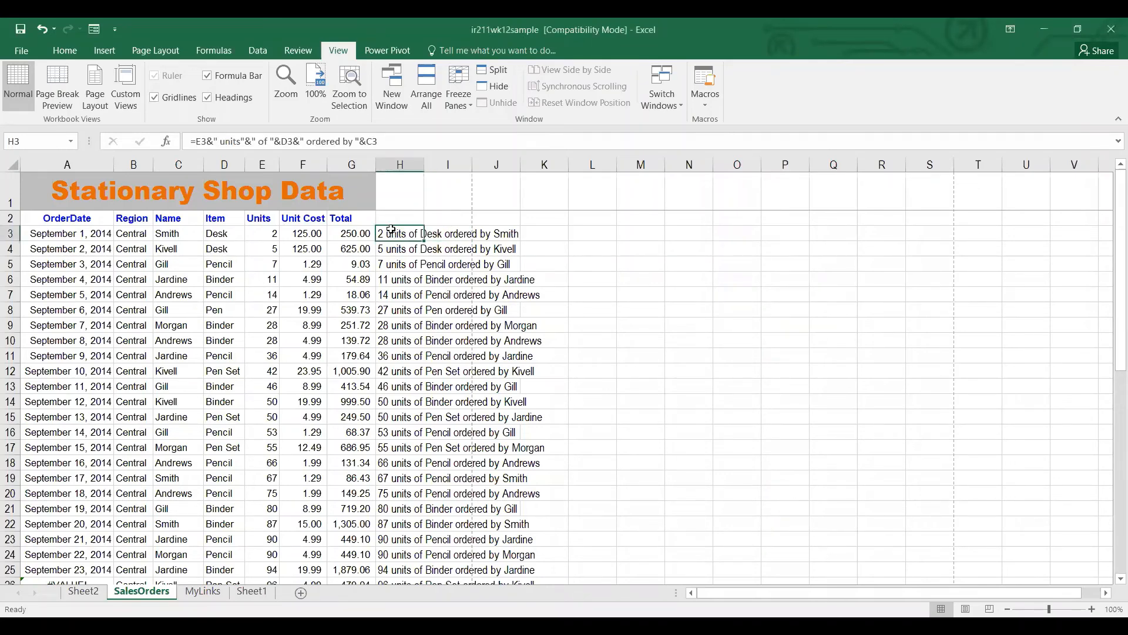
left_click(439, 233)
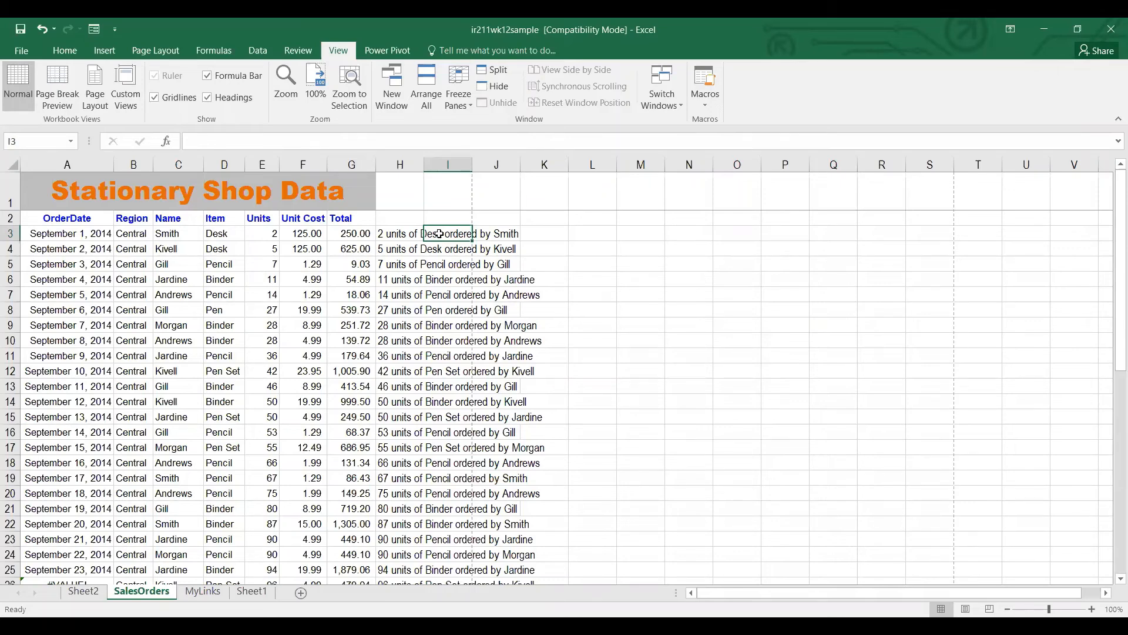
type("of")
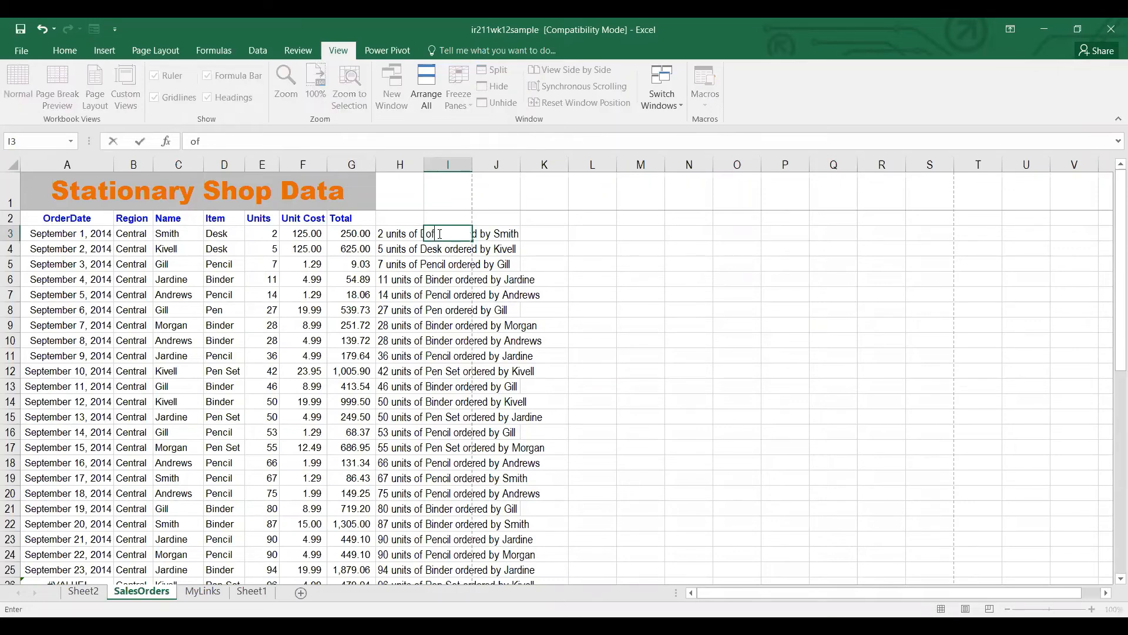
type(" Desk")
key("Return")
type("of")
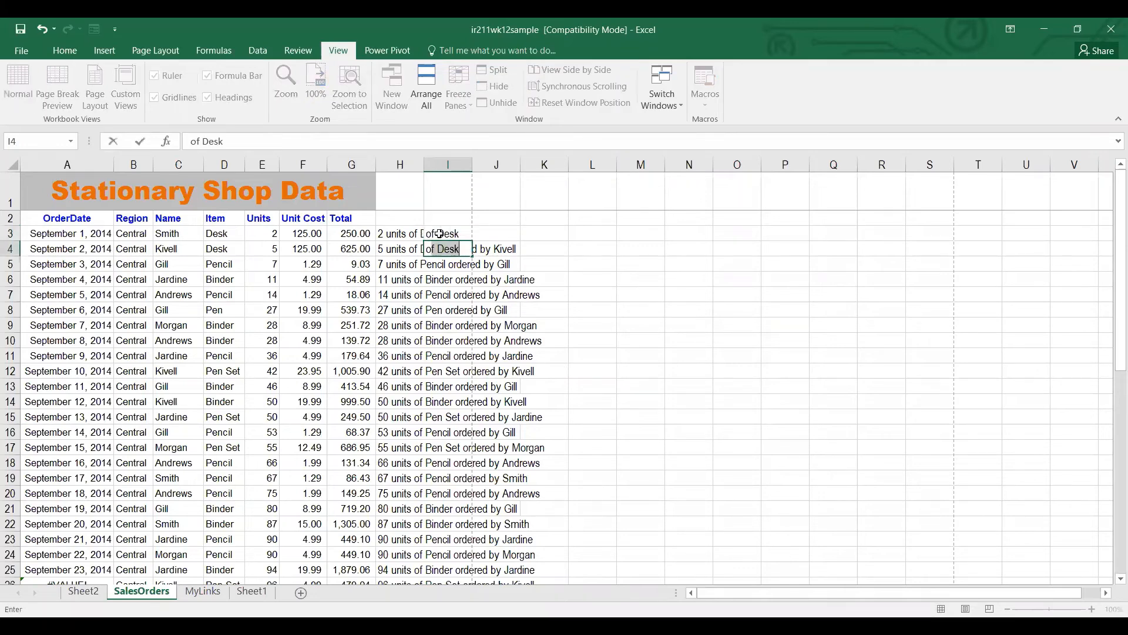
key("Return")
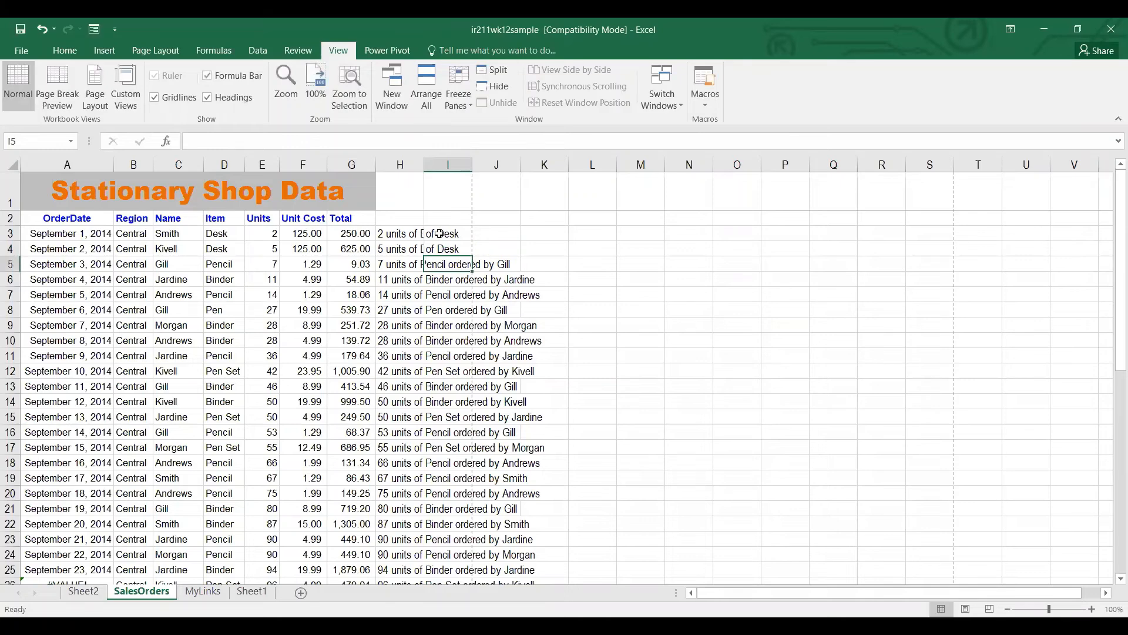
Enter "of pencil" in I5 and accept the Flash Fill suggestions for the rows below.
type("of")
key("BackSpace")
key("BackSpace")
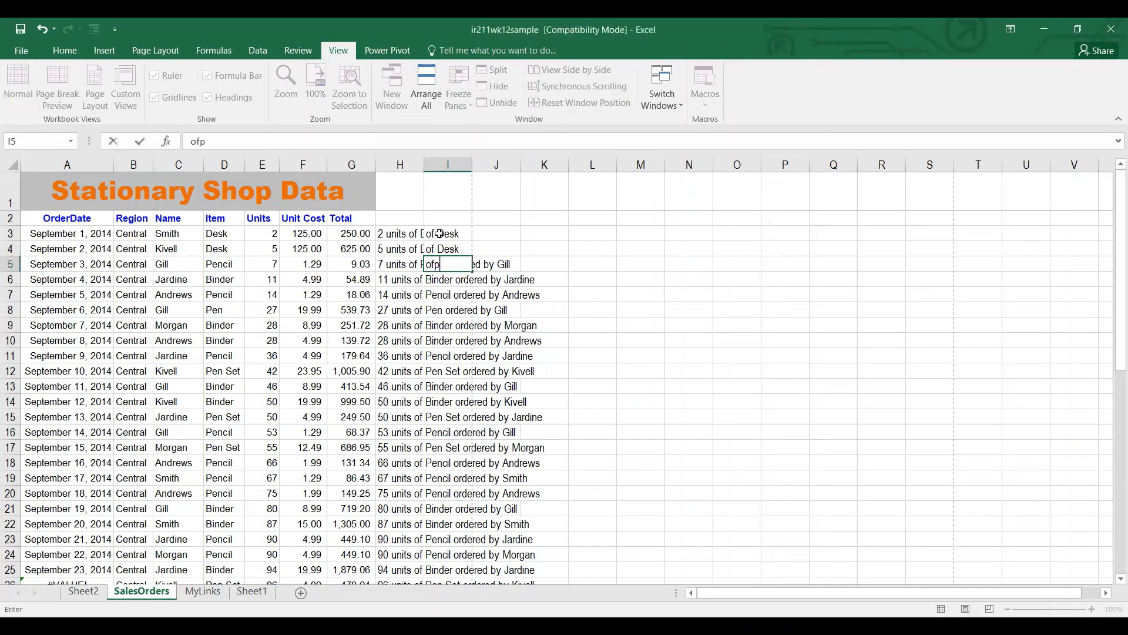
type("f pencil")
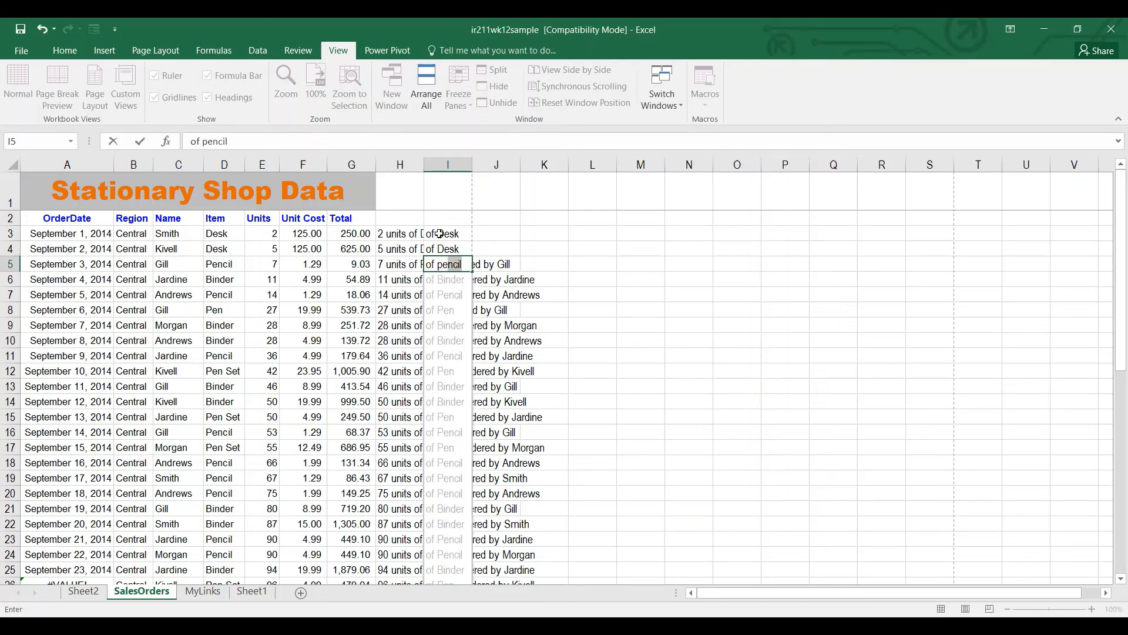
key("Return")
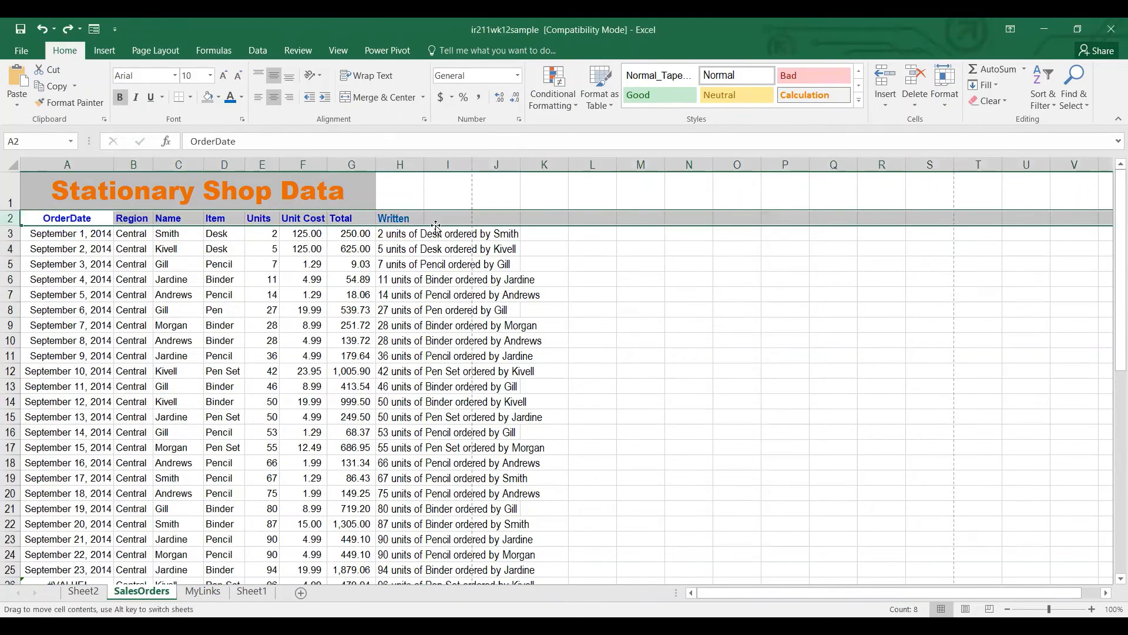
Select the header cells A2:H2 and add filters to all the columns.
left_click(55, 221)
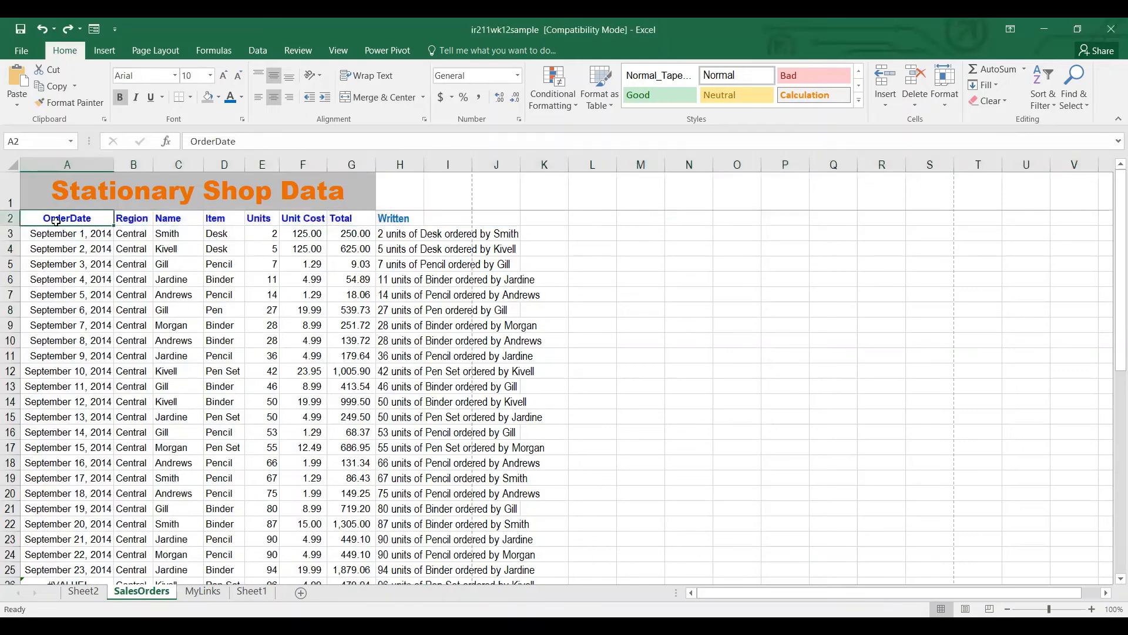
key("shift+Right")
key("shift+Right")
key("shift+Right")
key("shift+Right")
key("shift+Right")
key("shift+Right")
key("shift+Right")
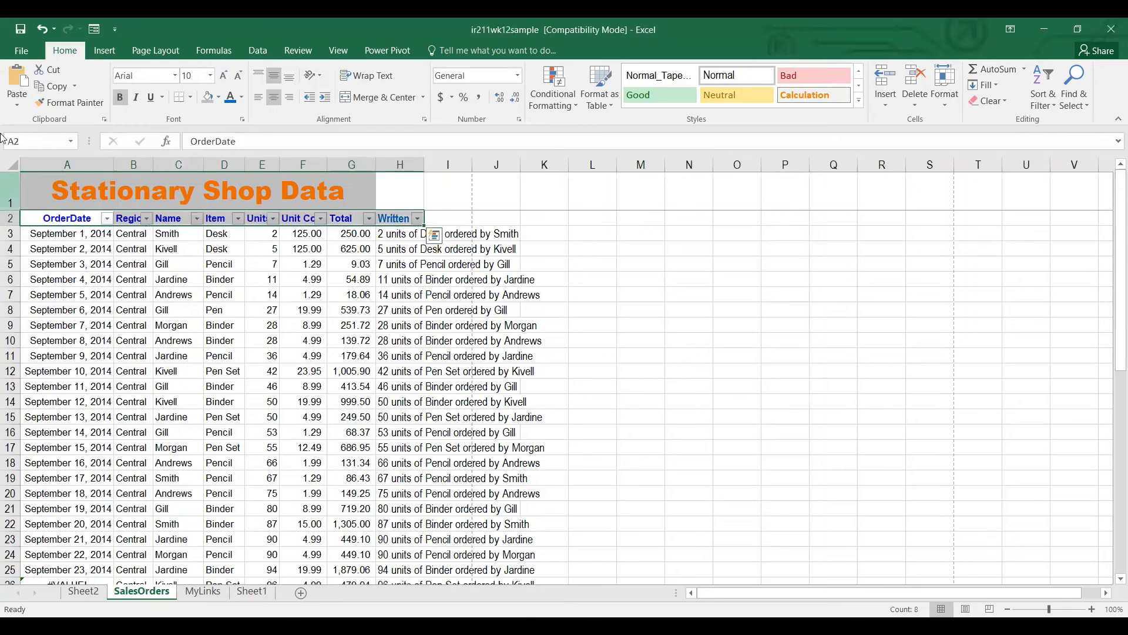
key("ctrl+y")
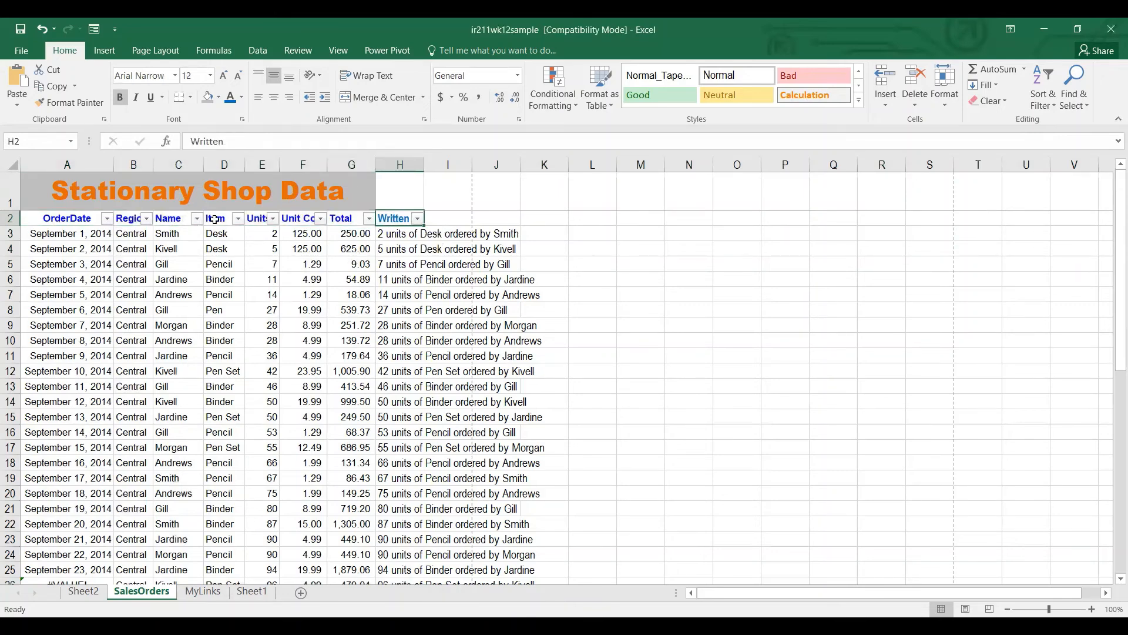
Filter the Item column to show only Desk orders.
left_click(238, 218)
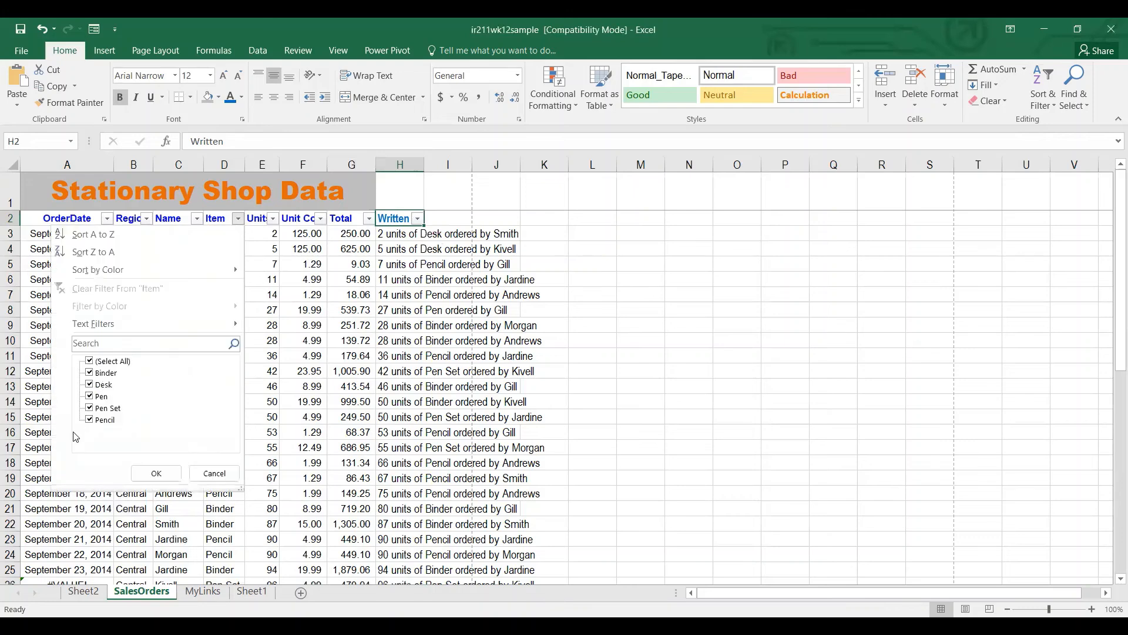
left_click(92, 397)
left_click(91, 409)
left_click(90, 419)
left_click(91, 375)
left_click(153, 474)
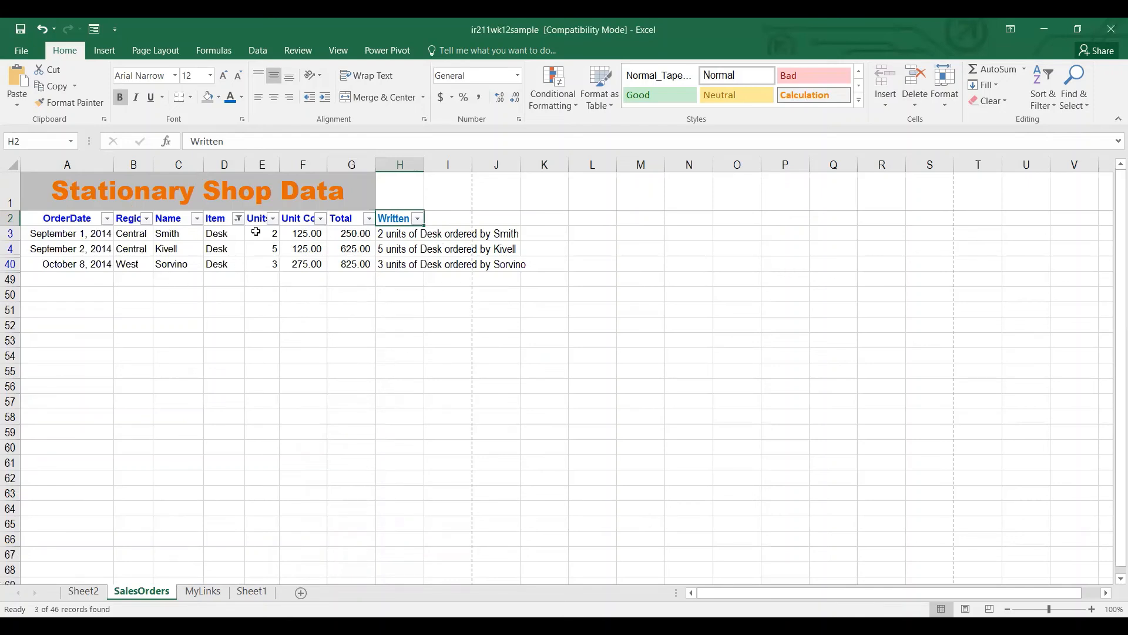
left_click(281, 320)
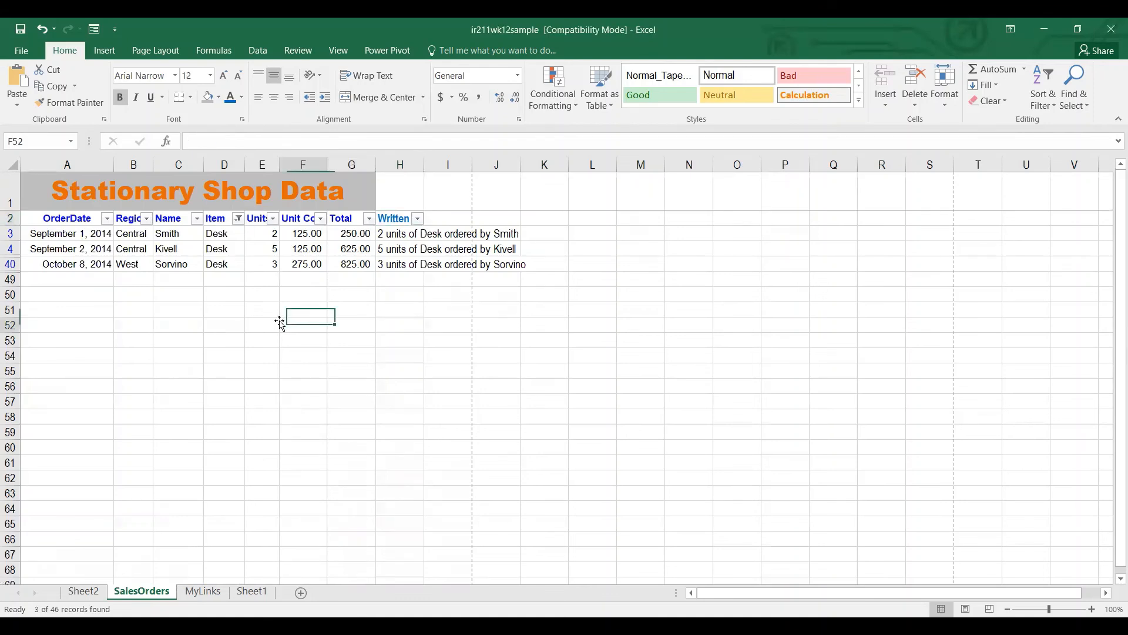
left_click(271, 278)
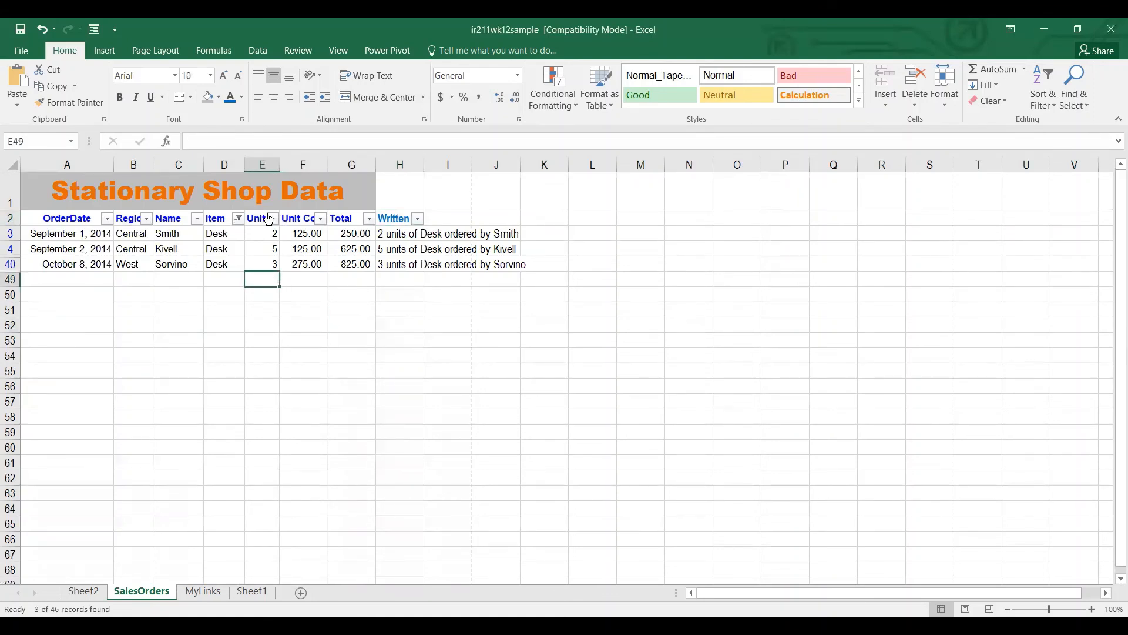
Extend the Item filter to include Pencil alongside Desk.
left_click(199, 220)
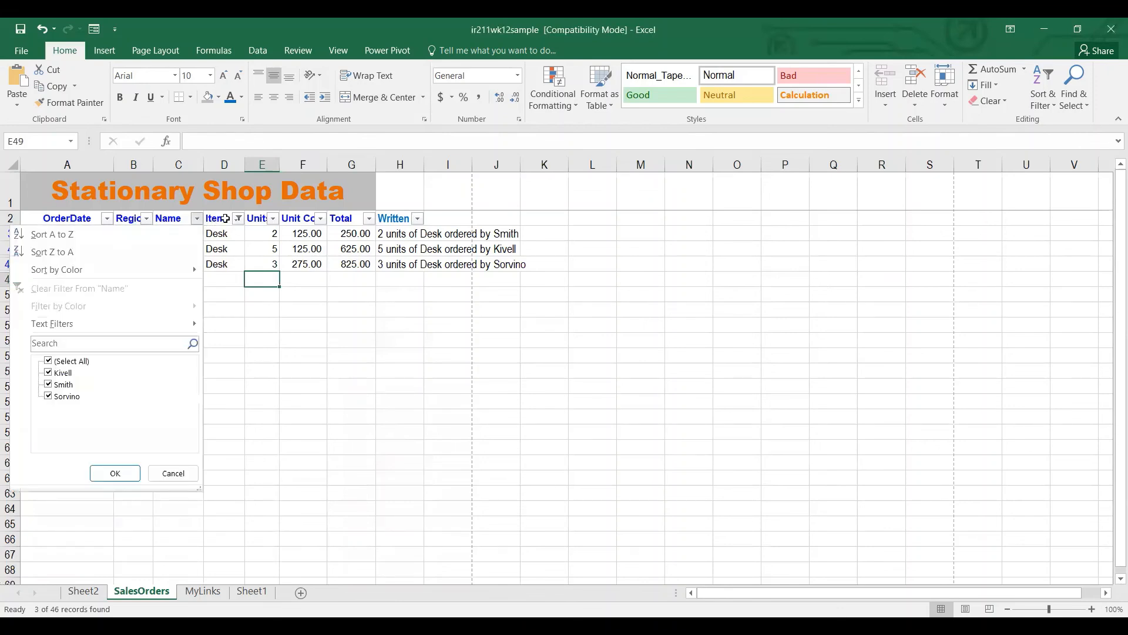
left_click(239, 219)
left_click(239, 220)
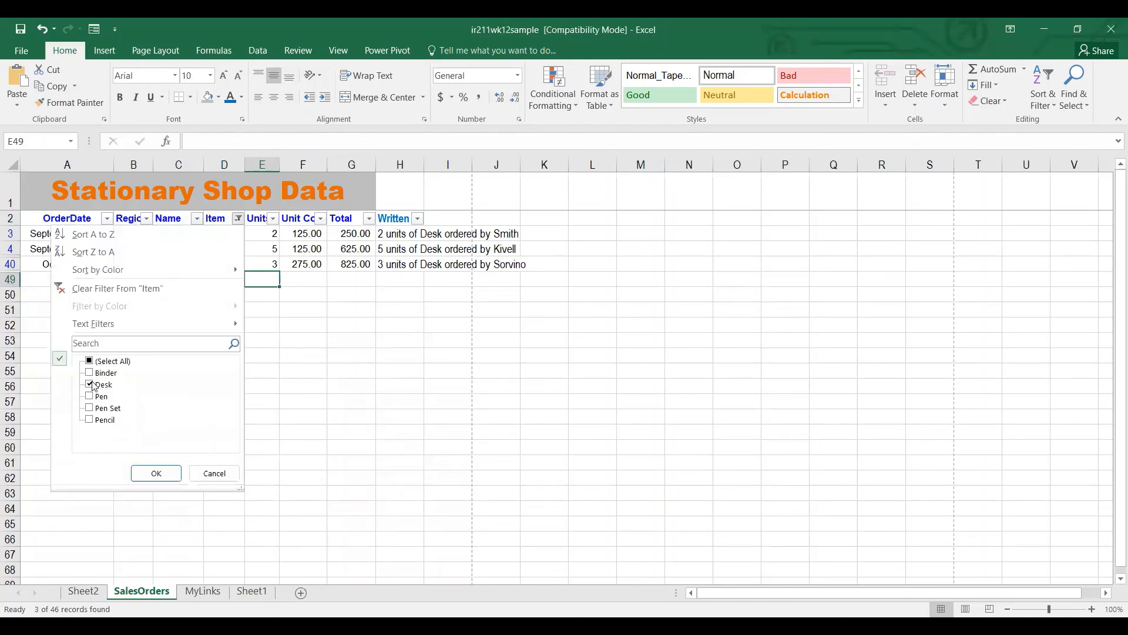
left_click(91, 420)
left_click(142, 479)
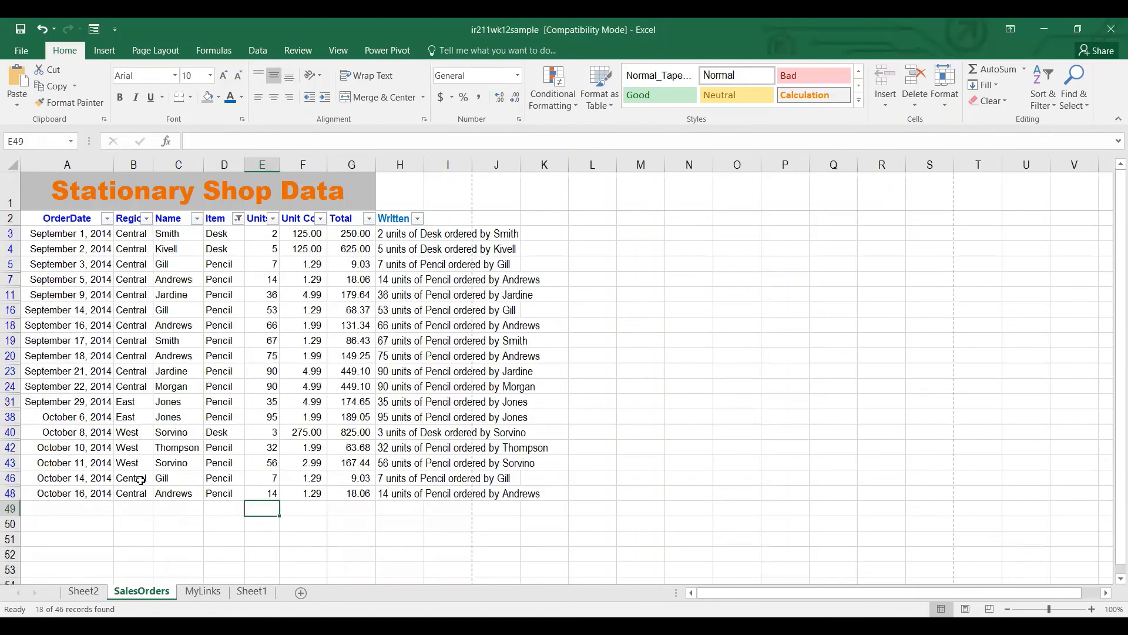